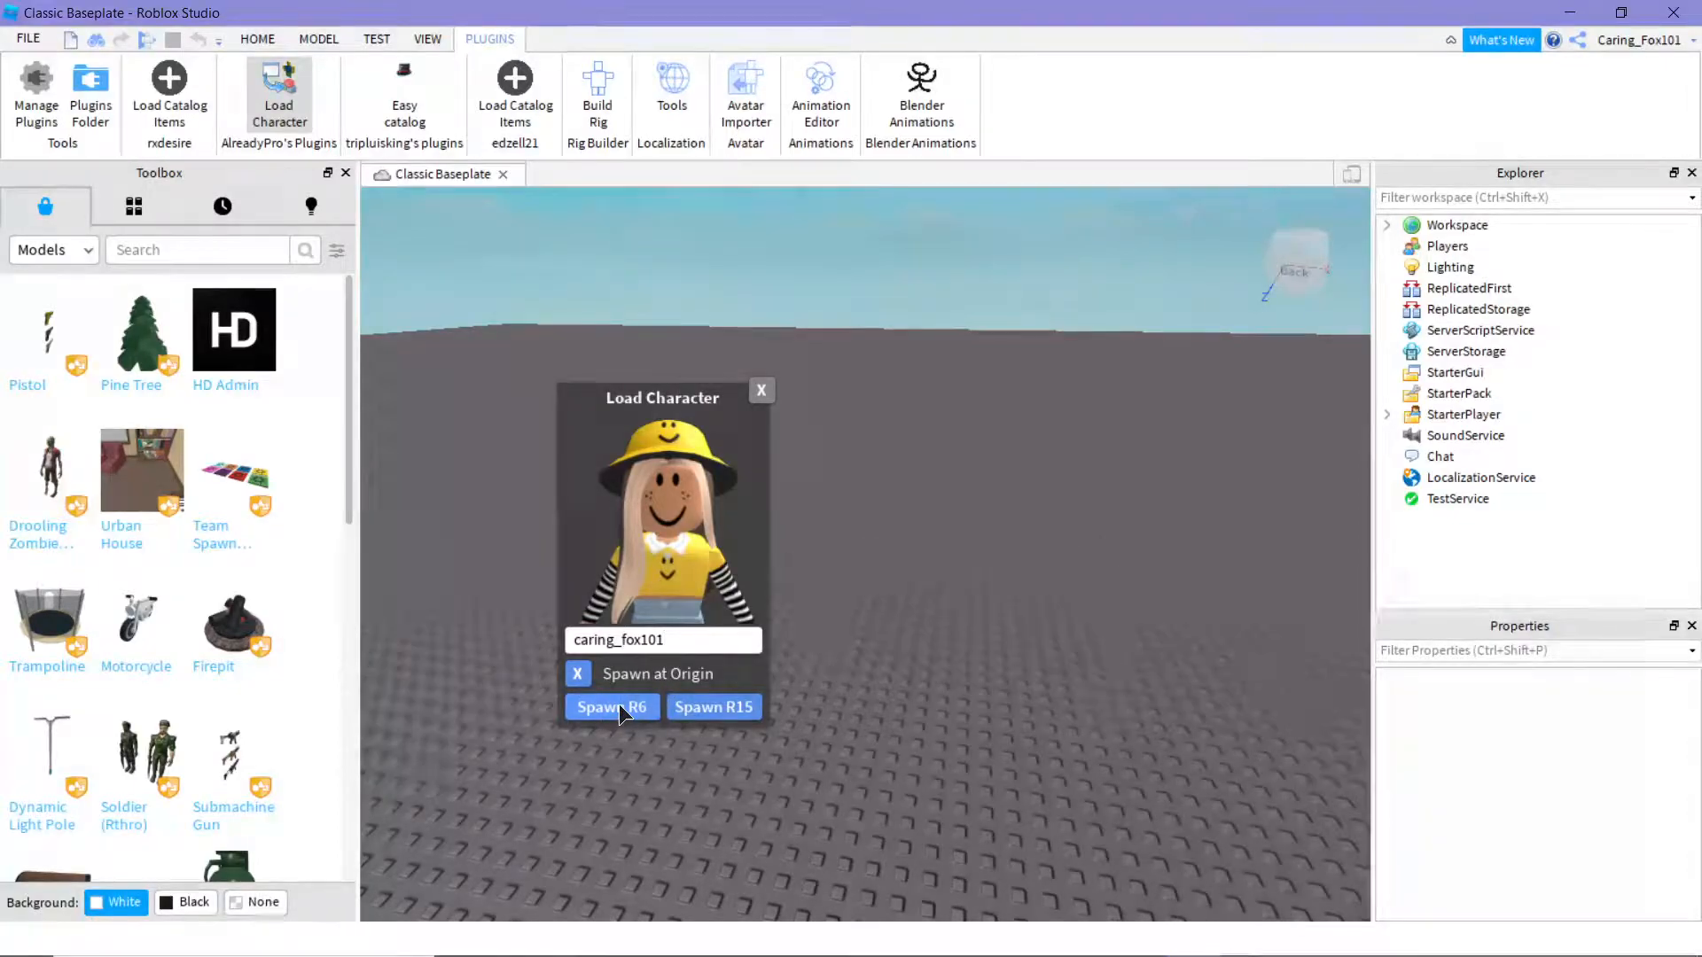
Spawn the loaded avatar as an R6 character at the origin and close the character loader.
{"action": "left_click", "coordinate": [619, 704]}
{"action": "left_click", "coordinate": [760, 390]}
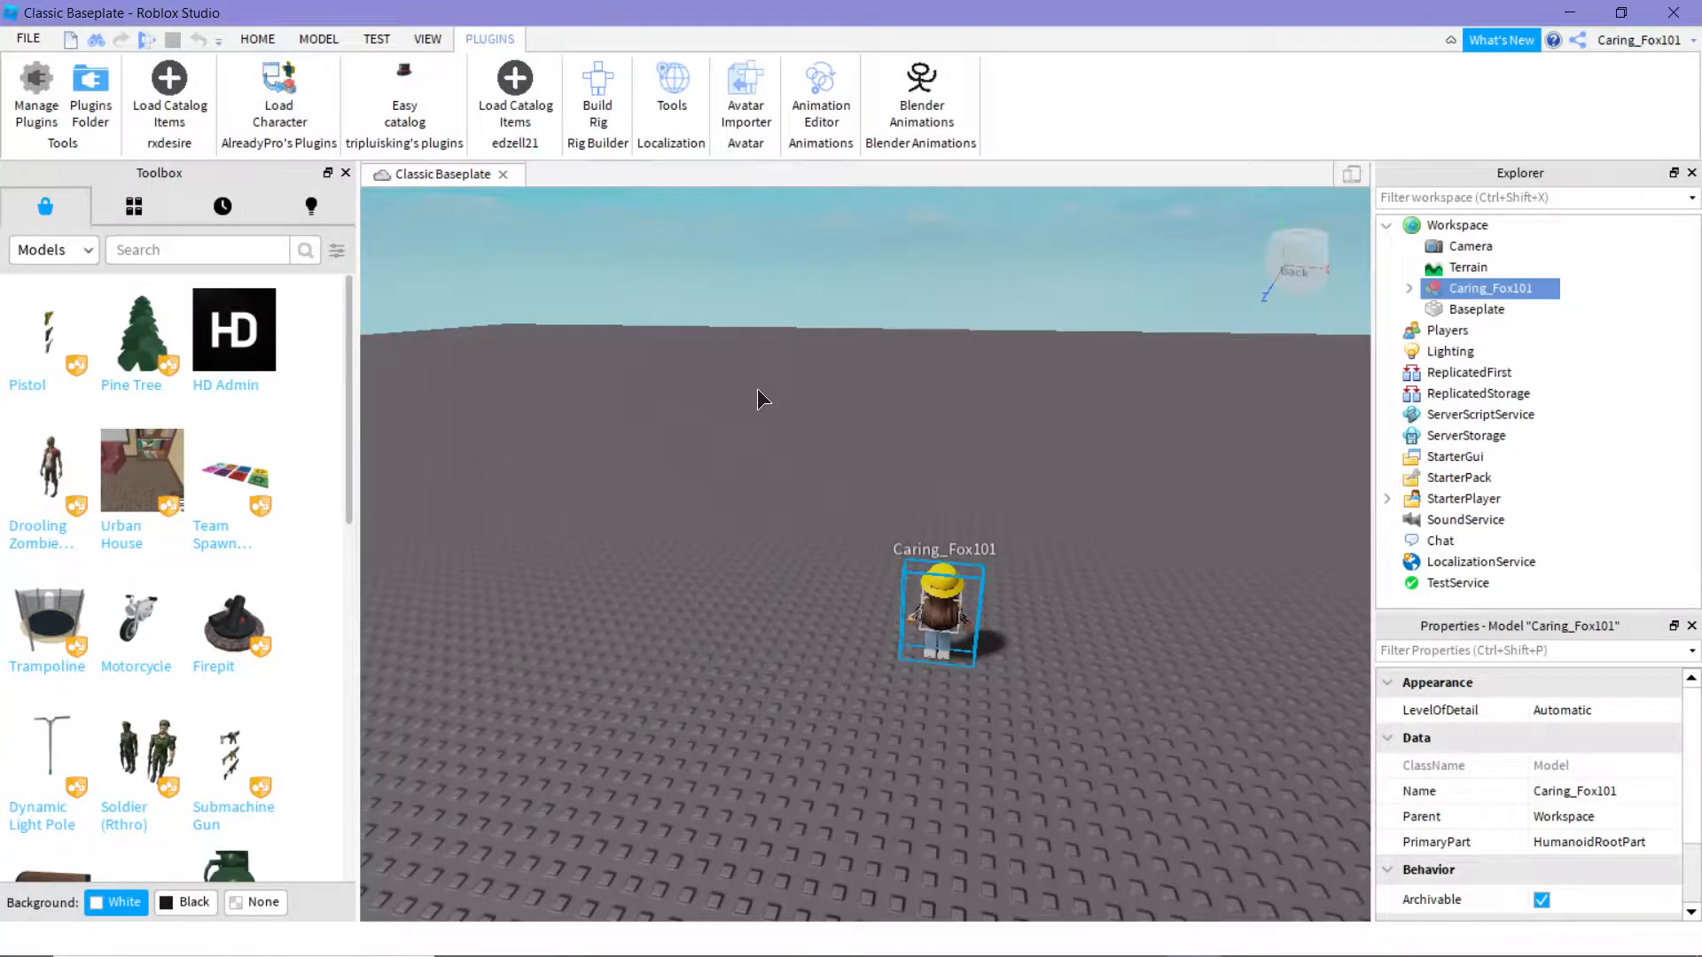
{"action": "key", "text": "f"}
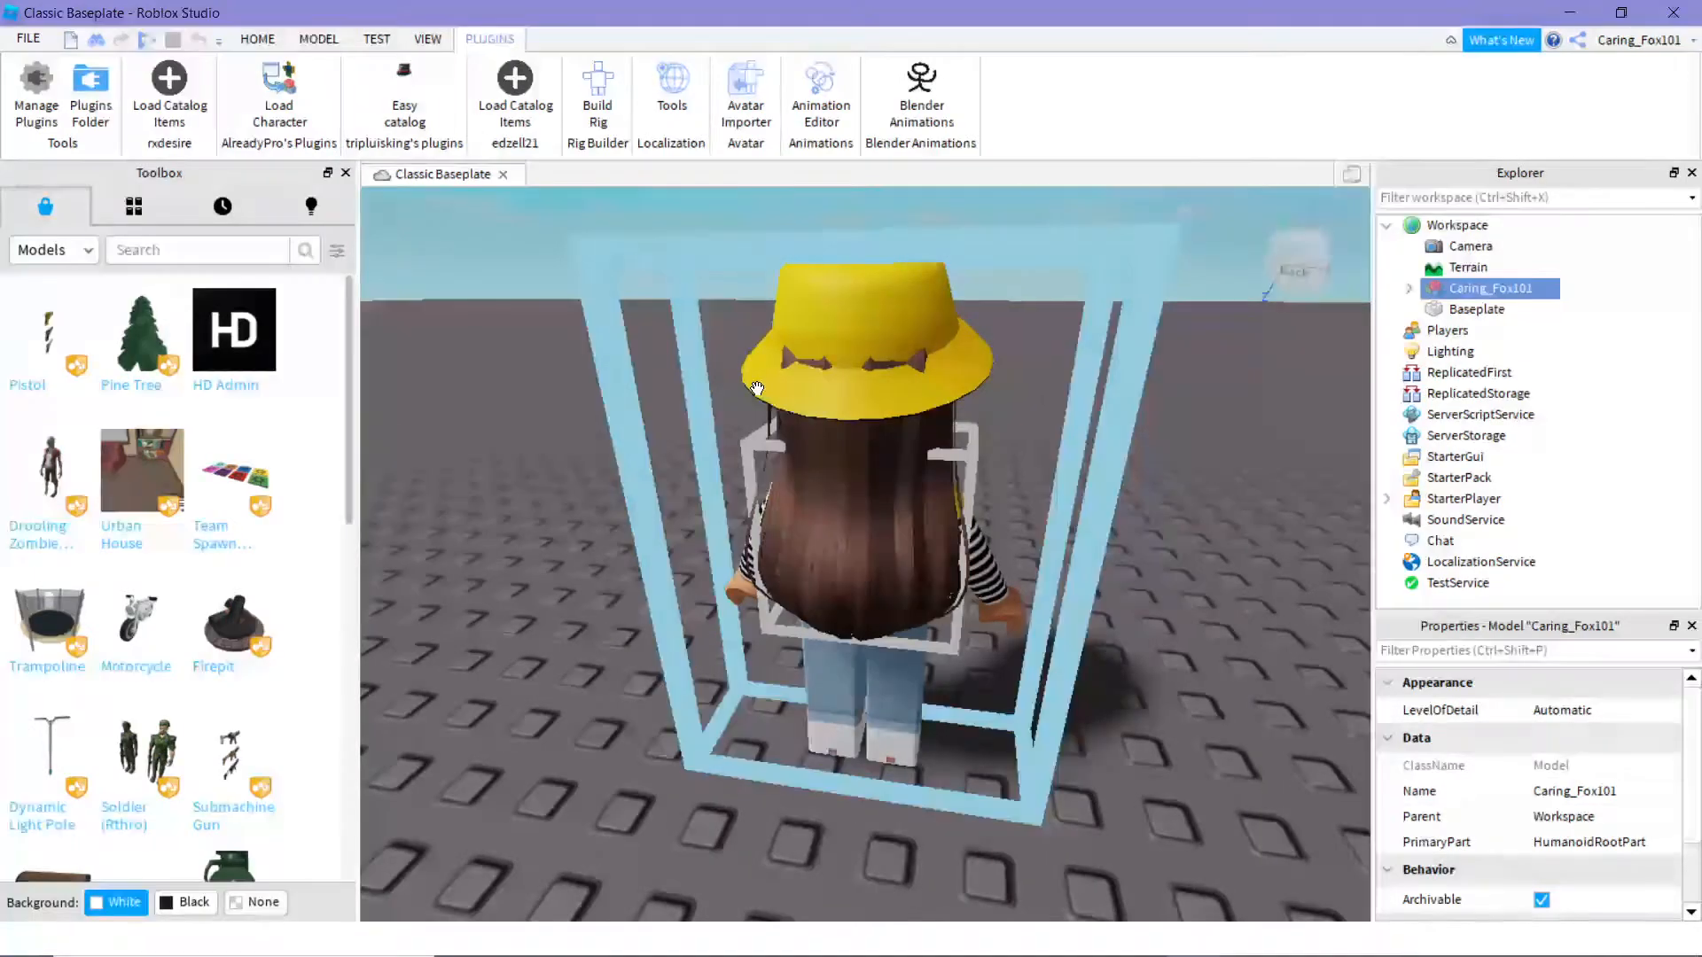
Examine the spawned character up close from behind and from the front.
{"action": "key", "text": "d"}
{"action": "key", "text": "f"}
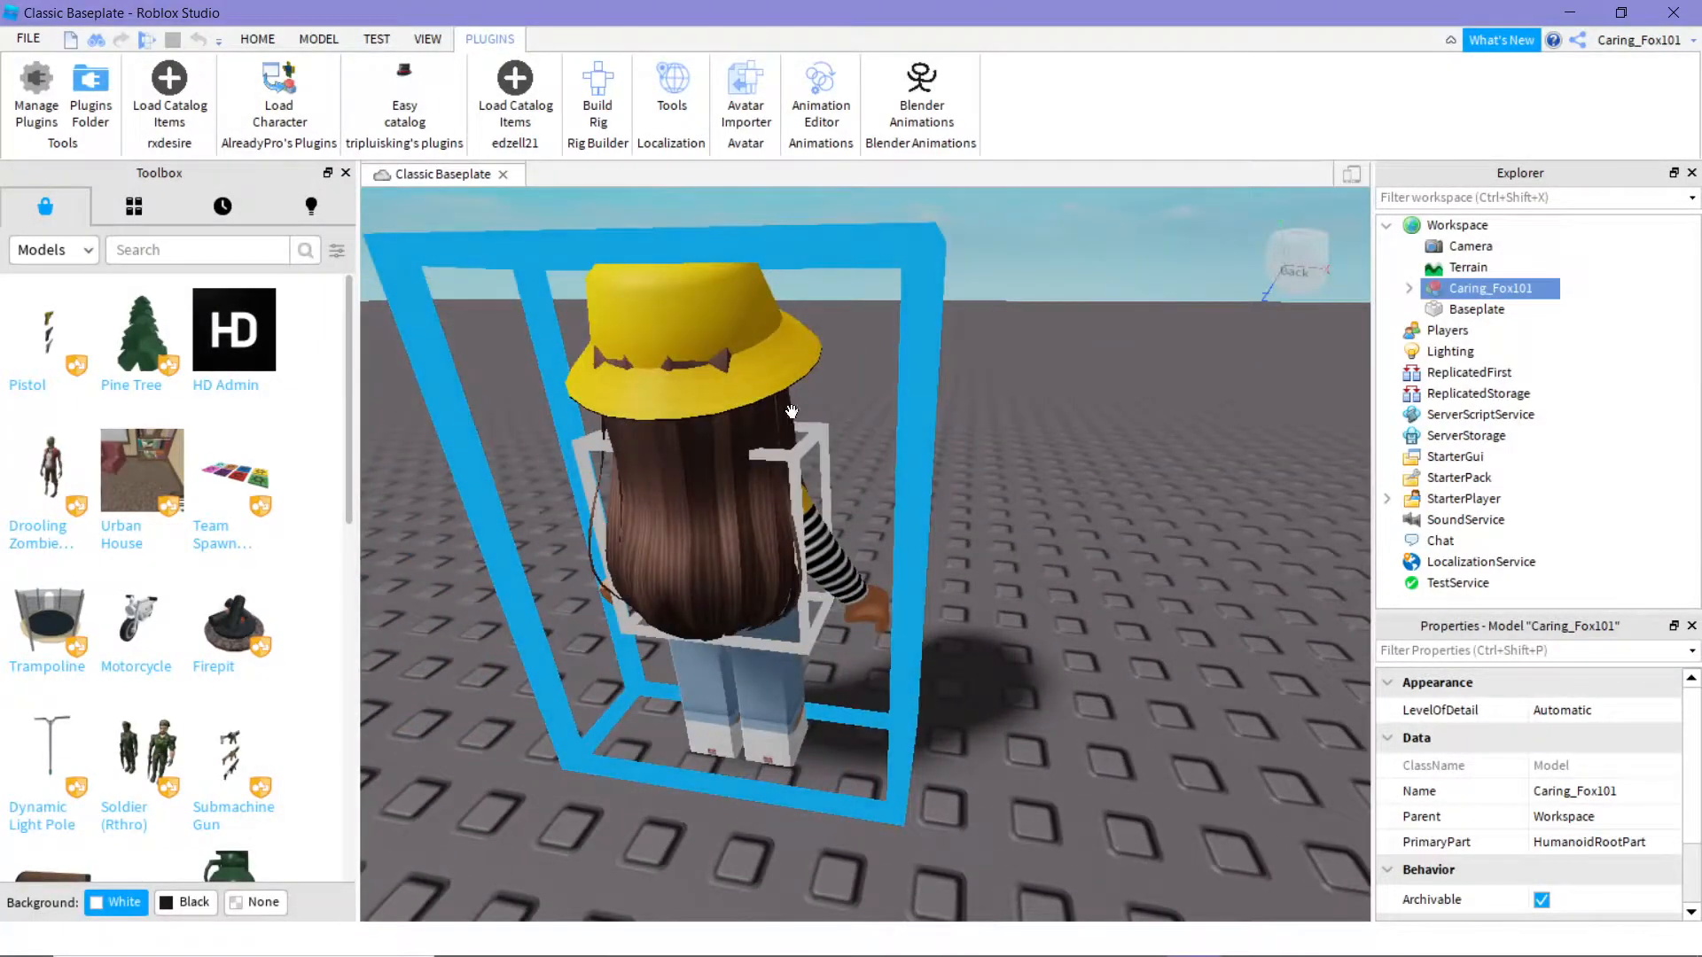
{"action": "key", "text": "w"}
{"action": "right_click_drag", "start_coordinate": [946, 406], "coordinate": [956, 405]}
{"action": "key", "text": "s"}
{"action": "key", "text": "w"}
{"action": "key", "text": "q"}
{"action": "key", "text": "e"}
{"action": "key", "text": "e"}
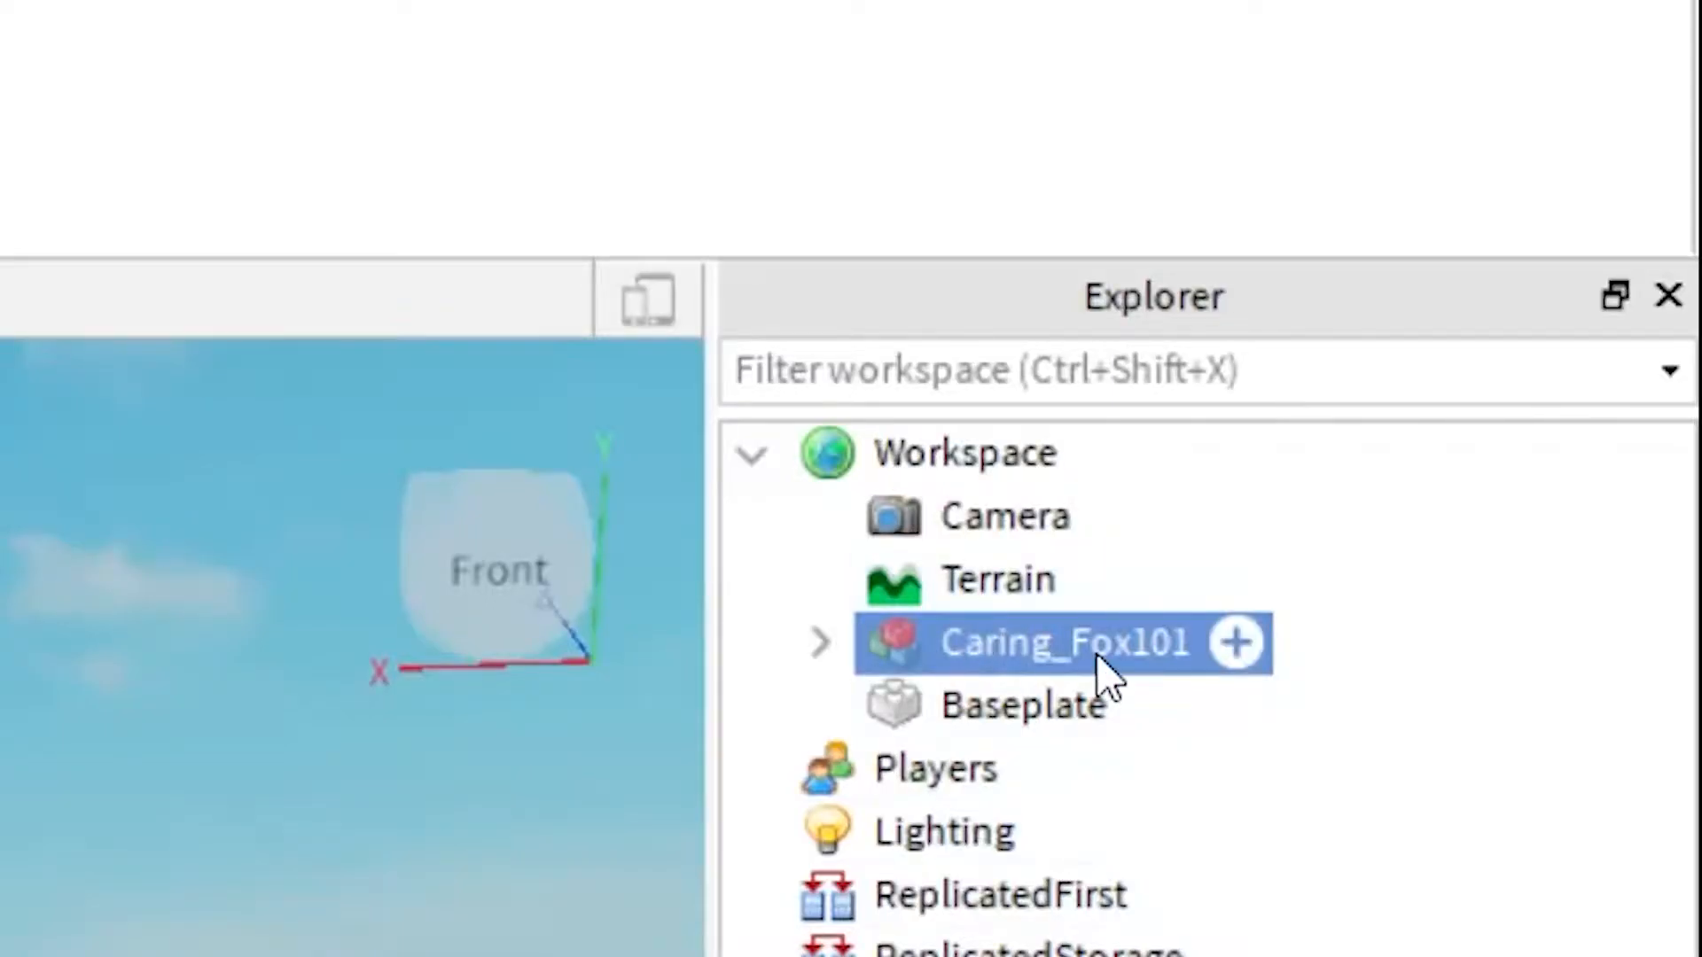
Export the selected character model to a file, and delete the character from the workspace.
{"action": "right_click", "coordinate": [1103, 678]}
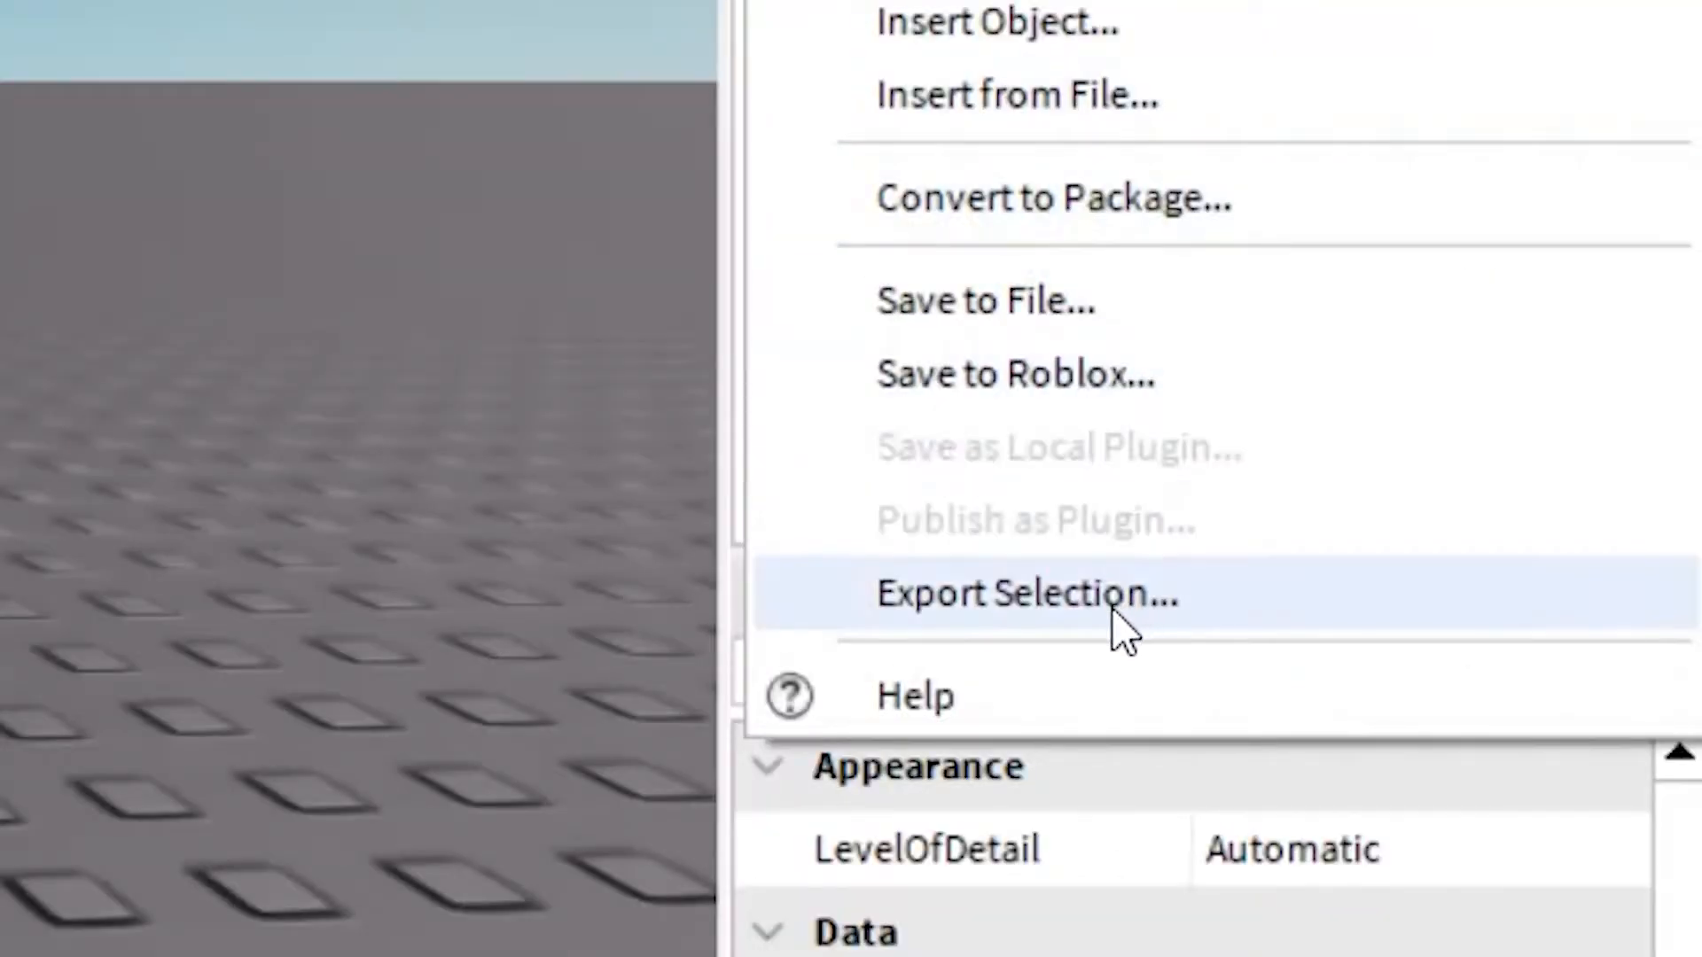
{"action": "left_click", "coordinate": [1083, 610]}
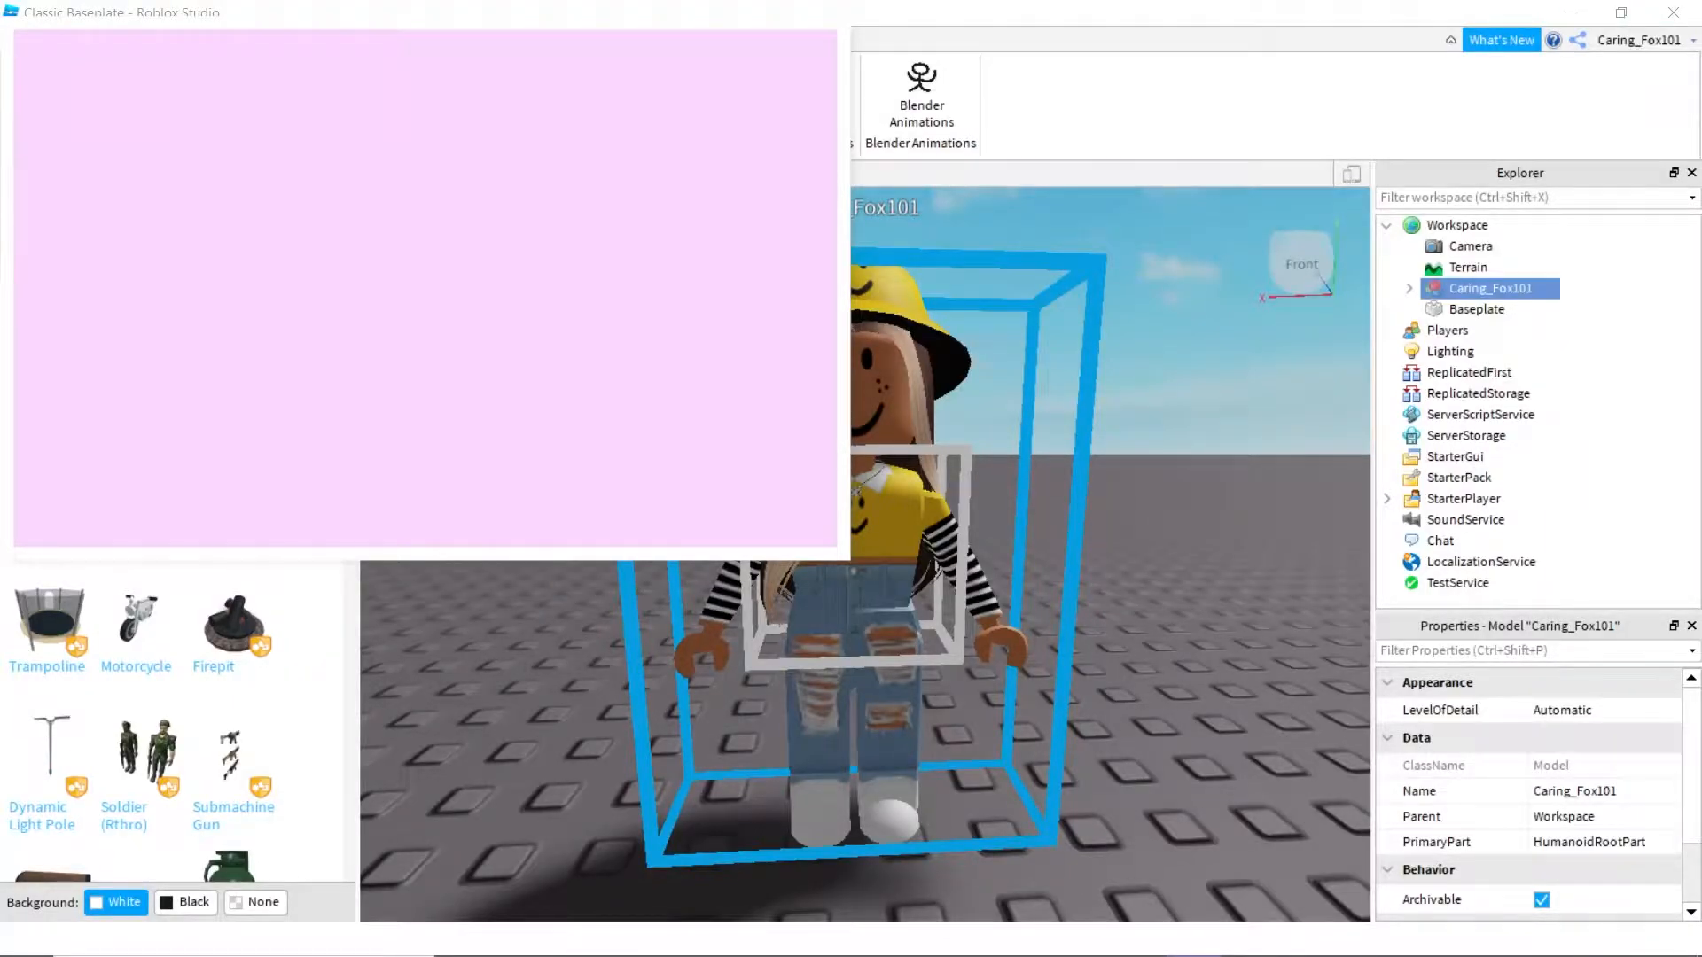
{"action": "key", "text": "Return"}
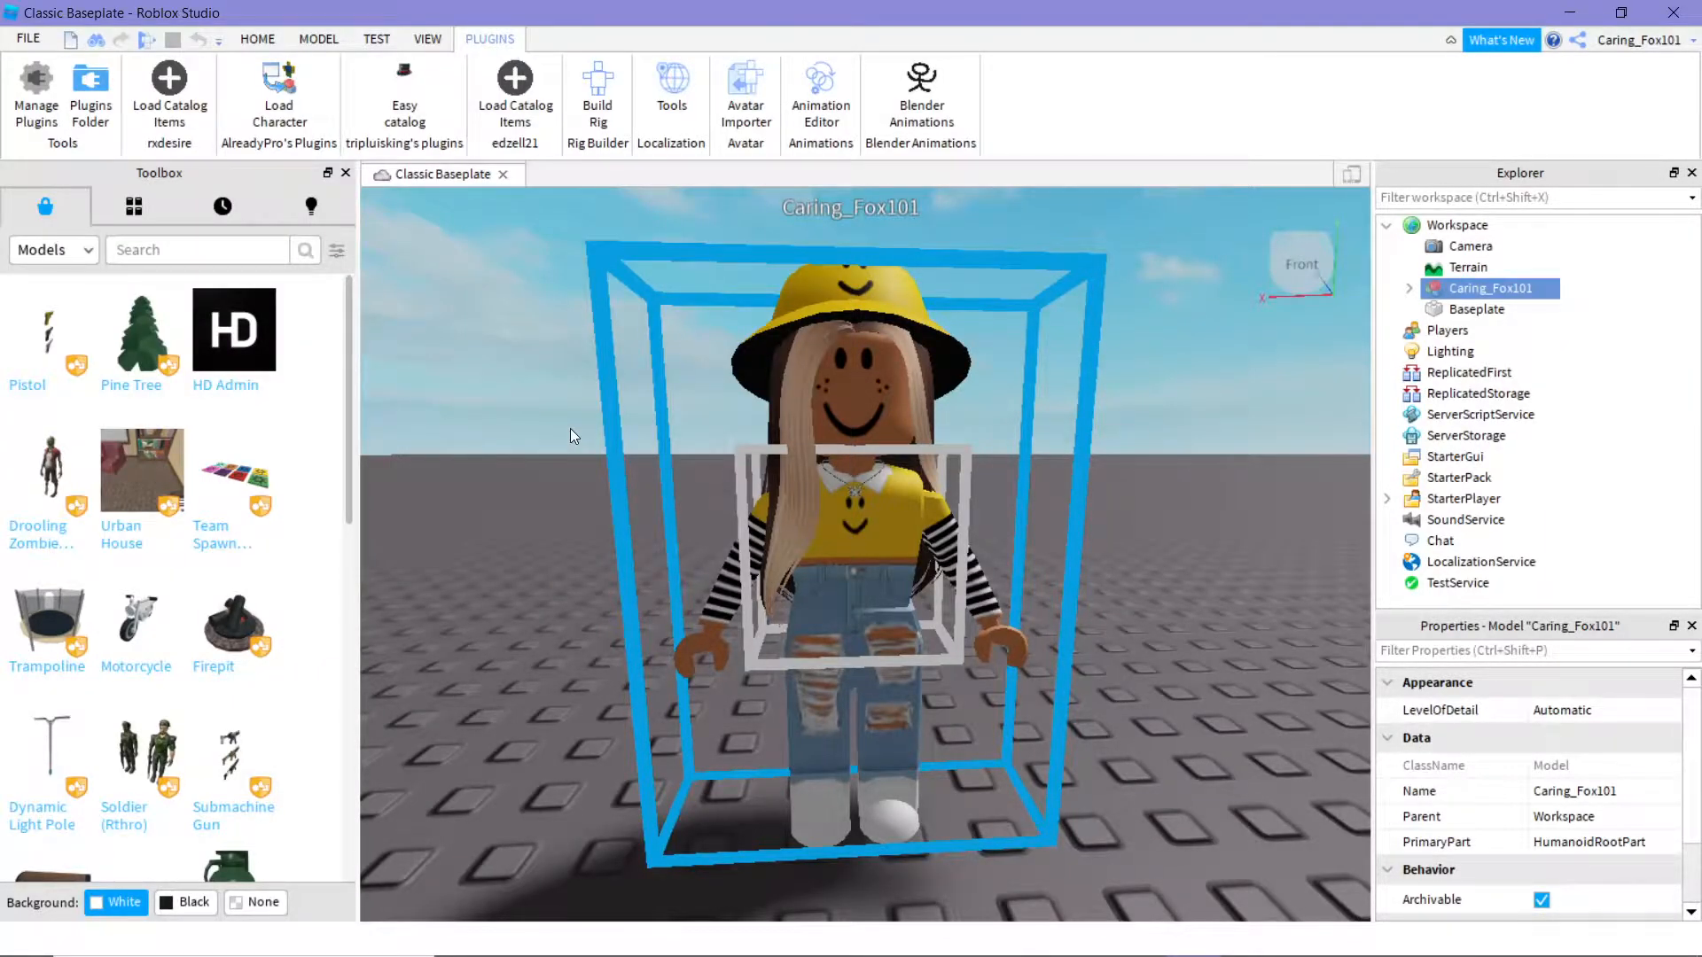
{"action": "key", "text": "Delete"}
Search the model library for "room" and insert the pink "gaming room :)" model into the workspace.
{"action": "left_click", "coordinate": [144, 253]}
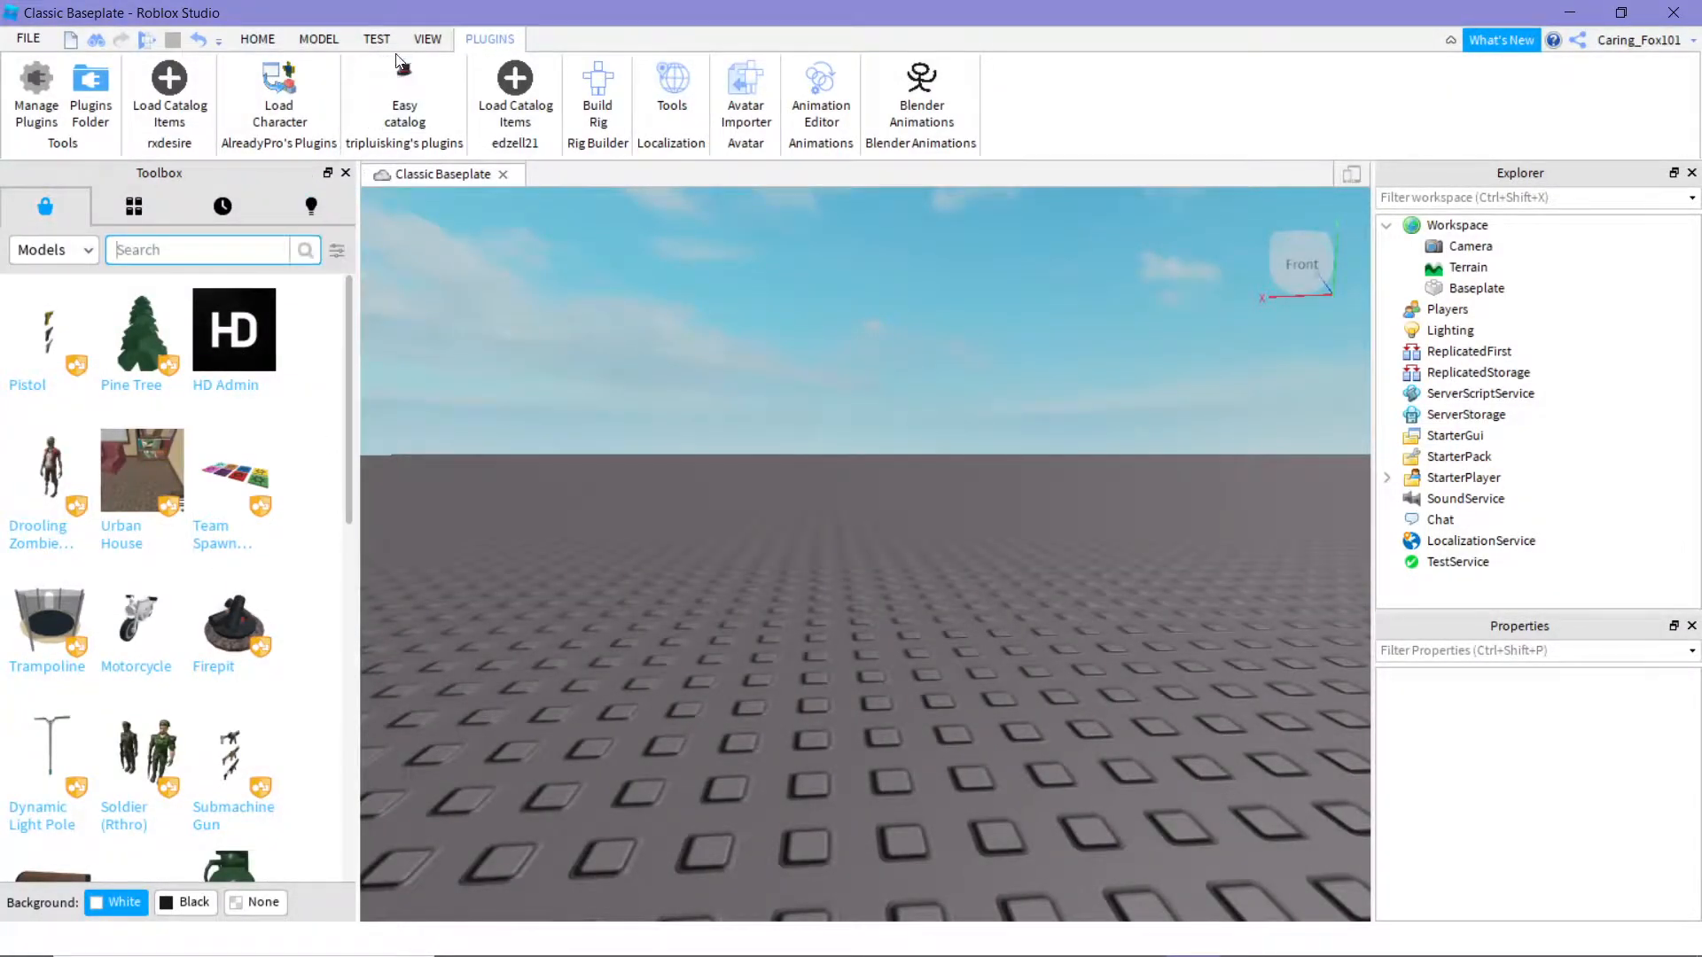
{"action": "type", "text": "room"}
{"action": "key", "text": "Return"}
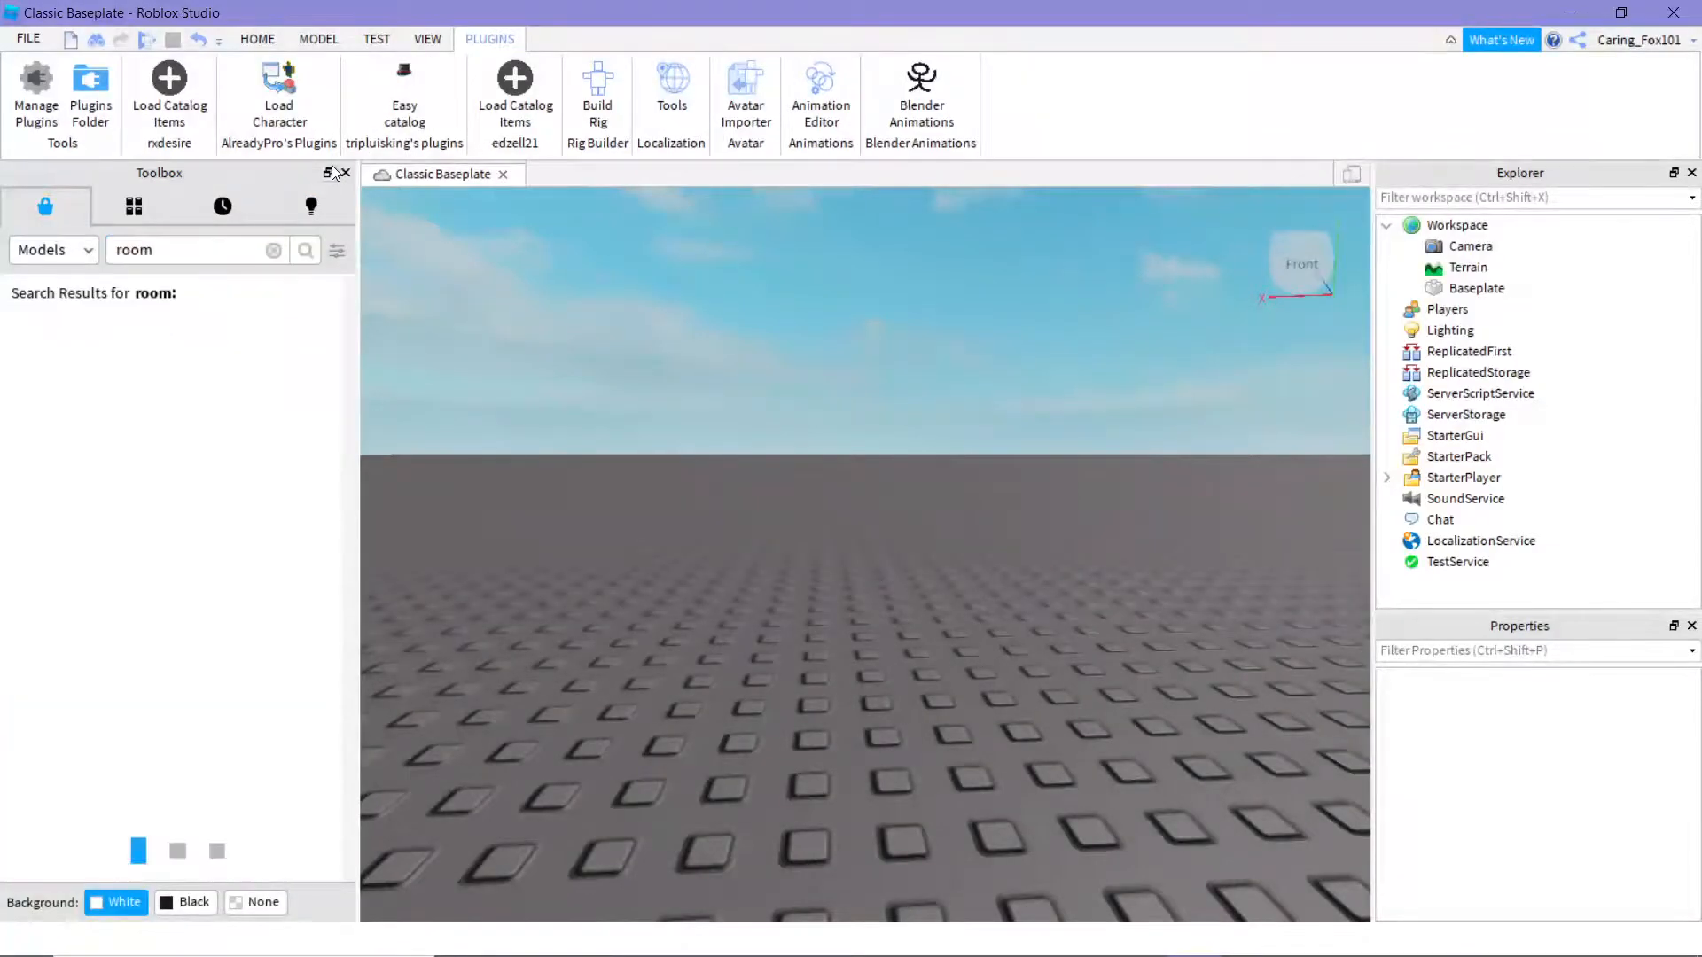
{"action": "scroll", "coordinate": [283, 681], "scroll_direction": "down", "scroll_amount": 10}
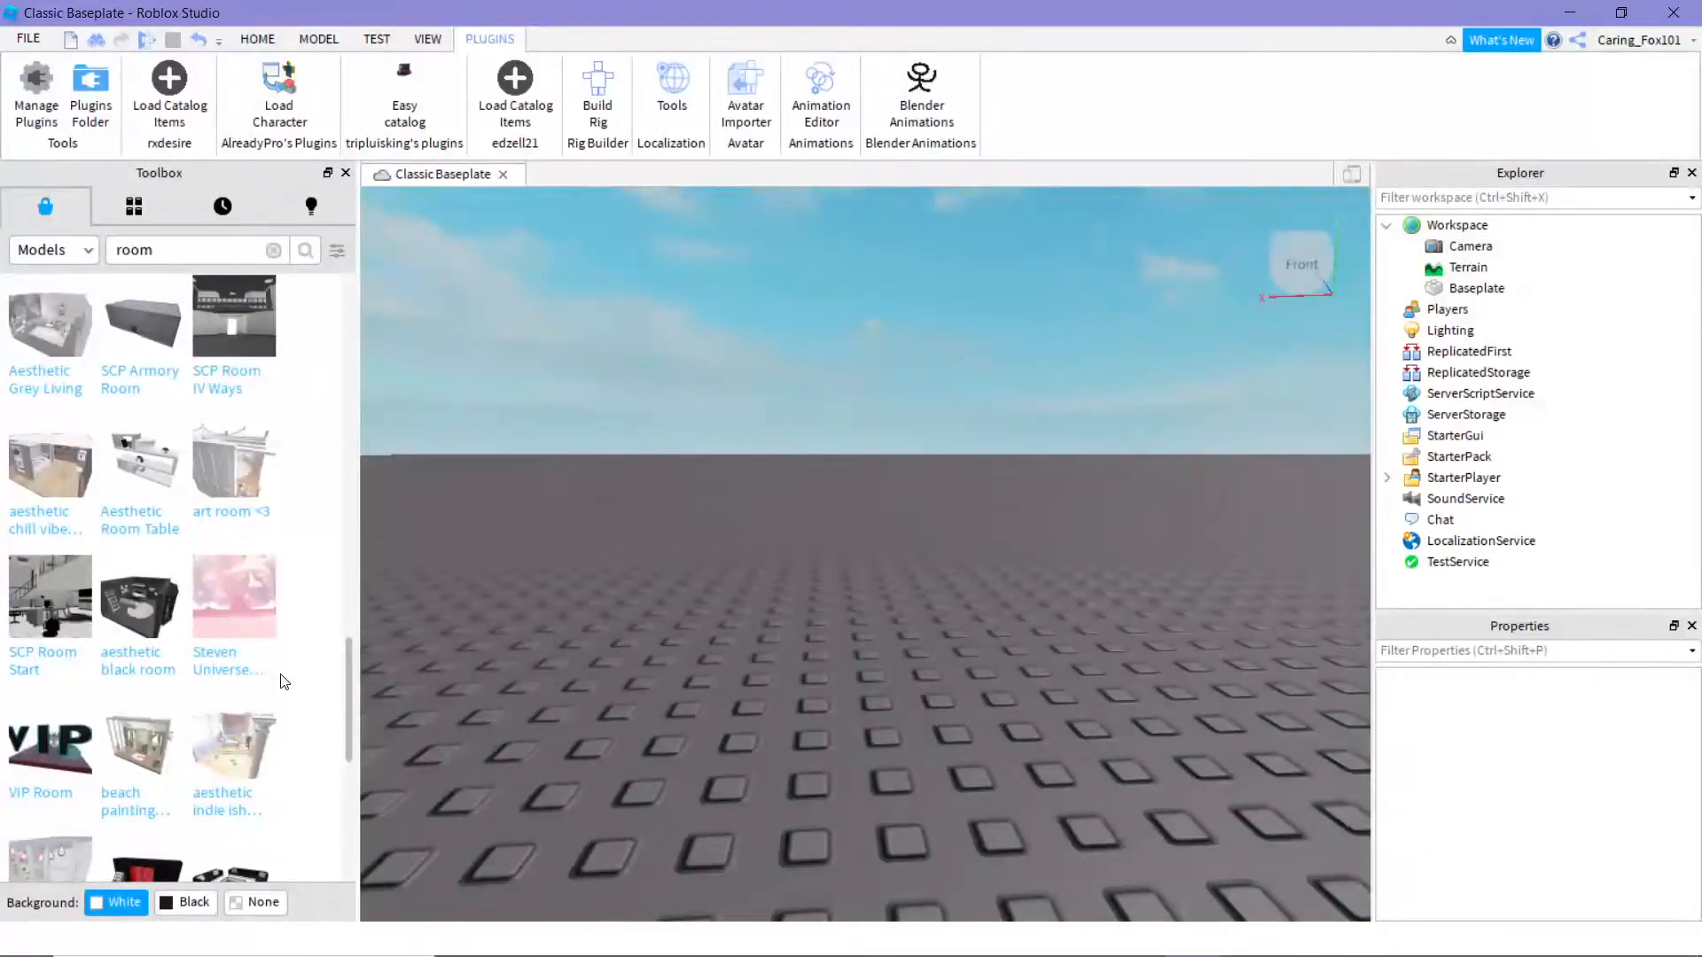
{"action": "scroll", "coordinate": [284, 682], "scroll_direction": "down", "scroll_amount": 5}
{"action": "scroll", "coordinate": [283, 681], "scroll_direction": "down", "scroll_amount": 5}
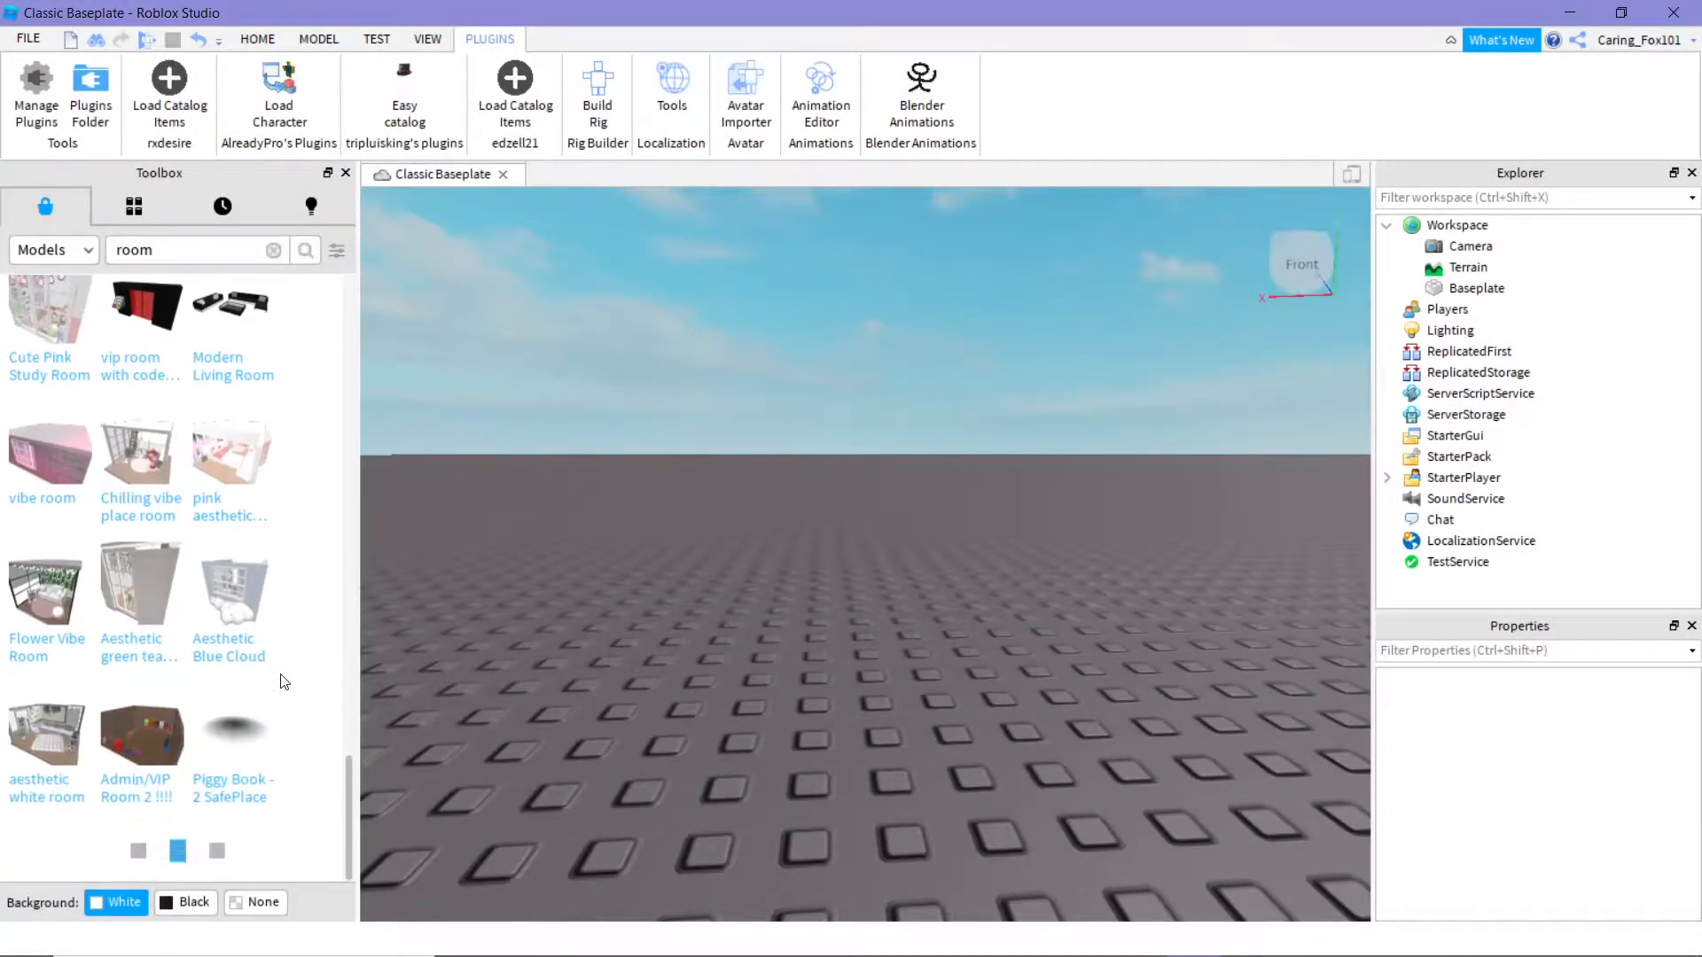
{"action": "scroll", "coordinate": [283, 682], "scroll_direction": "down", "scroll_amount": 3}
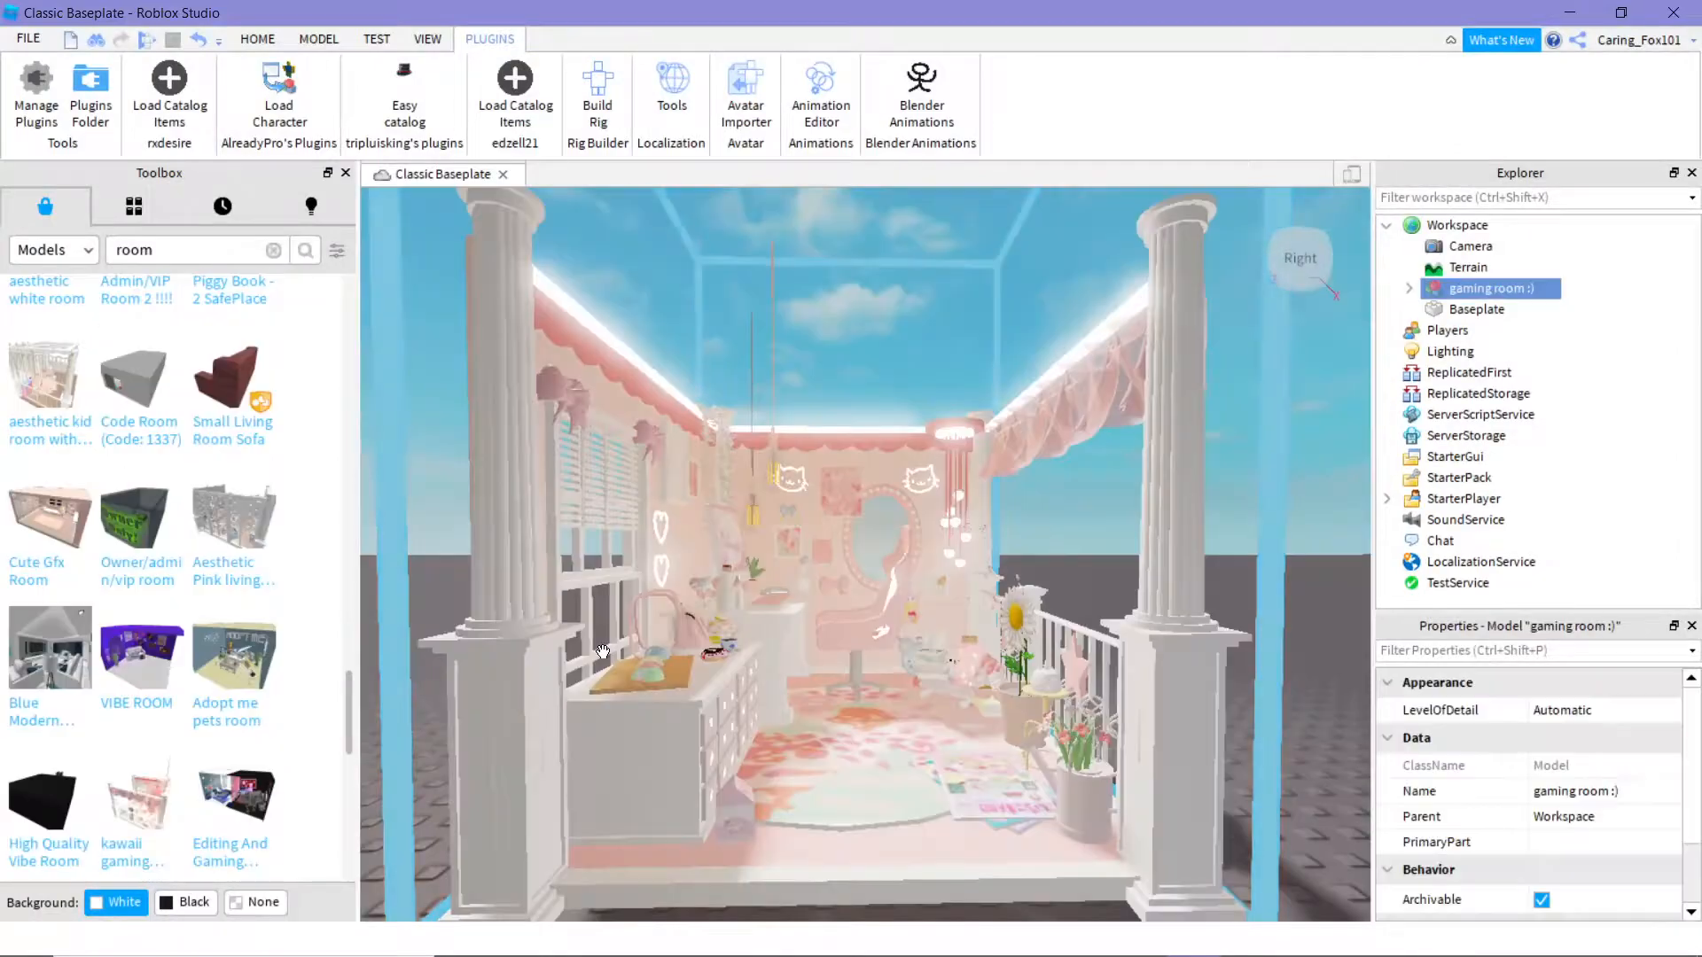
{"action": "scroll", "coordinate": [603, 652], "scroll_direction": "up", "scroll_amount": 3}
{"action": "scroll", "coordinate": [602, 652], "scroll_direction": "down", "scroll_amount": 5}
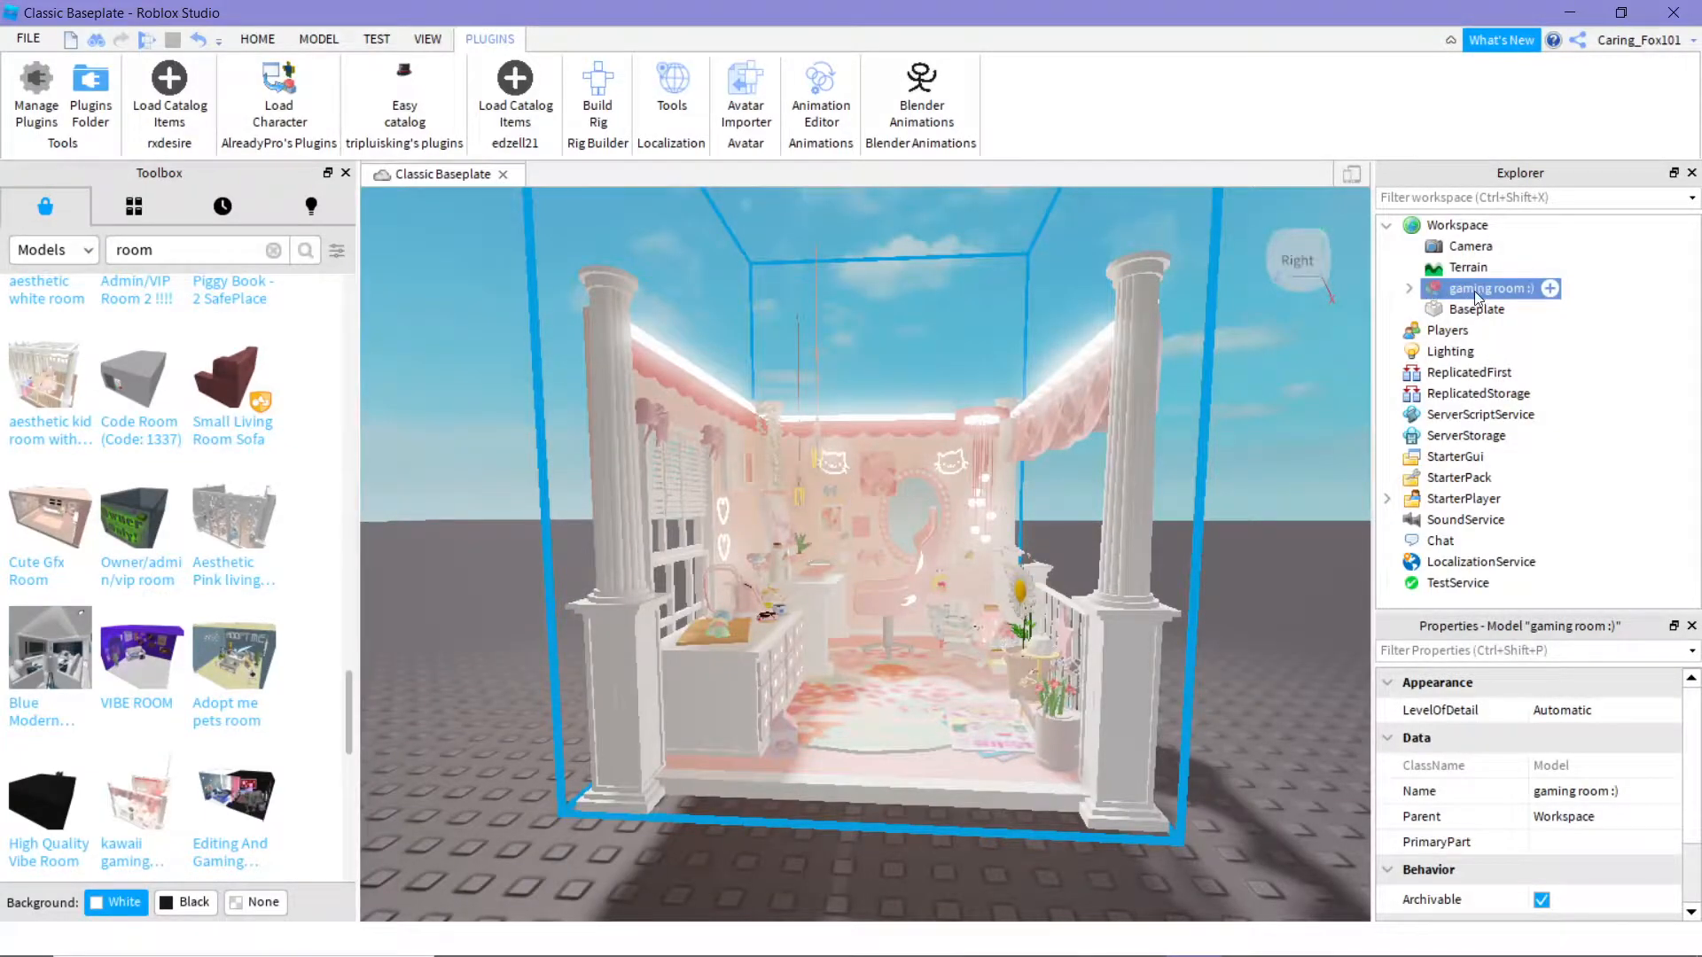
Export the "gaming room :)" model from the workspace to a file.
{"action": "right_click", "coordinate": [1482, 286]}
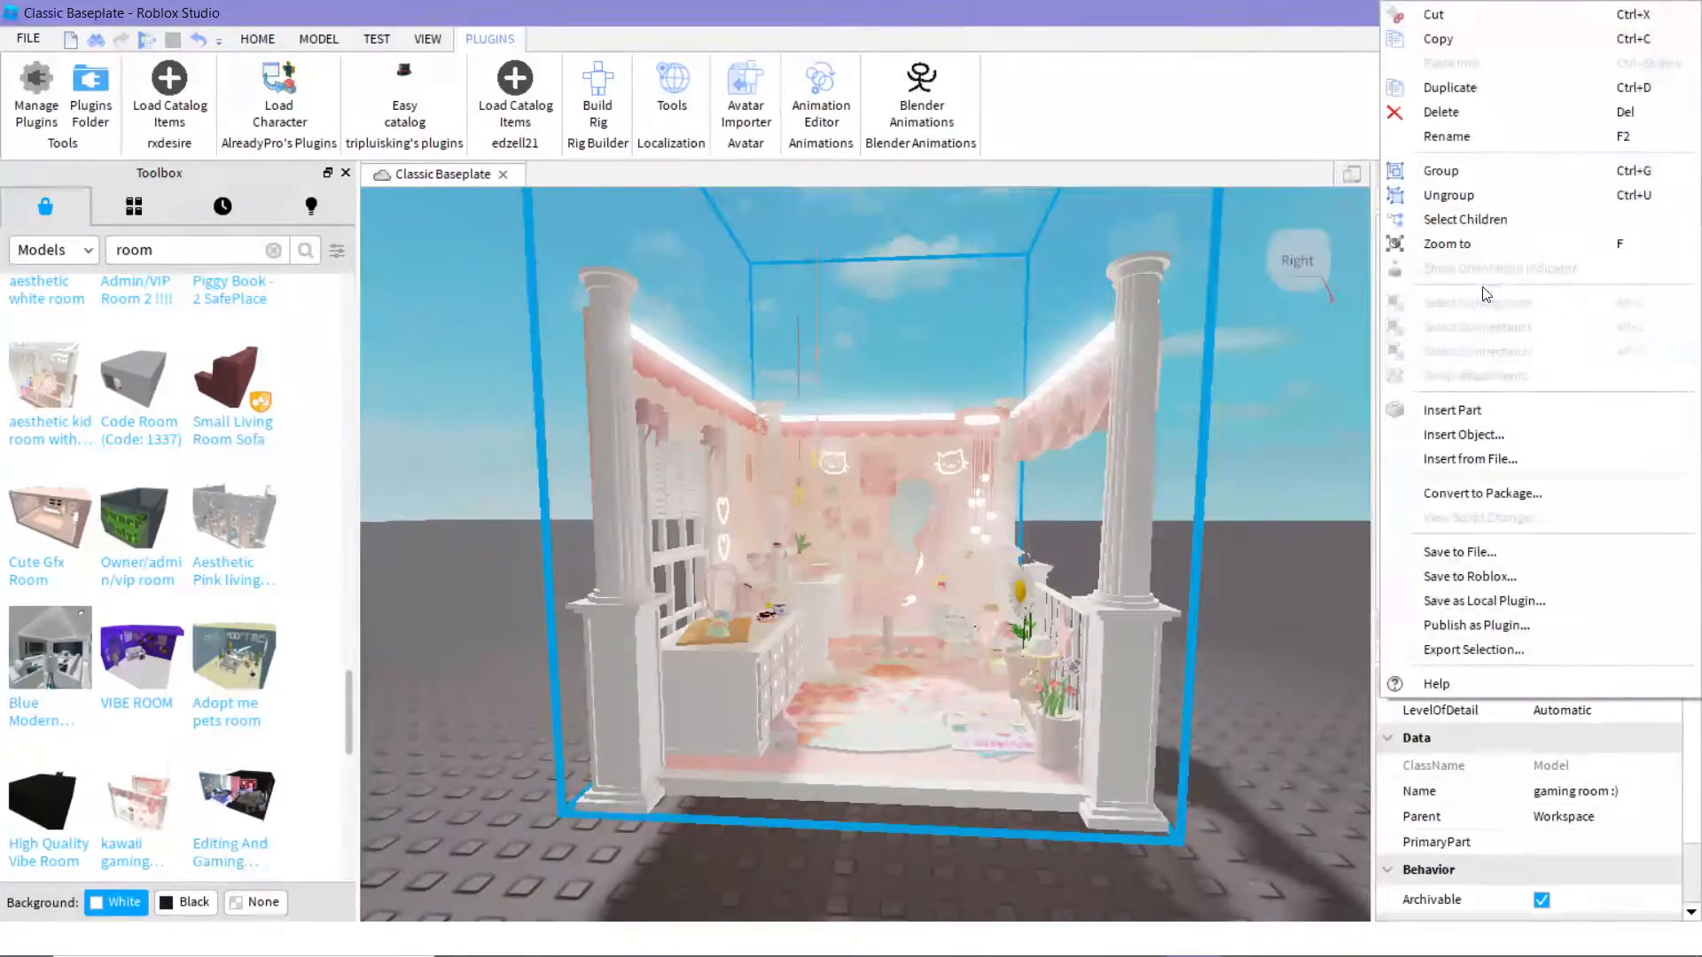
{"action": "left_click", "coordinate": [1459, 656]}
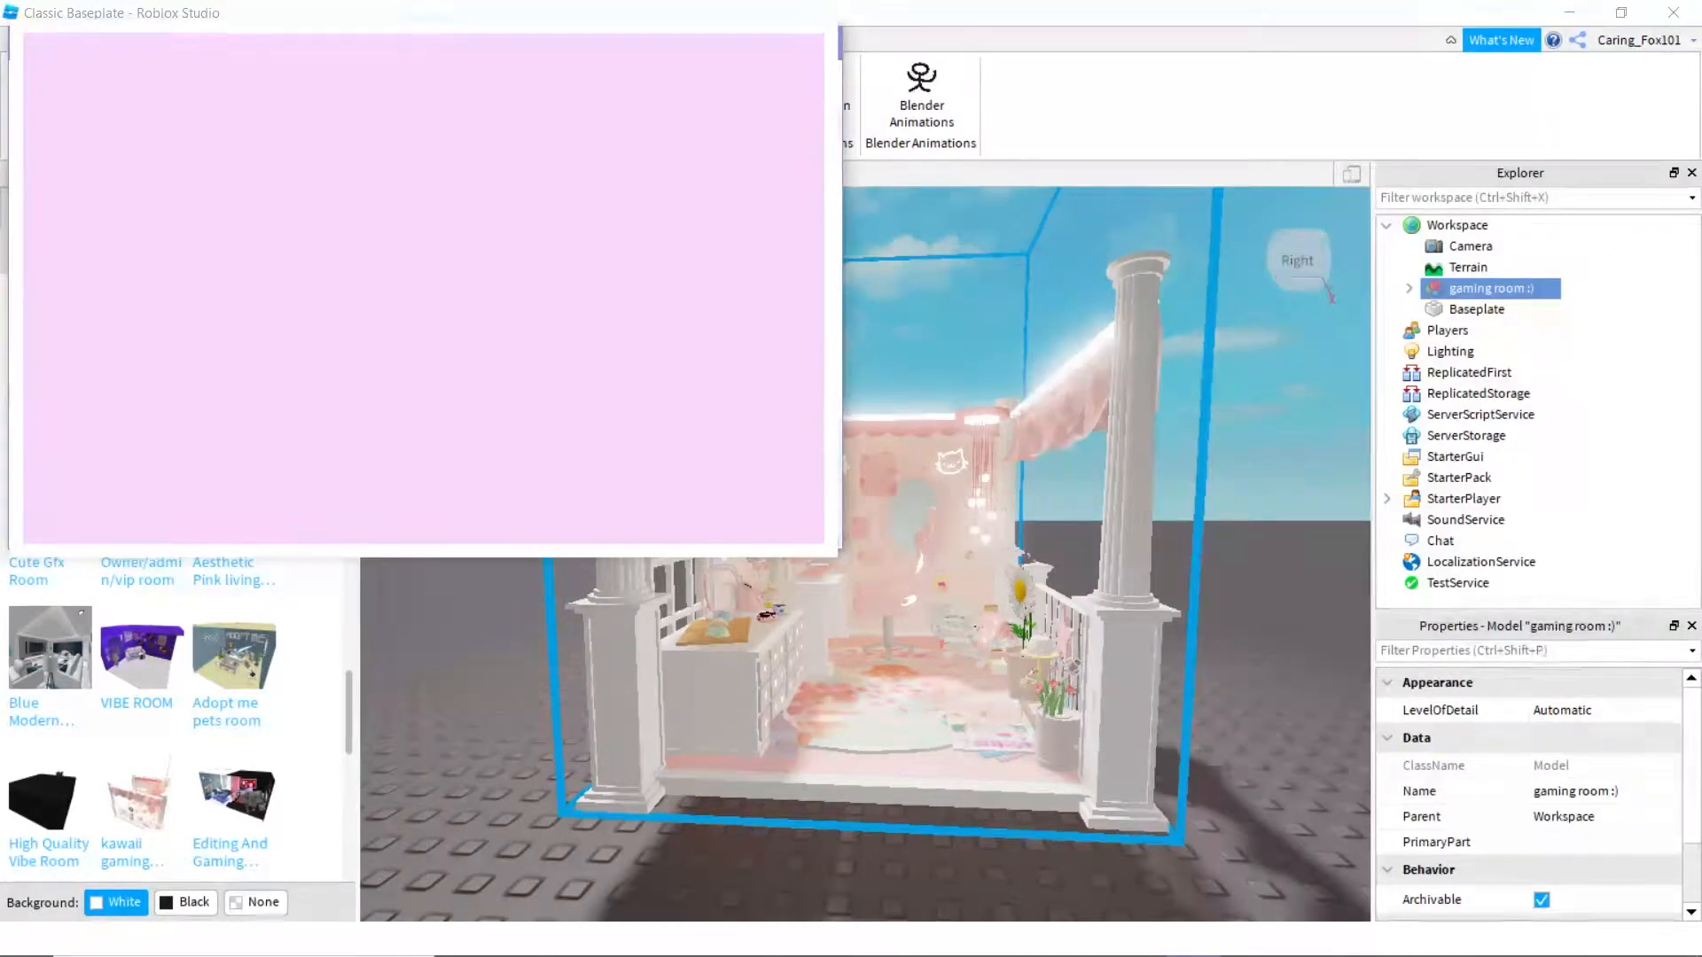
{"action": "key", "text": "Return"}
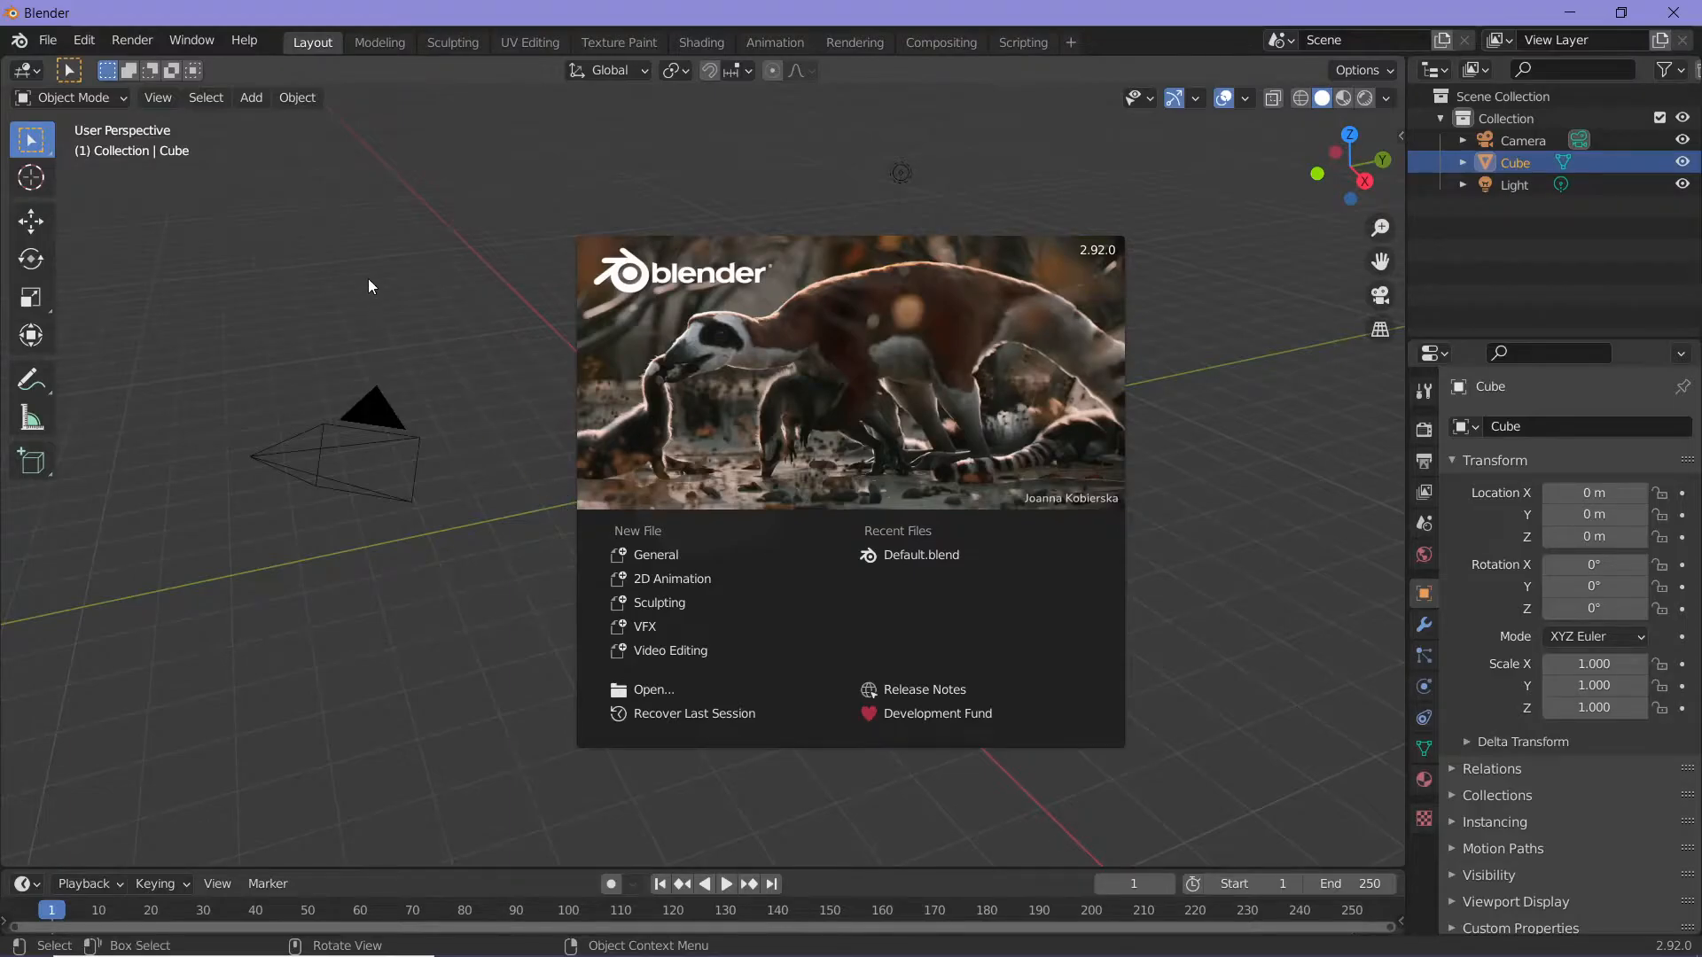
Dismiss the splash screen and delete the default camera, cube and light.
{"action": "left_click", "coordinate": [379, 289]}
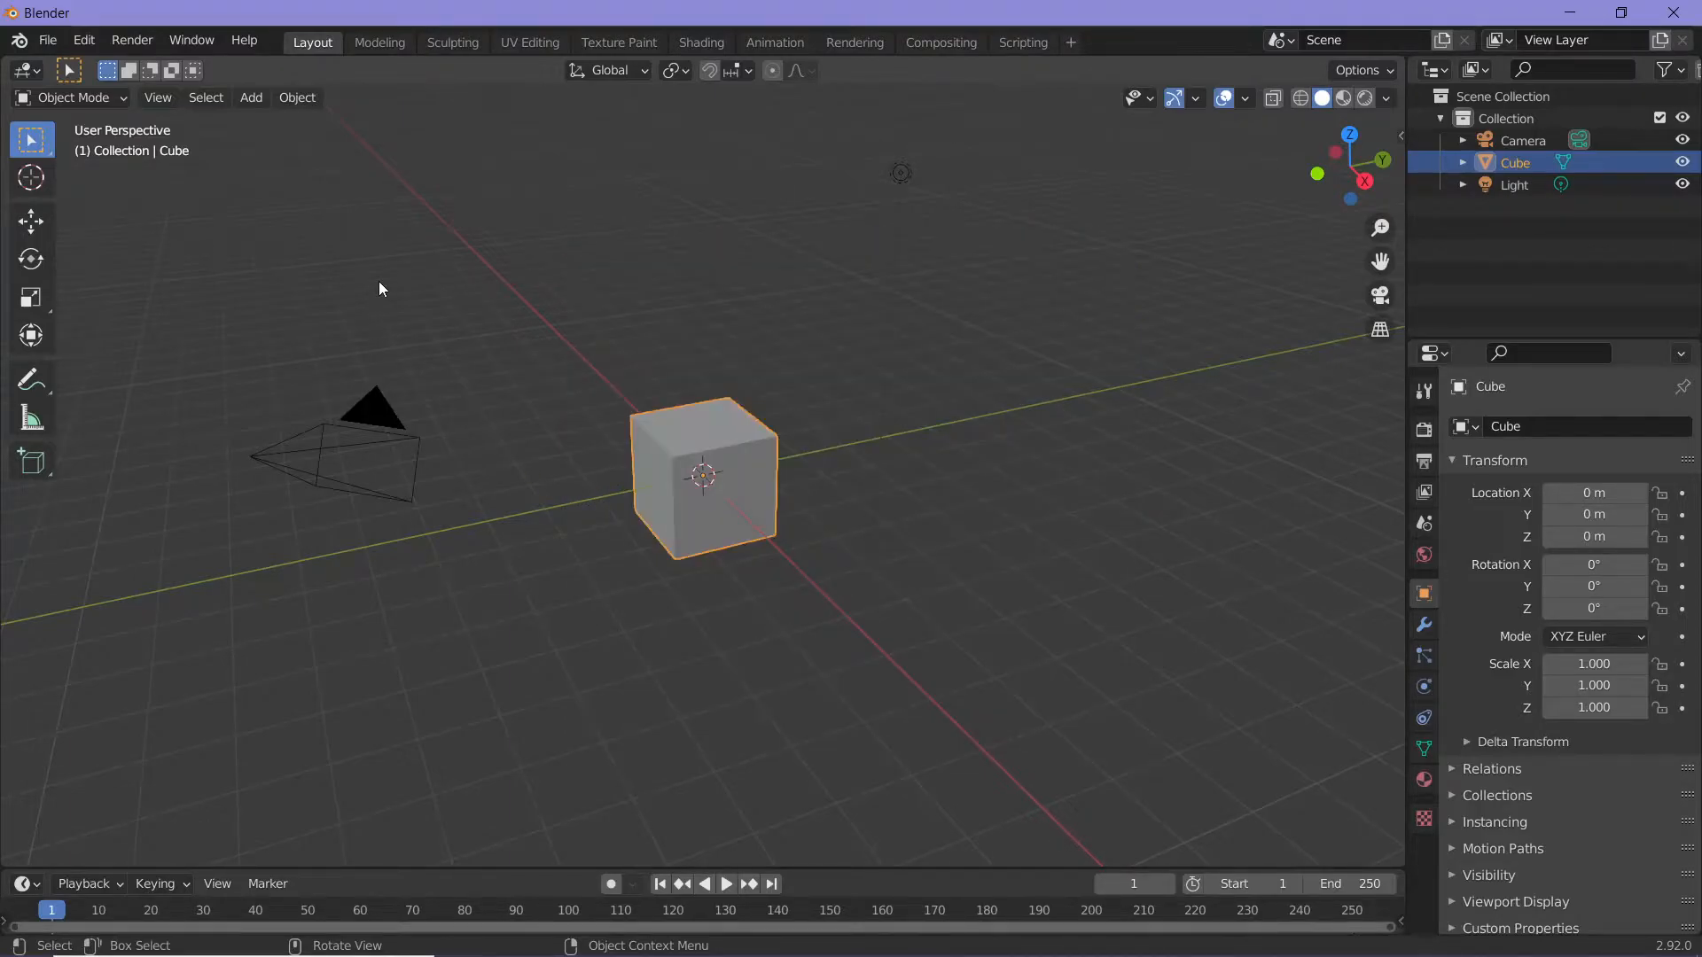
{"action": "key", "text": "a"}
{"action": "key", "text": "x"}
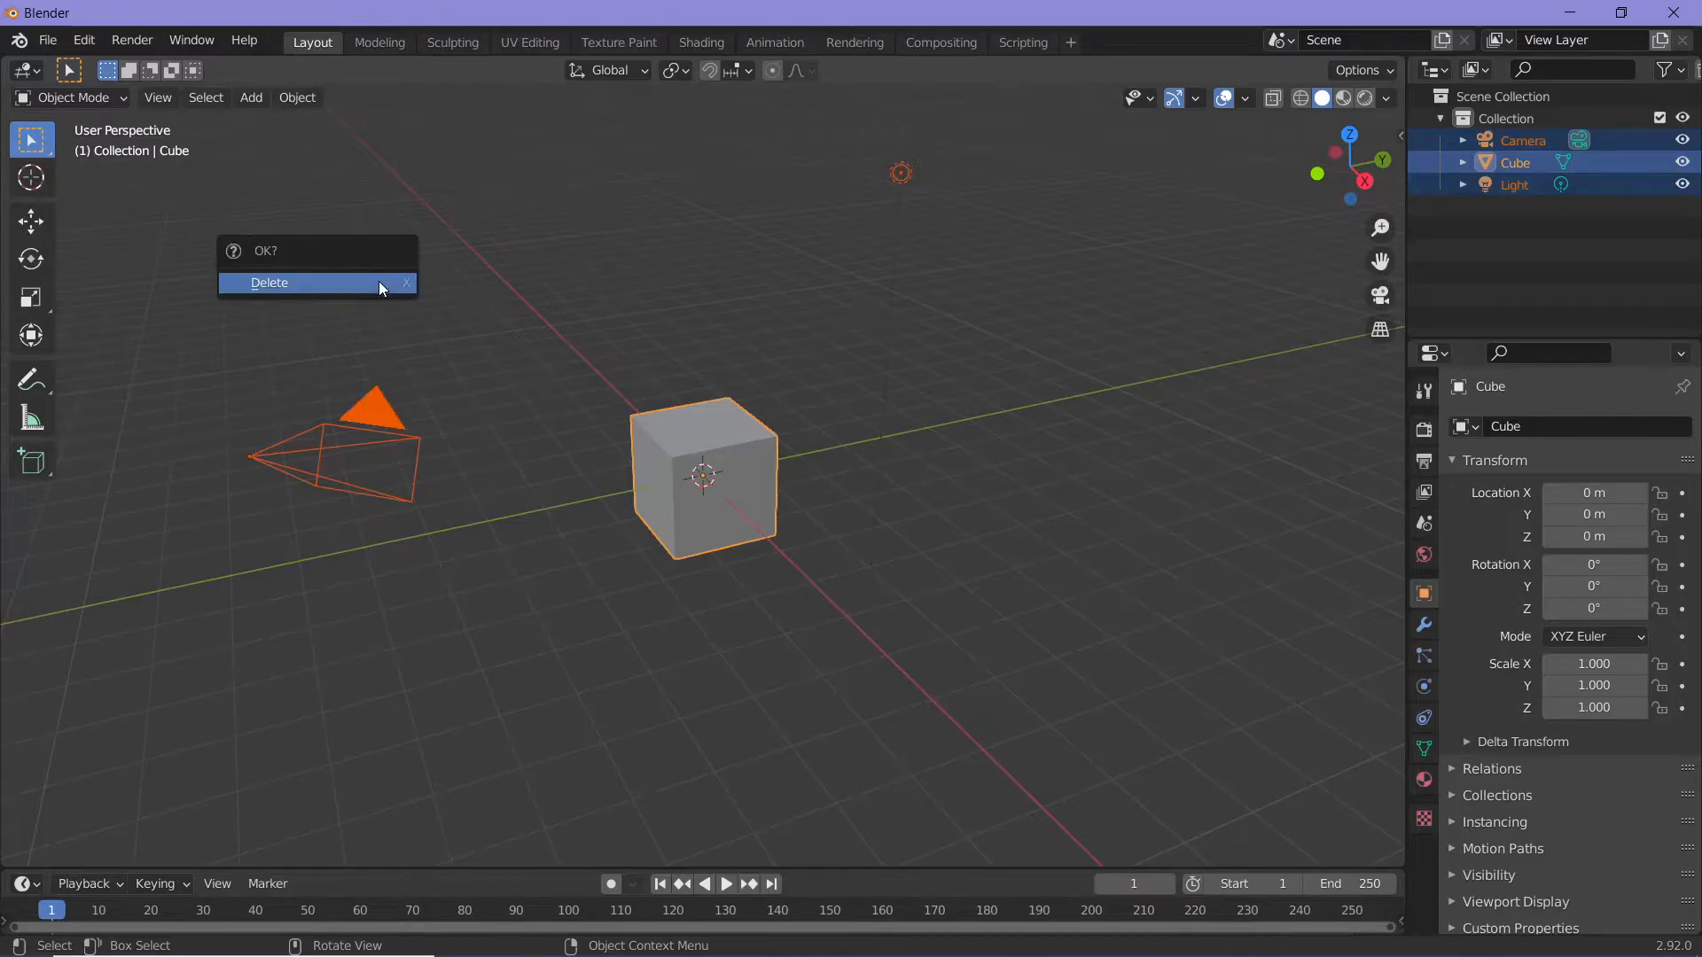
{"action": "left_click", "coordinate": [380, 282]}
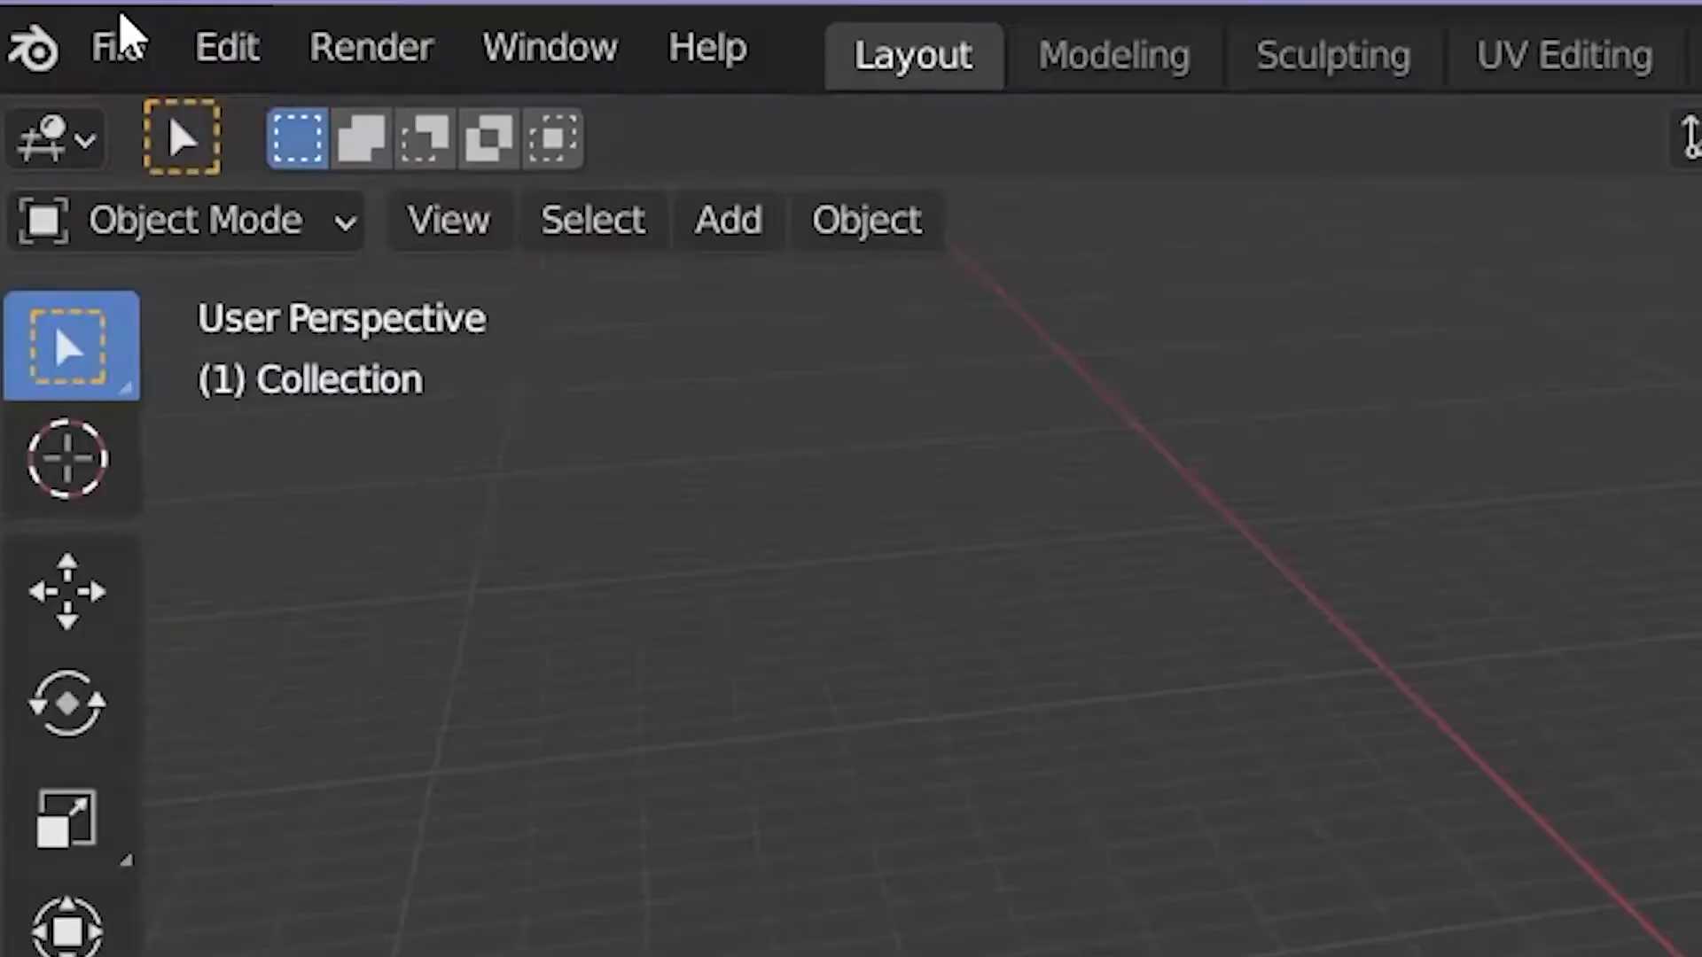
Open Default.blend without saving the changes to the current untitled scene.
{"action": "left_click", "coordinate": [124, 40]}
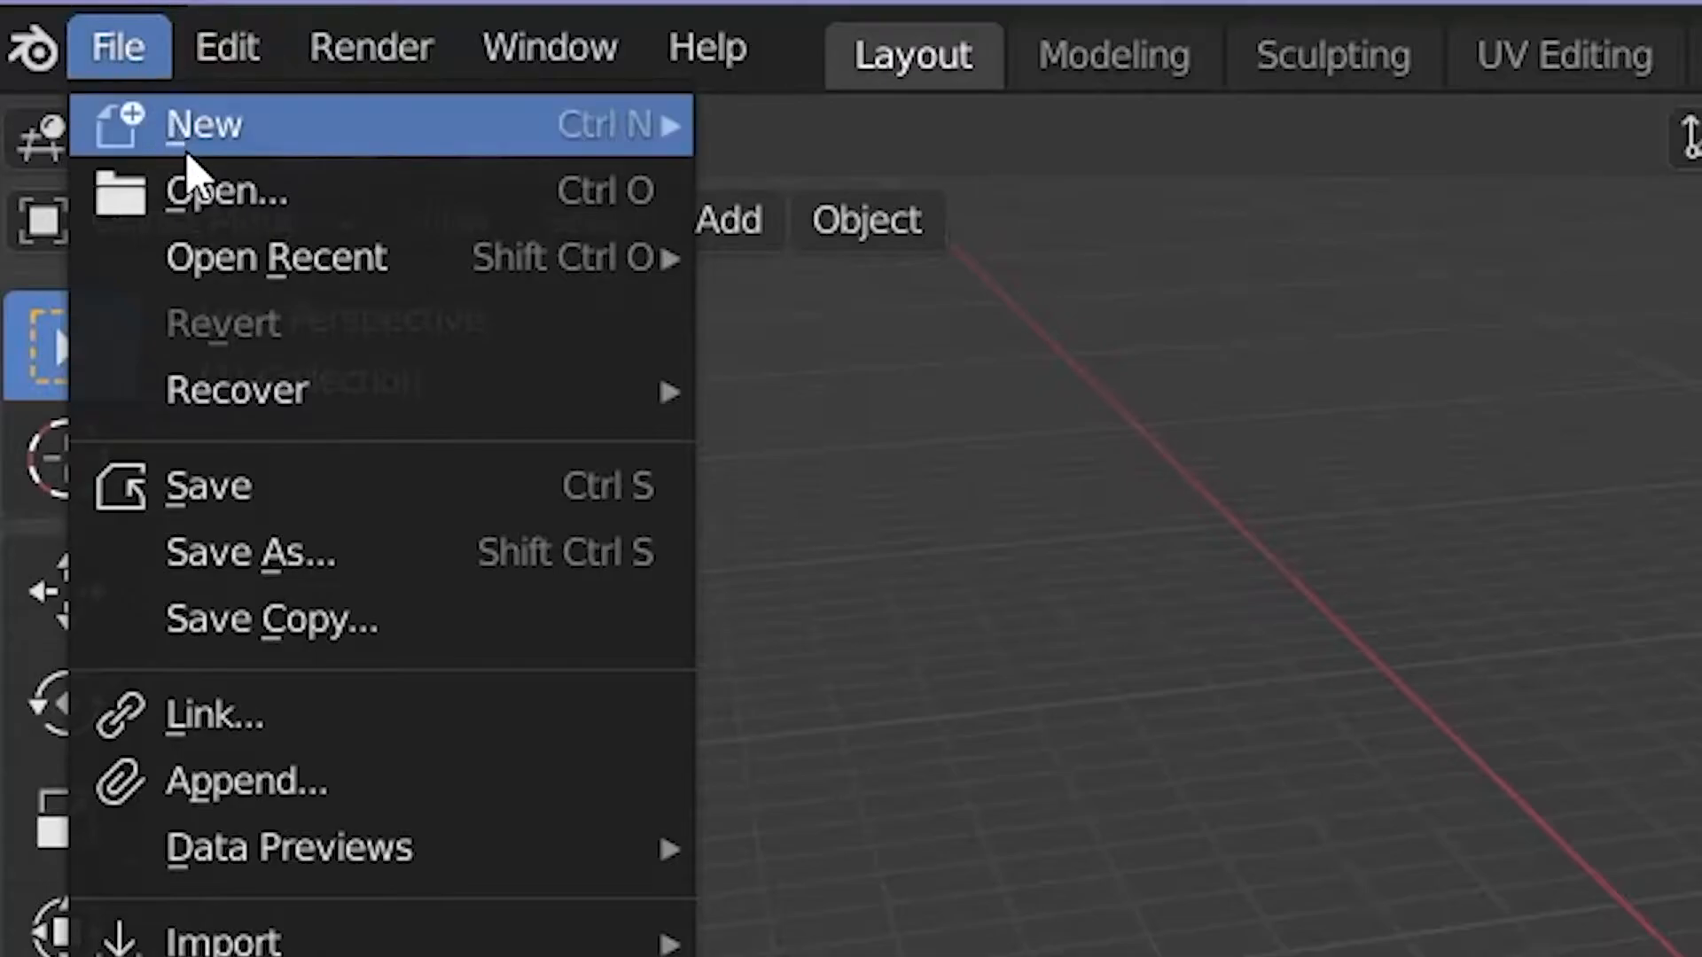
{"action": "left_click", "coordinate": [235, 217]}
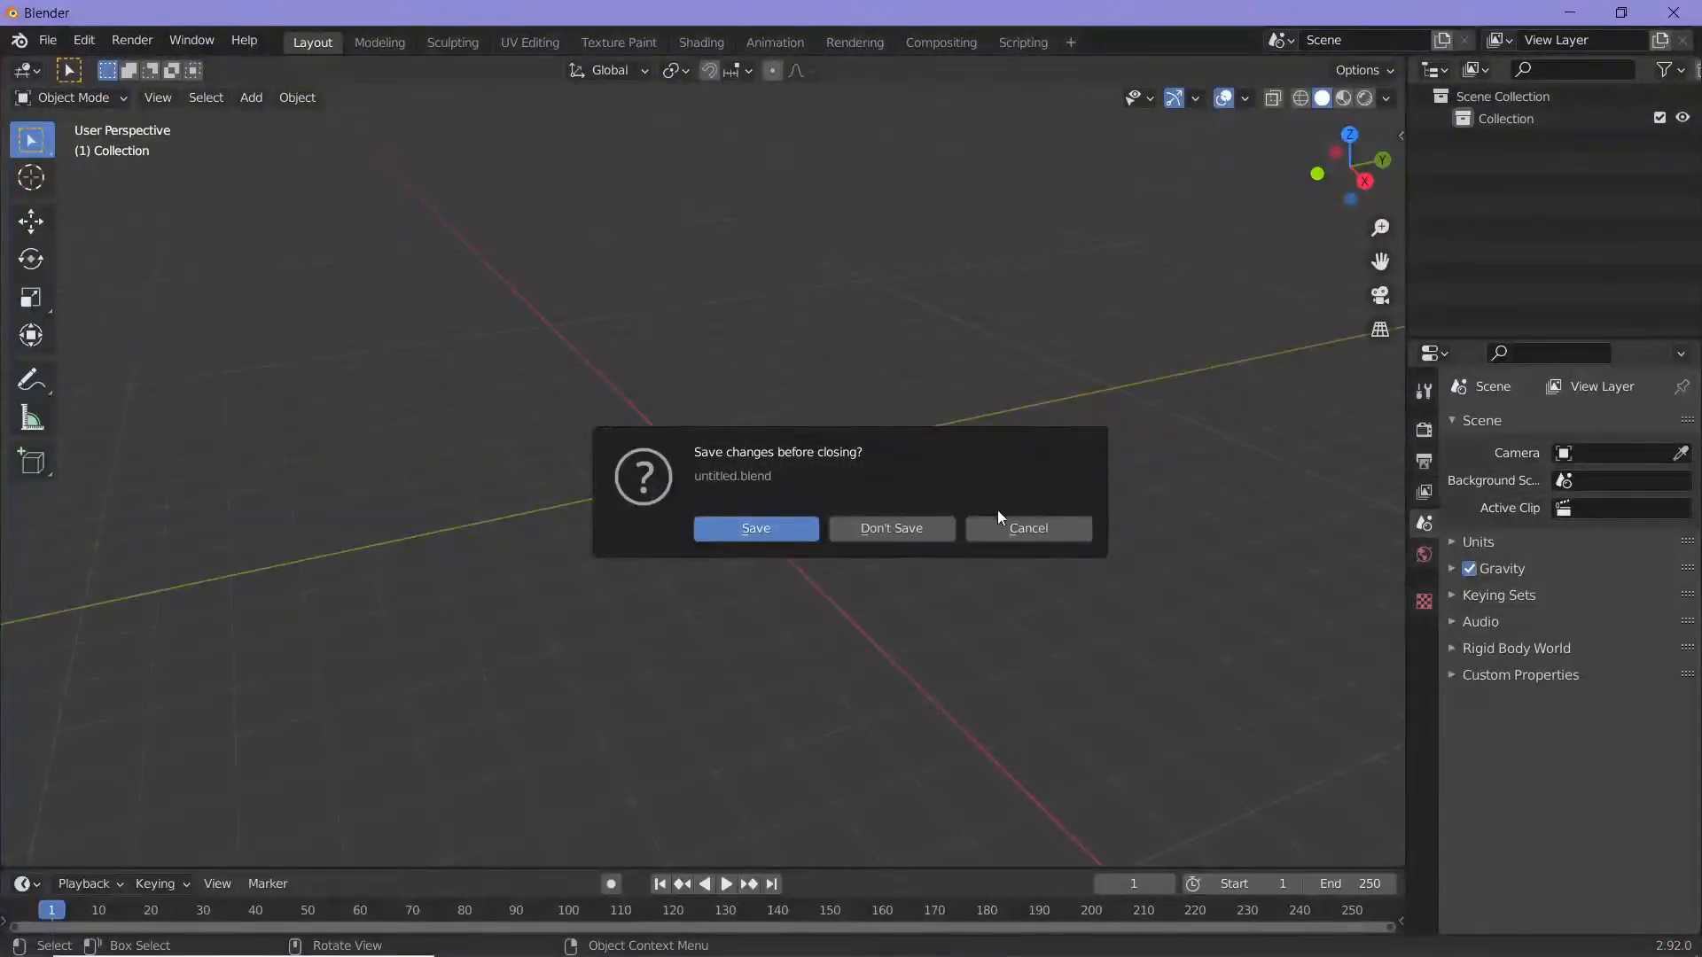
{"action": "left_click", "coordinate": [877, 534]}
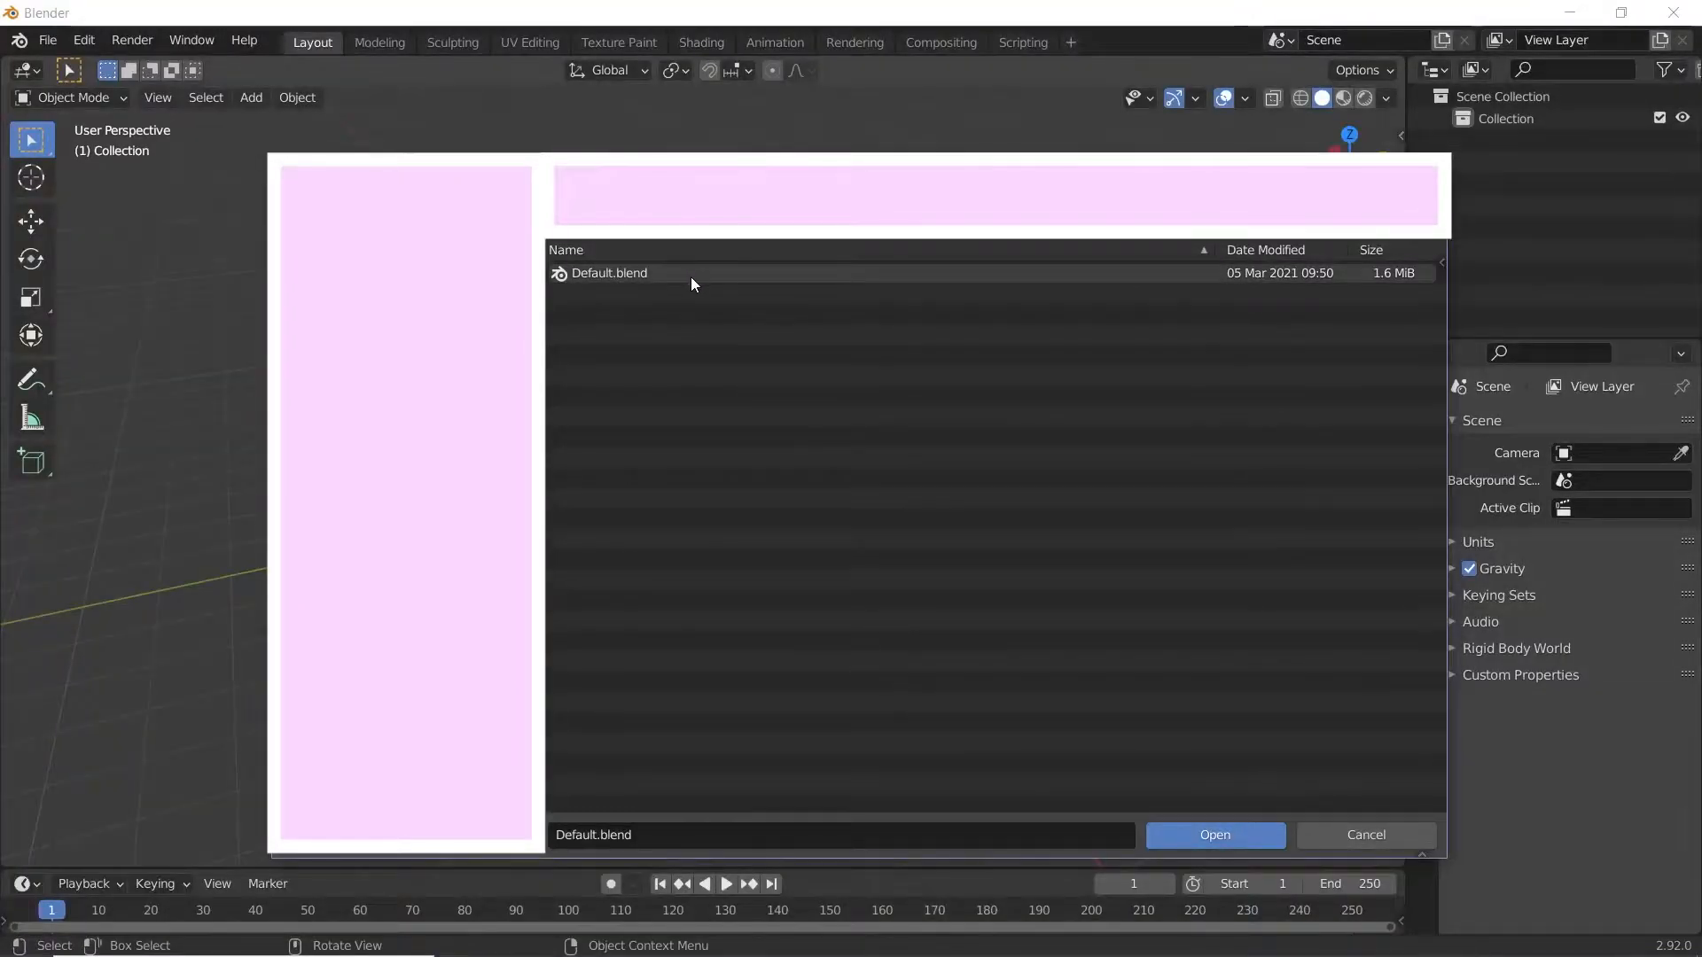
{"action": "double_click", "coordinate": [652, 279]}
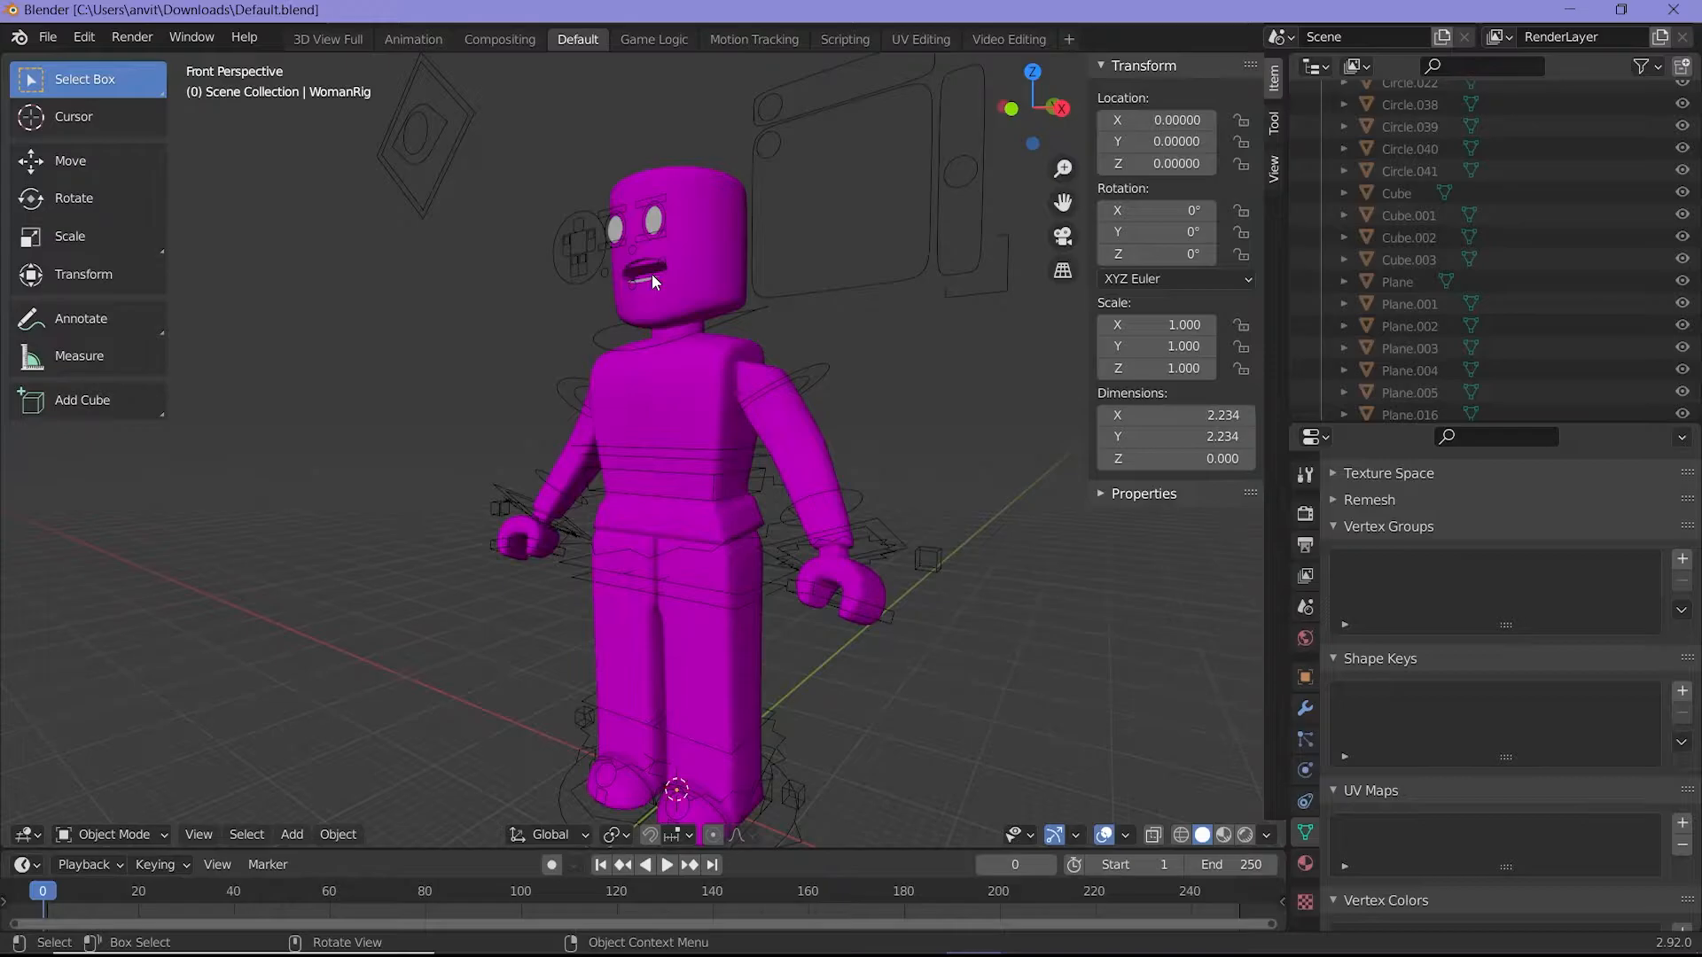
Box-select the rig's head together with its facial parts and controls, and delete them.
{"action": "key", "text": "shift+grave"}
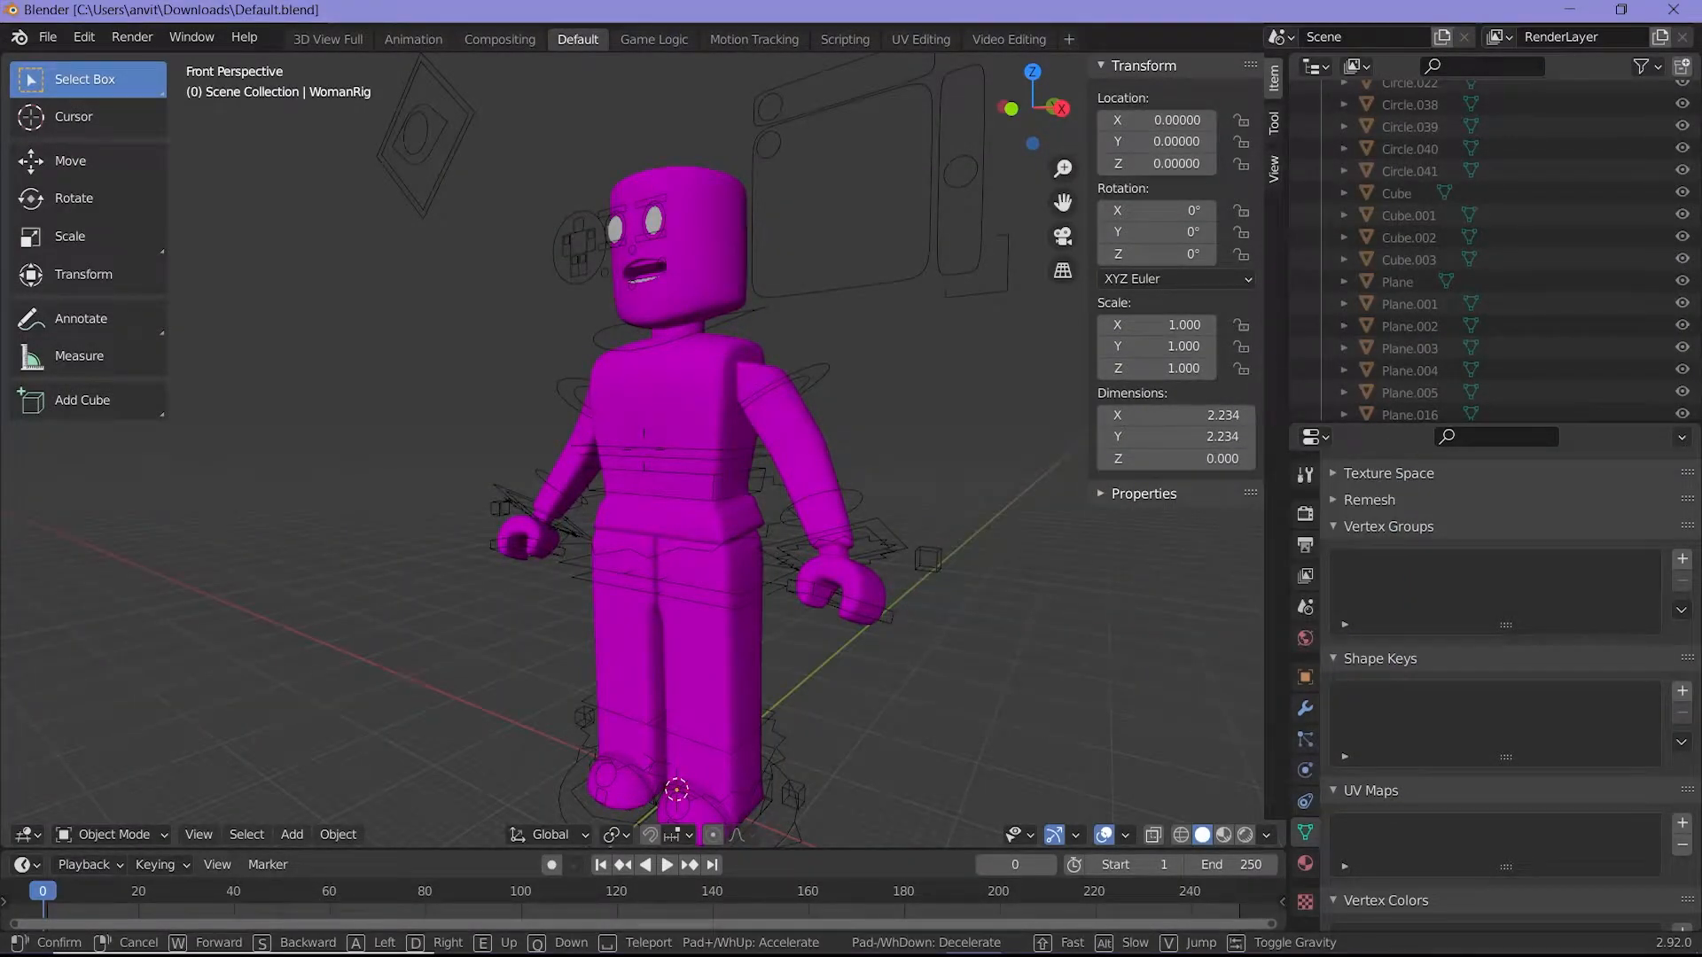
{"action": "key", "text": "w"}
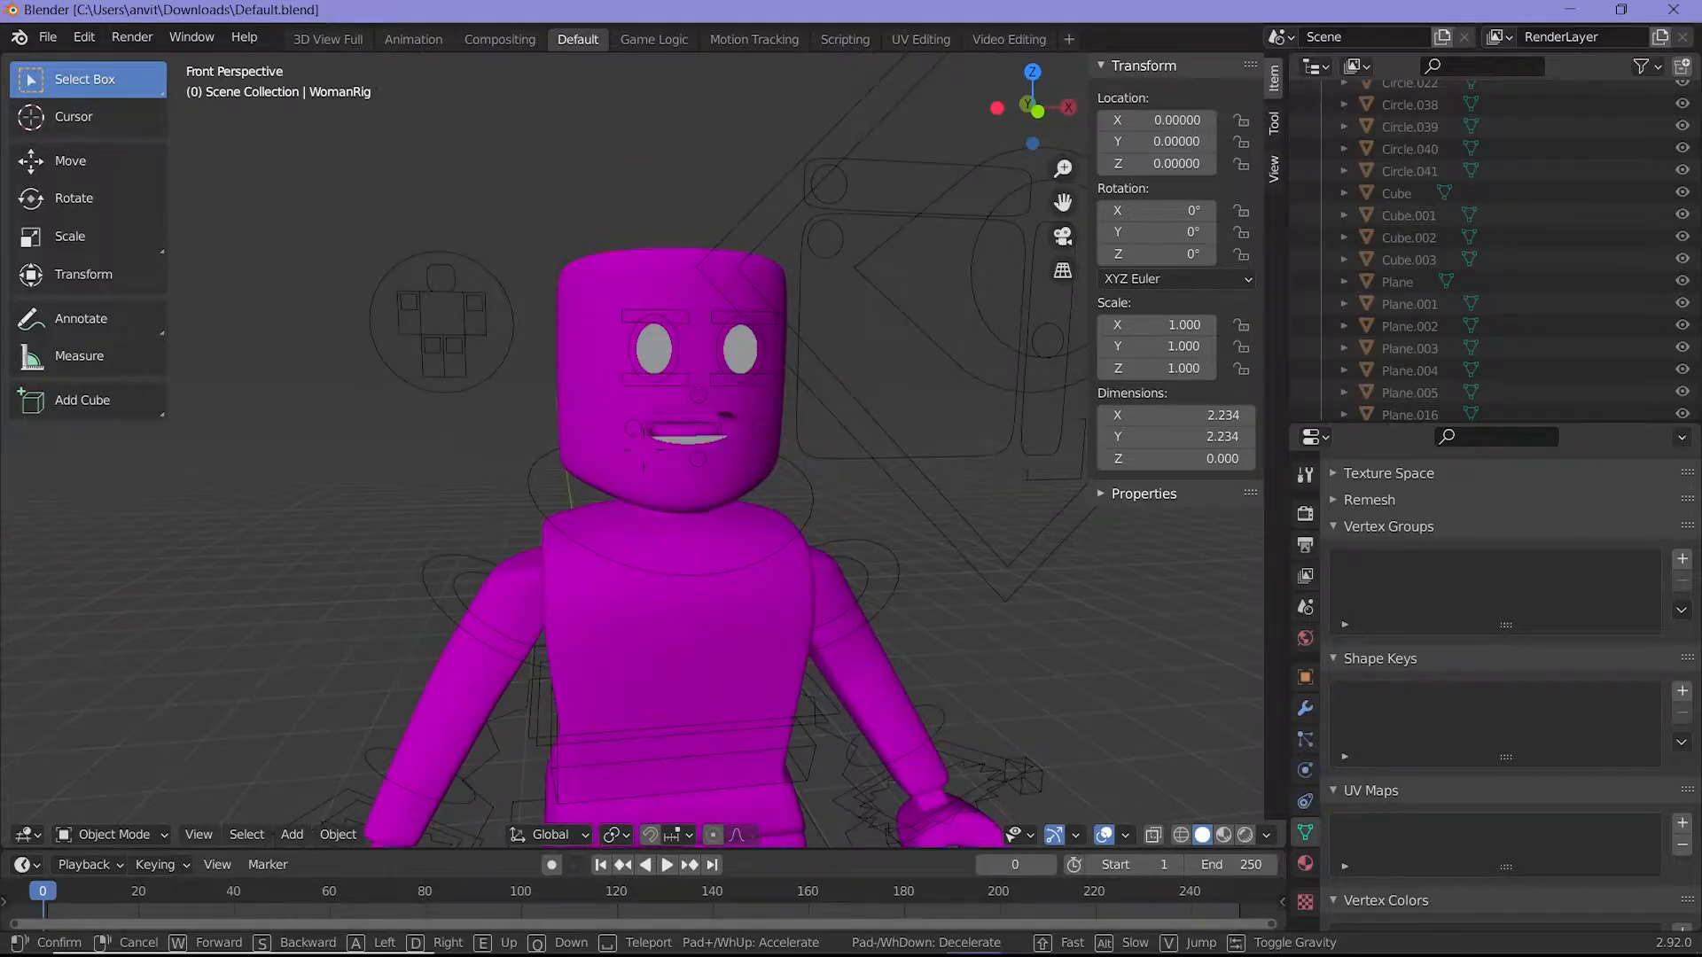
{"action": "key", "text": "a"}
{"action": "left_click", "coordinate": [644, 449]}
{"action": "key", "text": "shift+b"}
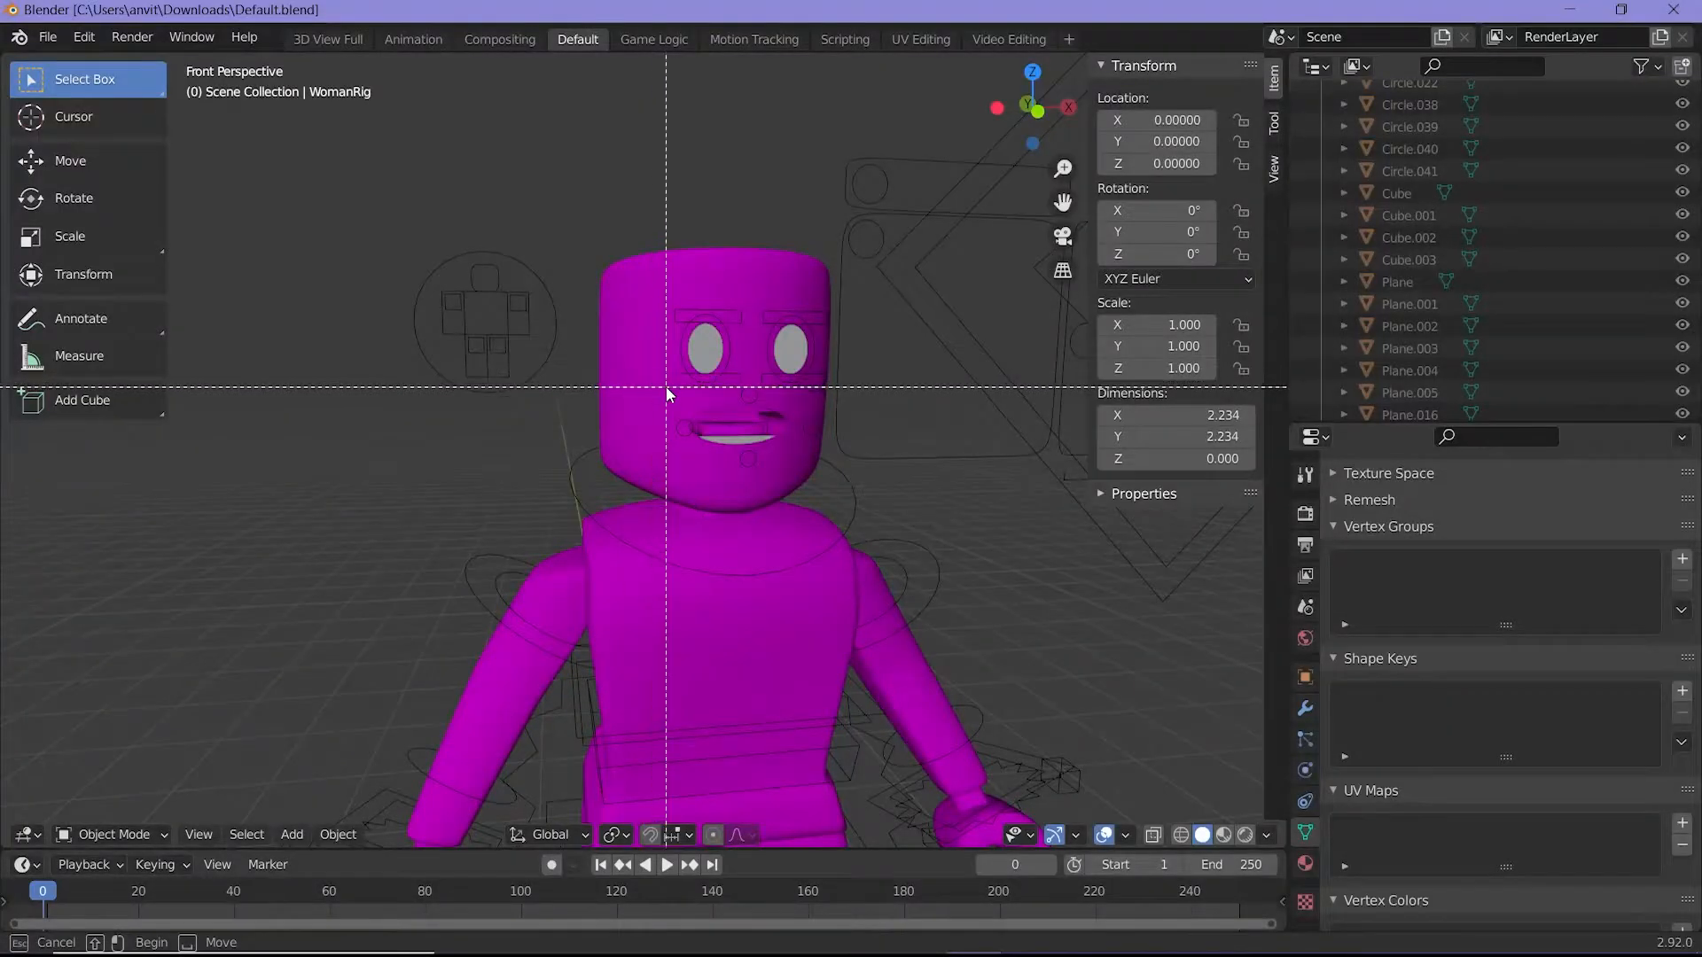
{"action": "left_click_drag", "start_coordinate": [588, 238], "coordinate": [793, 434]}
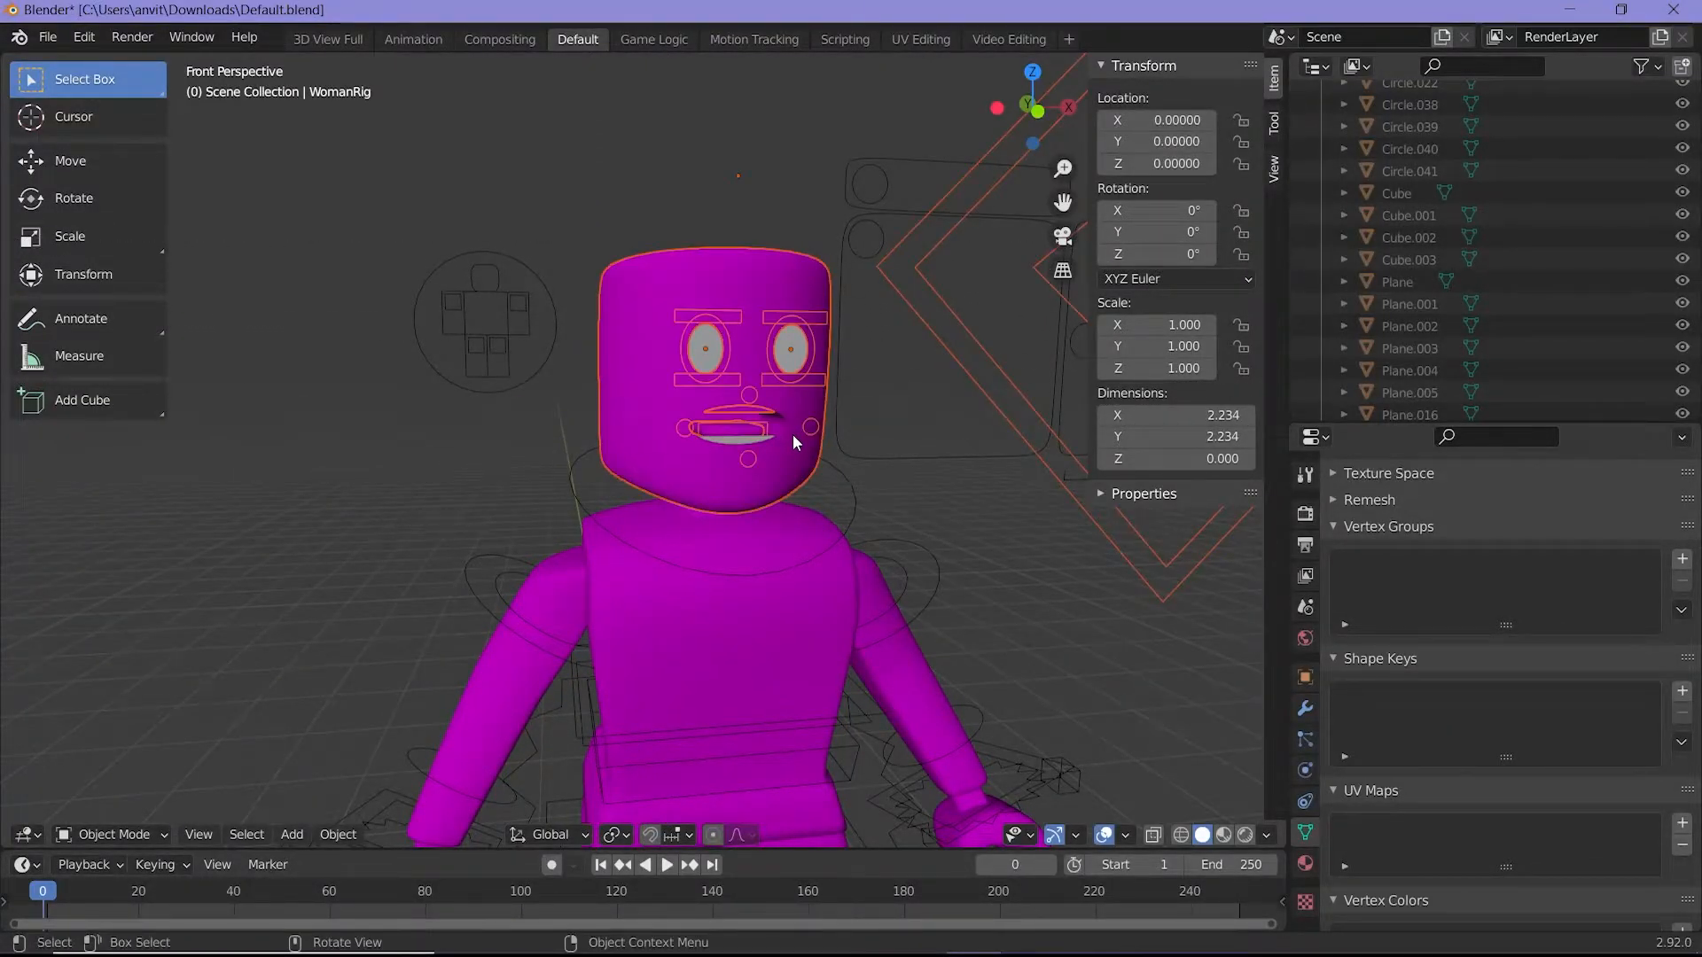
{"action": "key", "text": "Delete"}
Return from Pose Mode to Object Mode and delete the leftover teeth floating above the neck.
{"action": "left_click", "coordinate": [748, 439]}
{"action": "key", "text": "ctrl+Tab"}
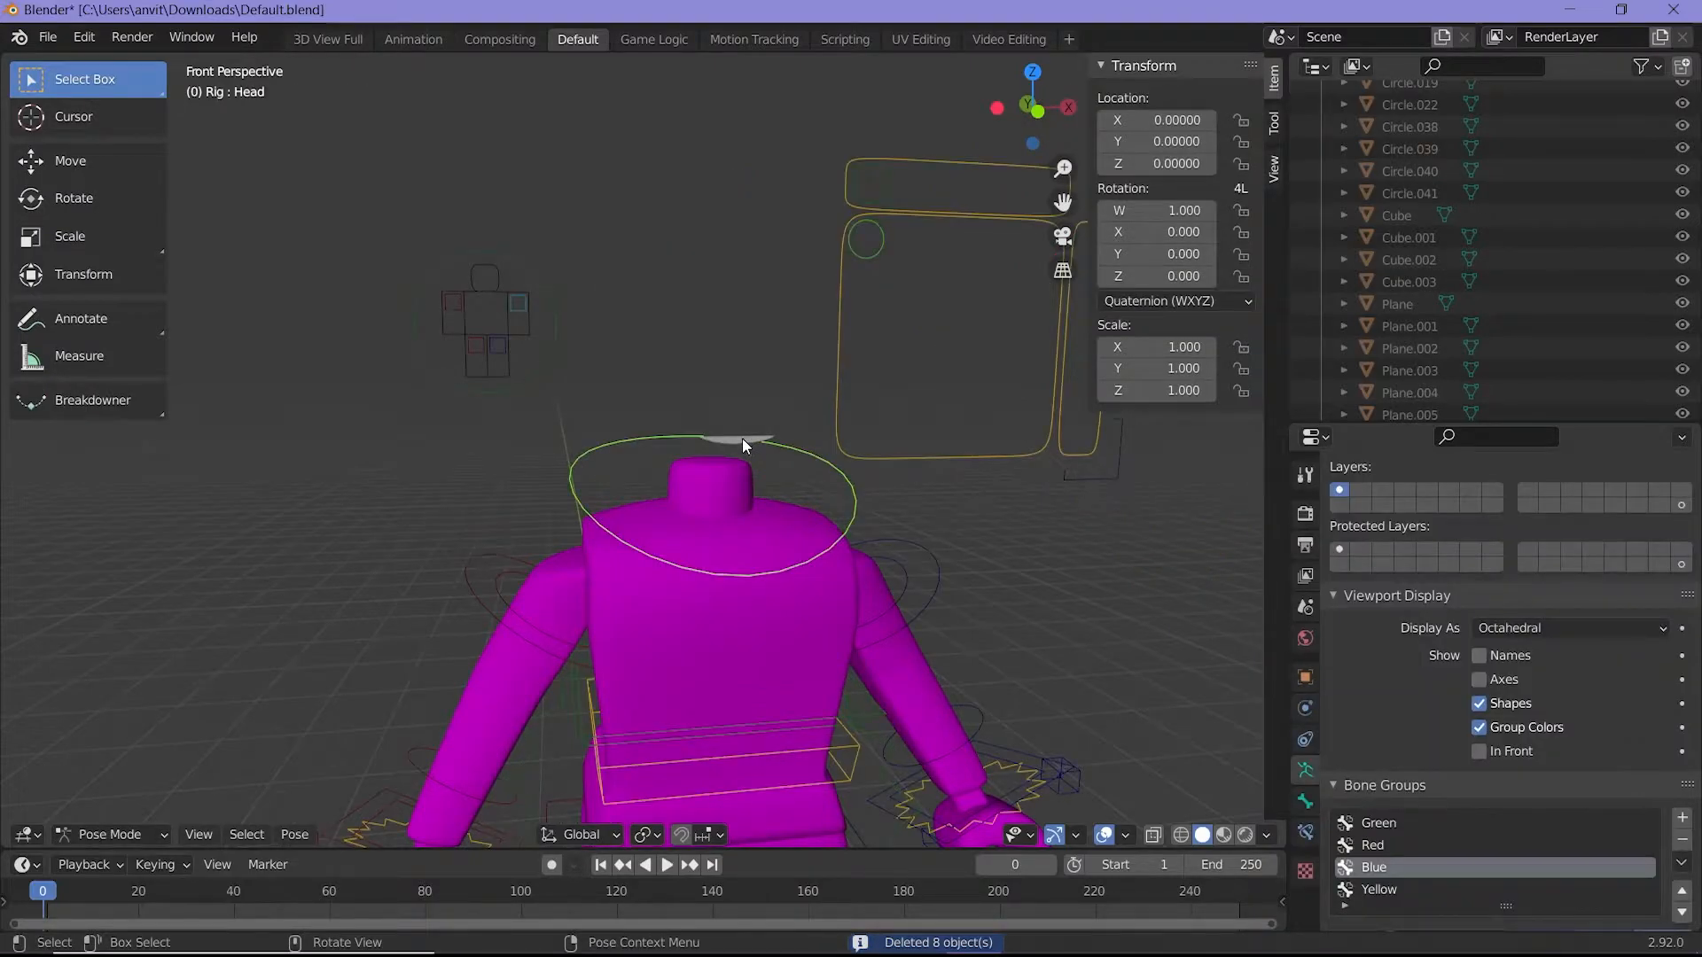
{"action": "left_click", "coordinate": [743, 438]}
{"action": "key", "text": "Delete"}
Select the rig's torso and switch the Outliner area to the Shader Editor to display its material nodes.
{"action": "key", "text": "shift+grave"}
{"action": "key", "text": "s"}
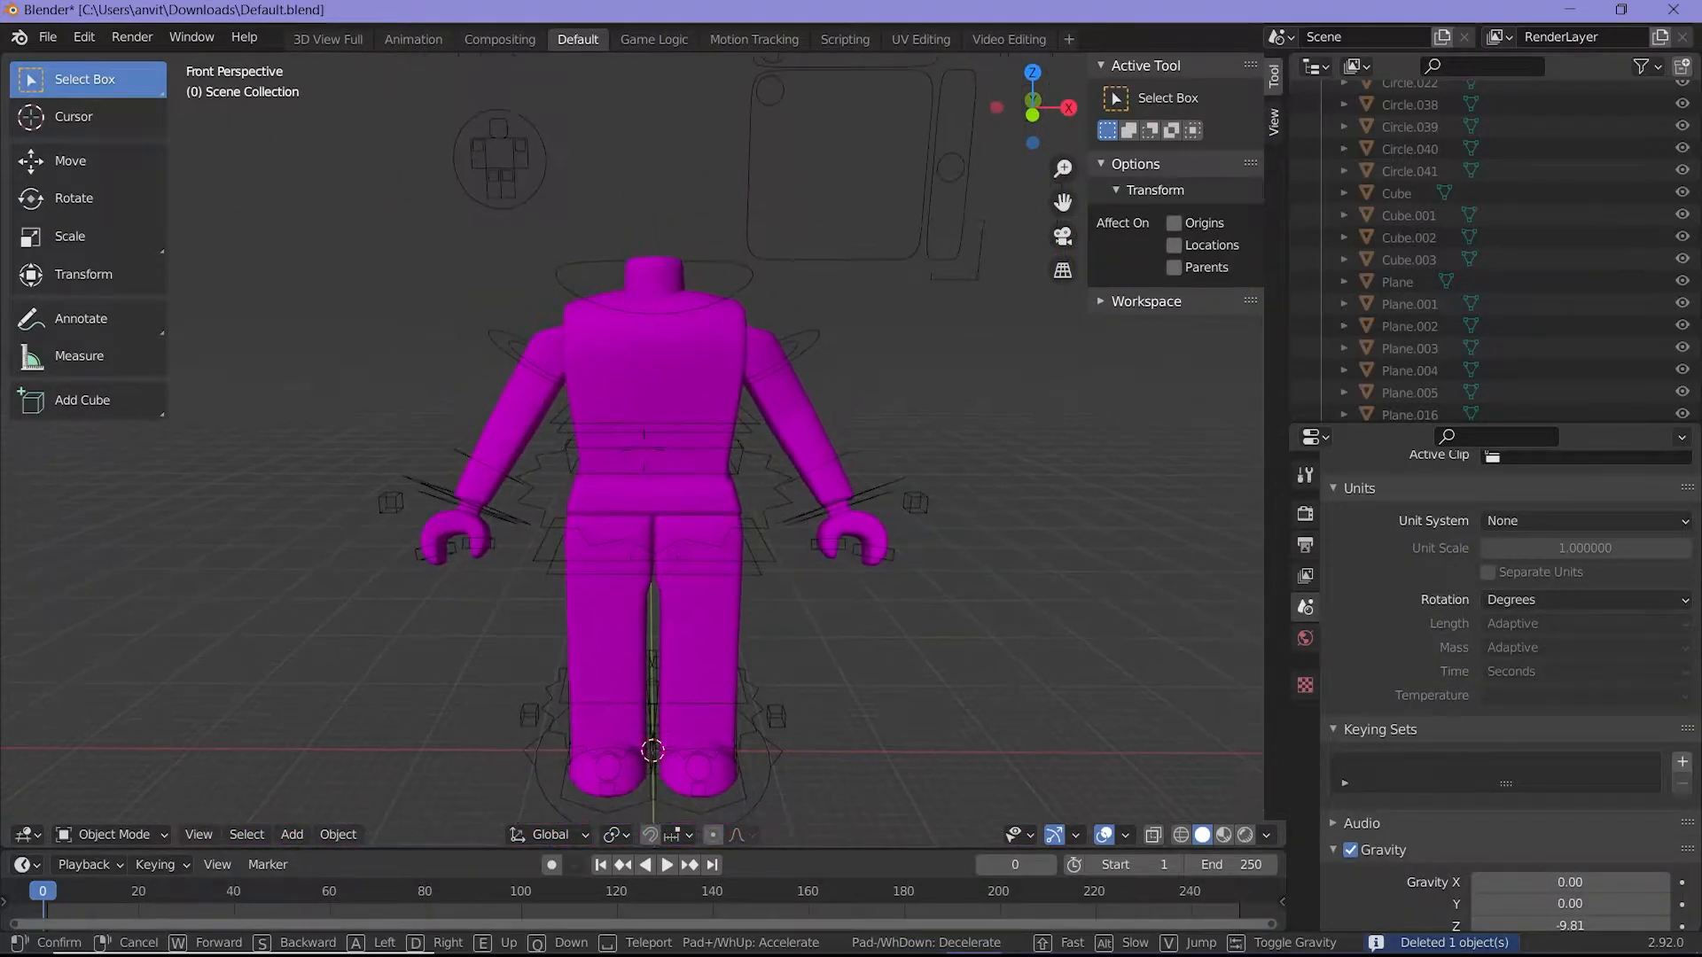
{"action": "left_click", "coordinate": [644, 449]}
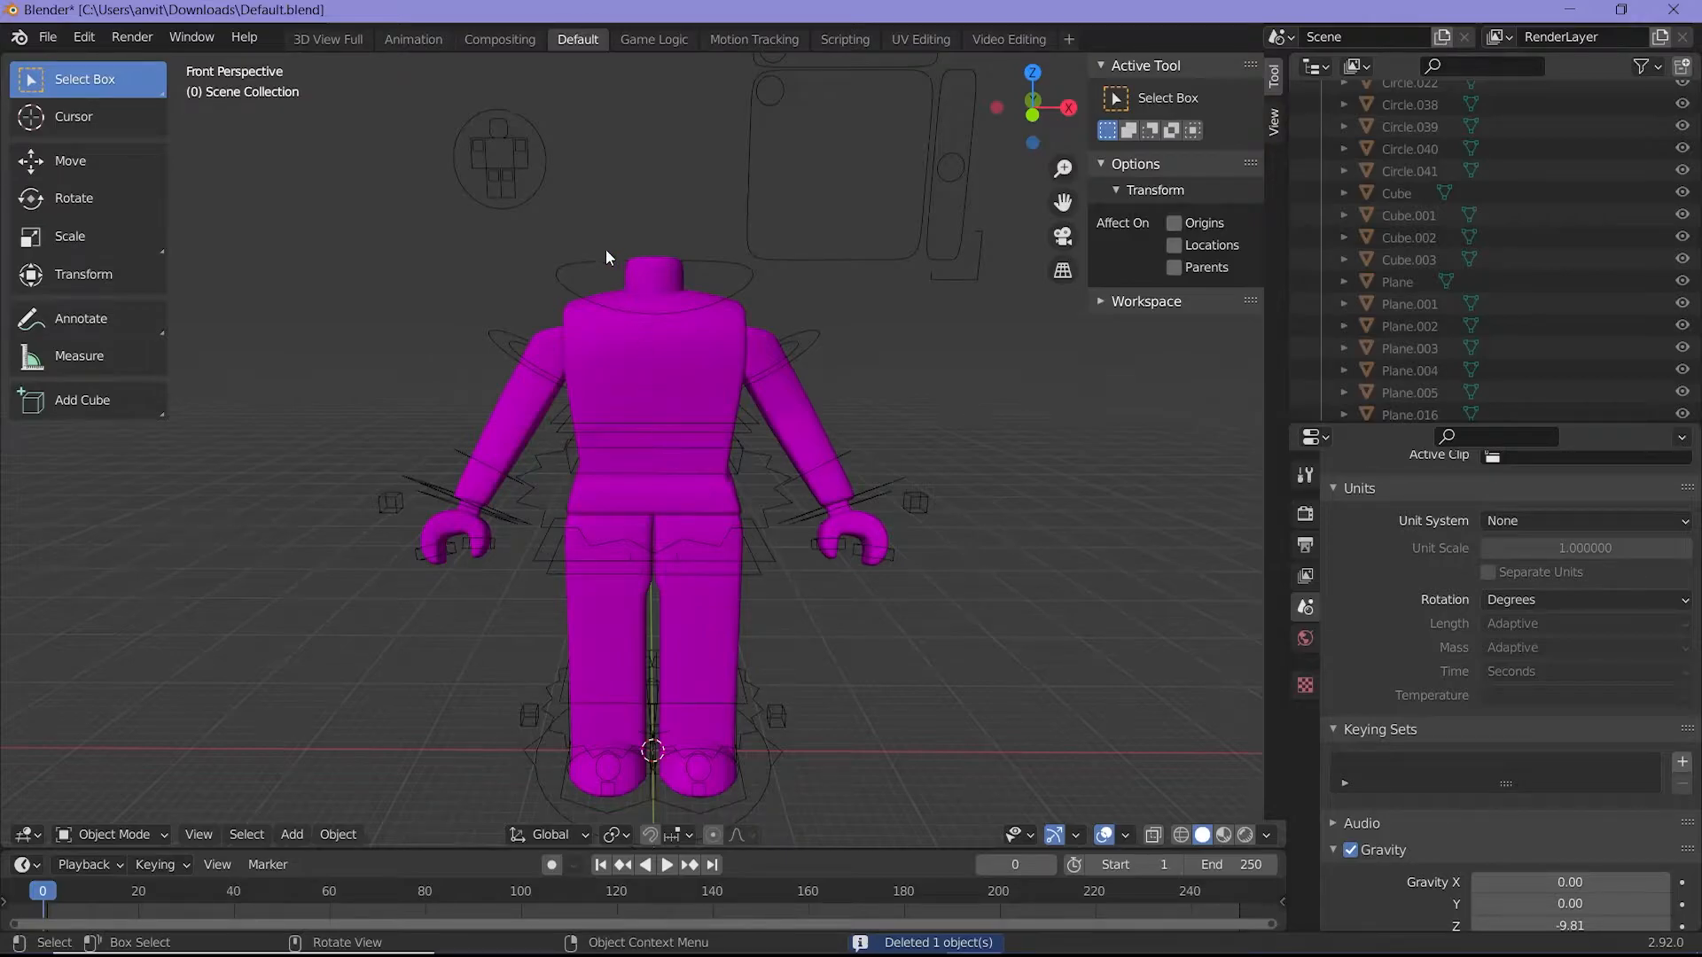
{"action": "left_click", "coordinate": [653, 383]}
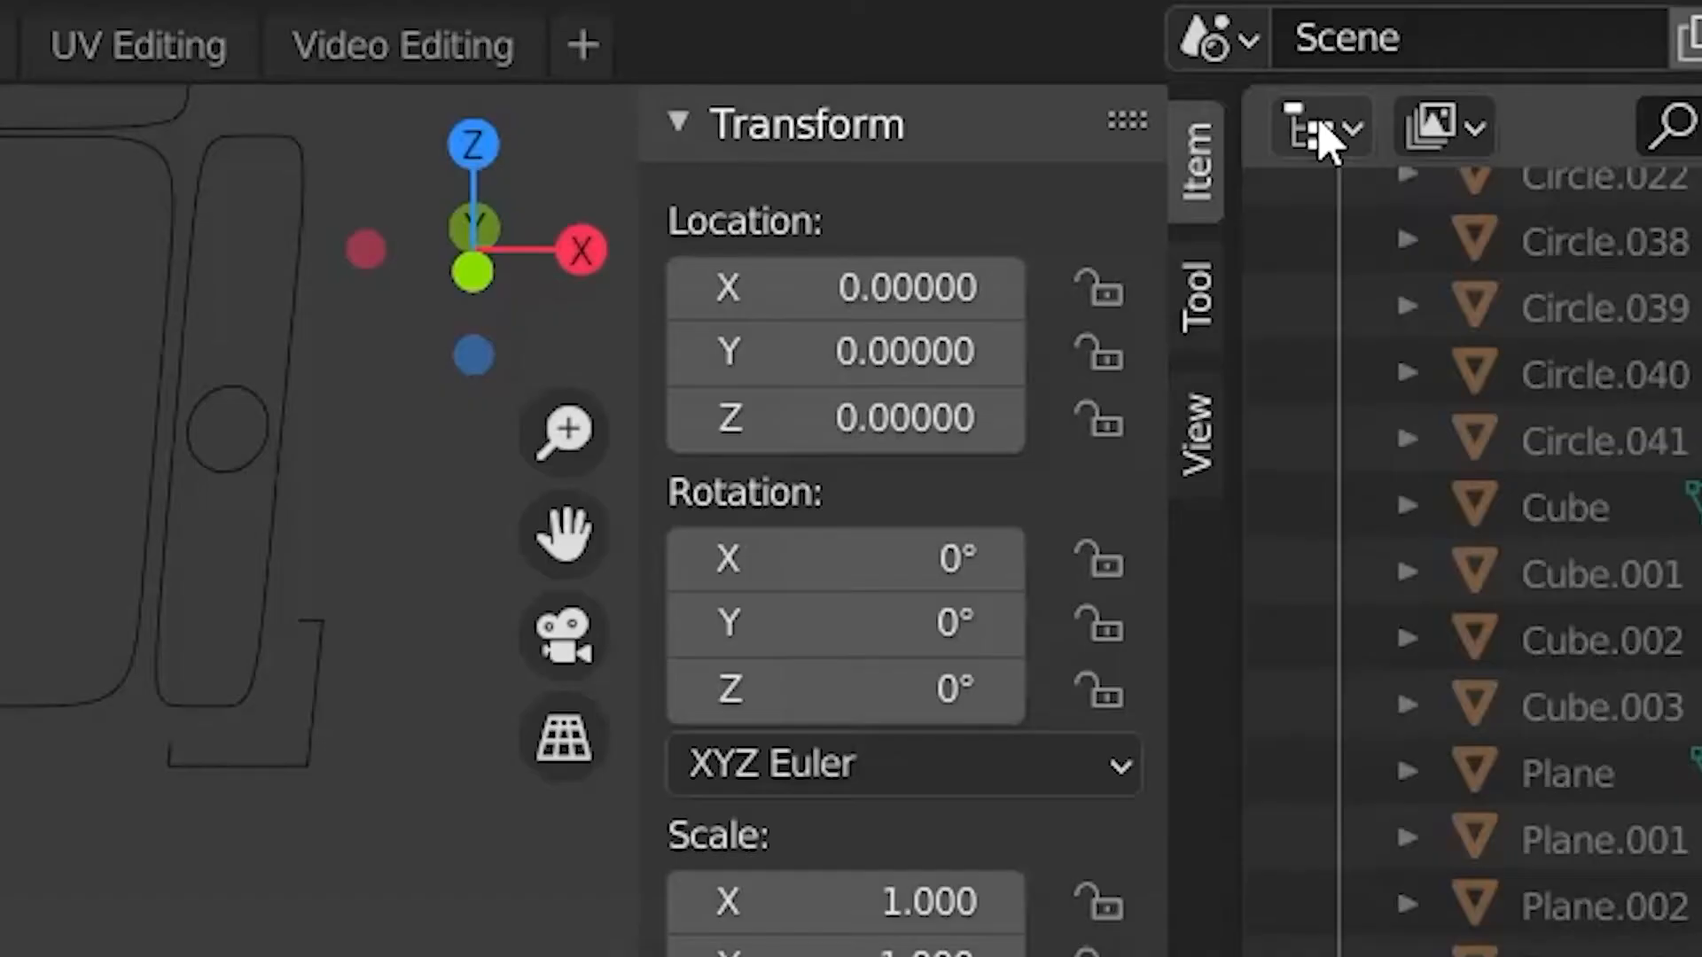
{"action": "left_click", "coordinate": [1315, 67]}
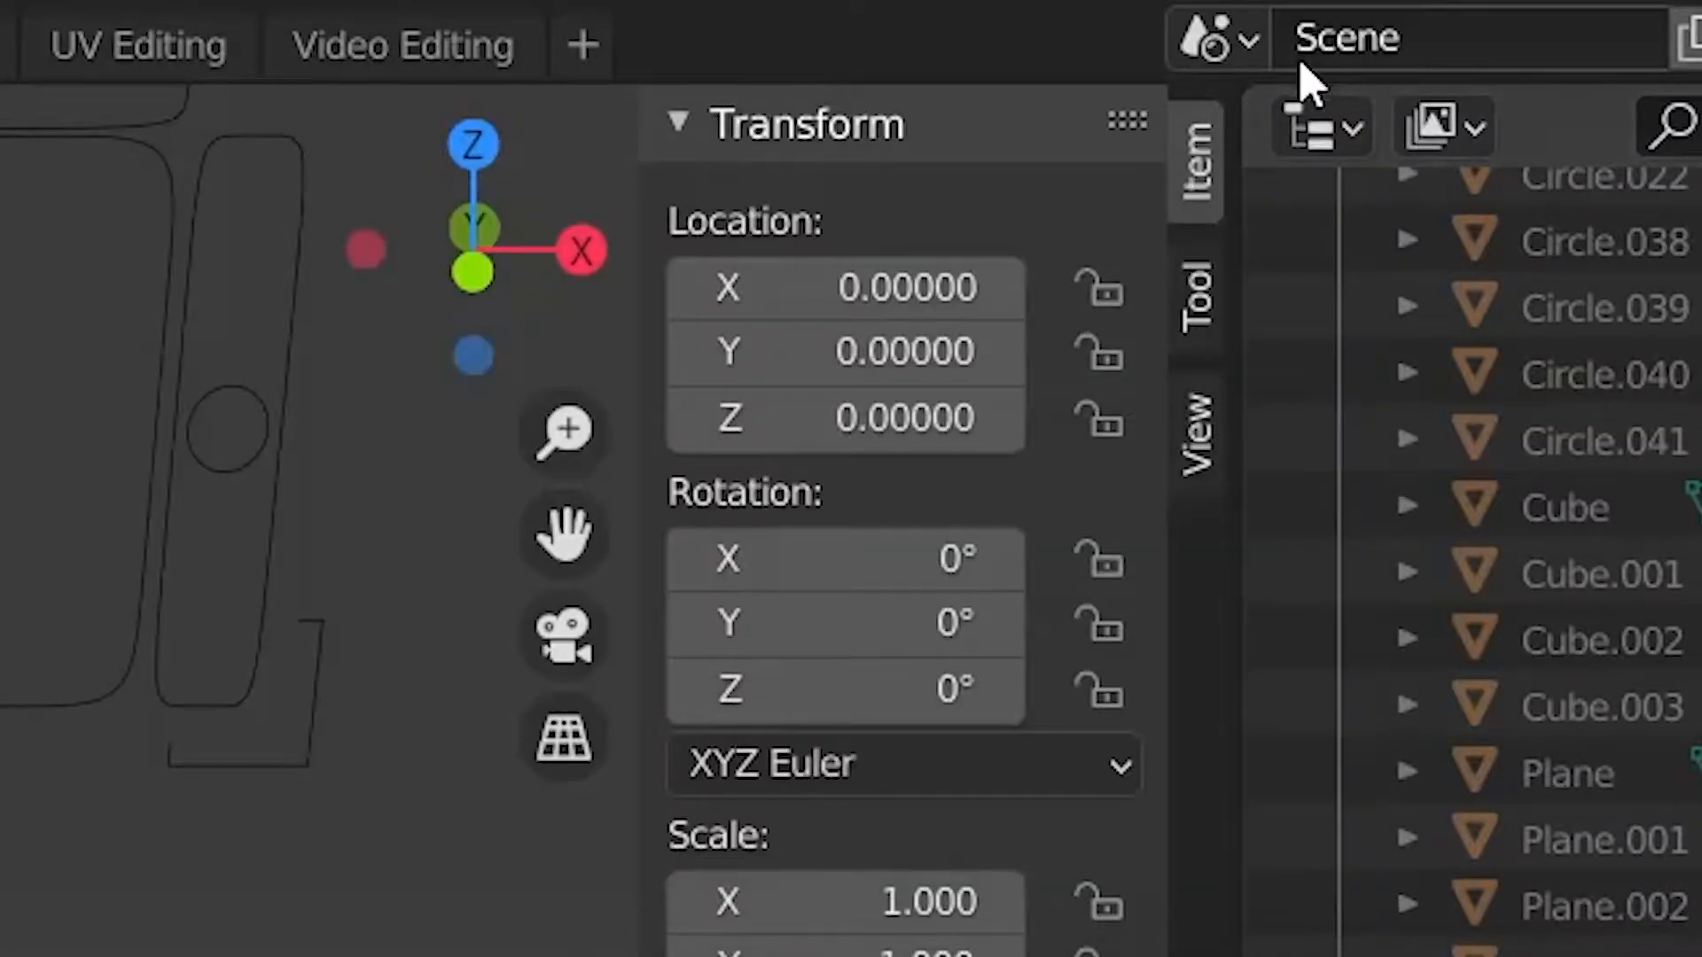
{"action": "left_click", "coordinate": [1318, 133]}
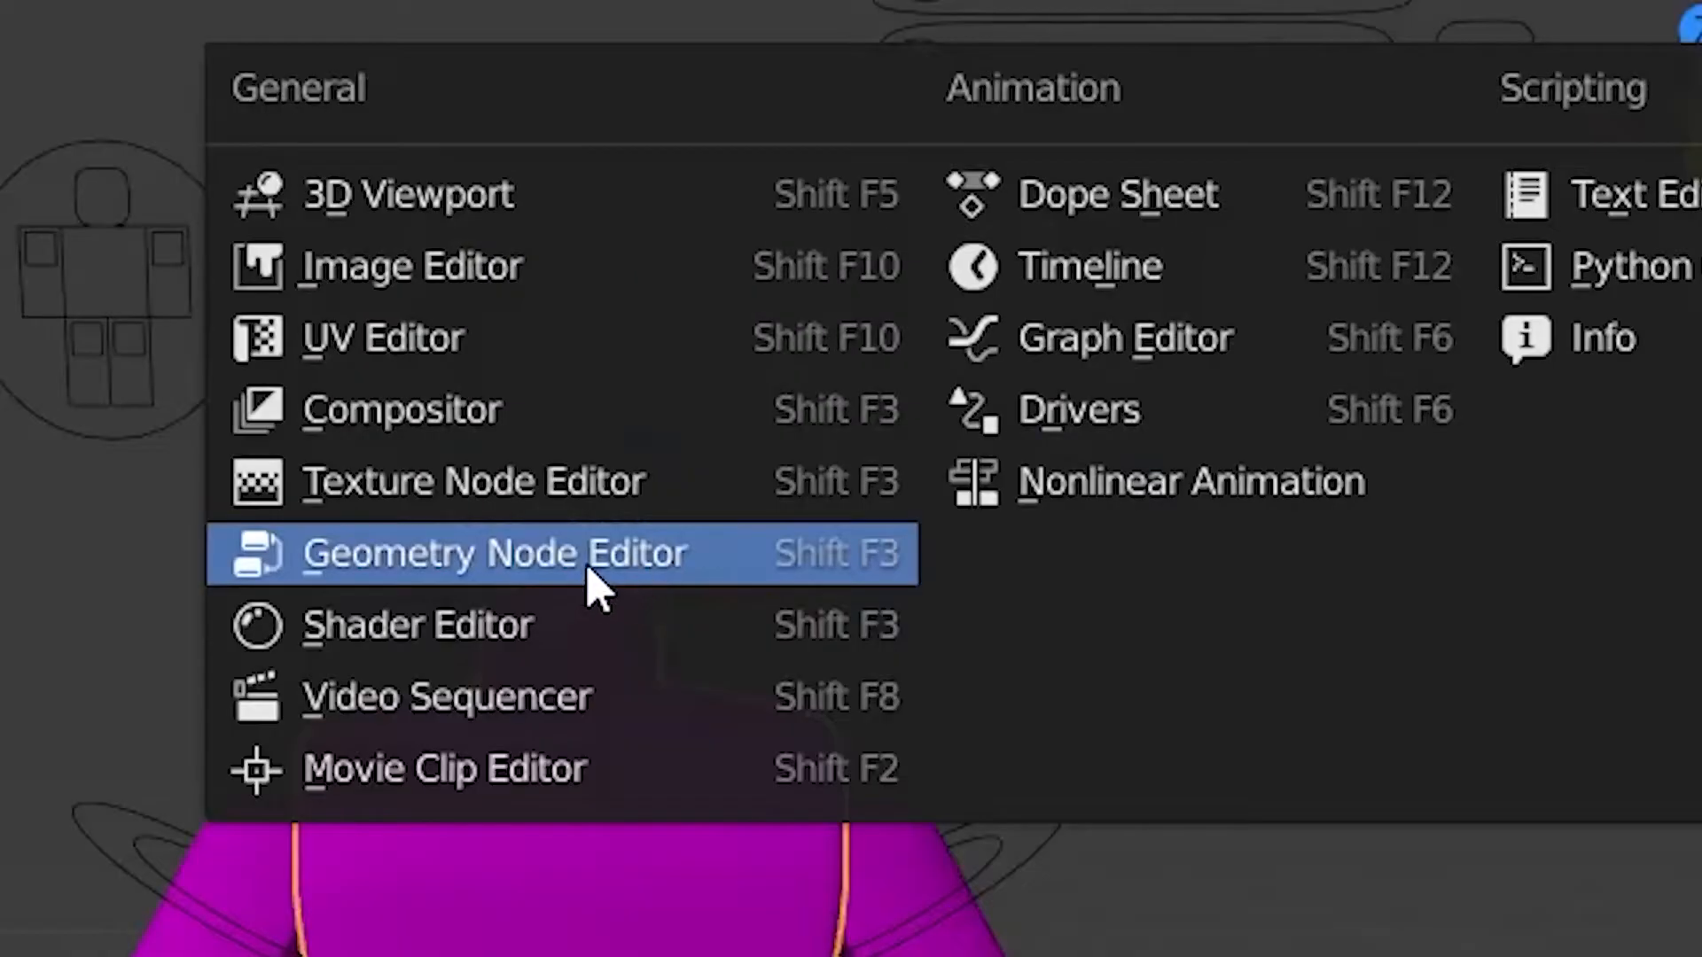
{"action": "left_click", "coordinate": [530, 611]}
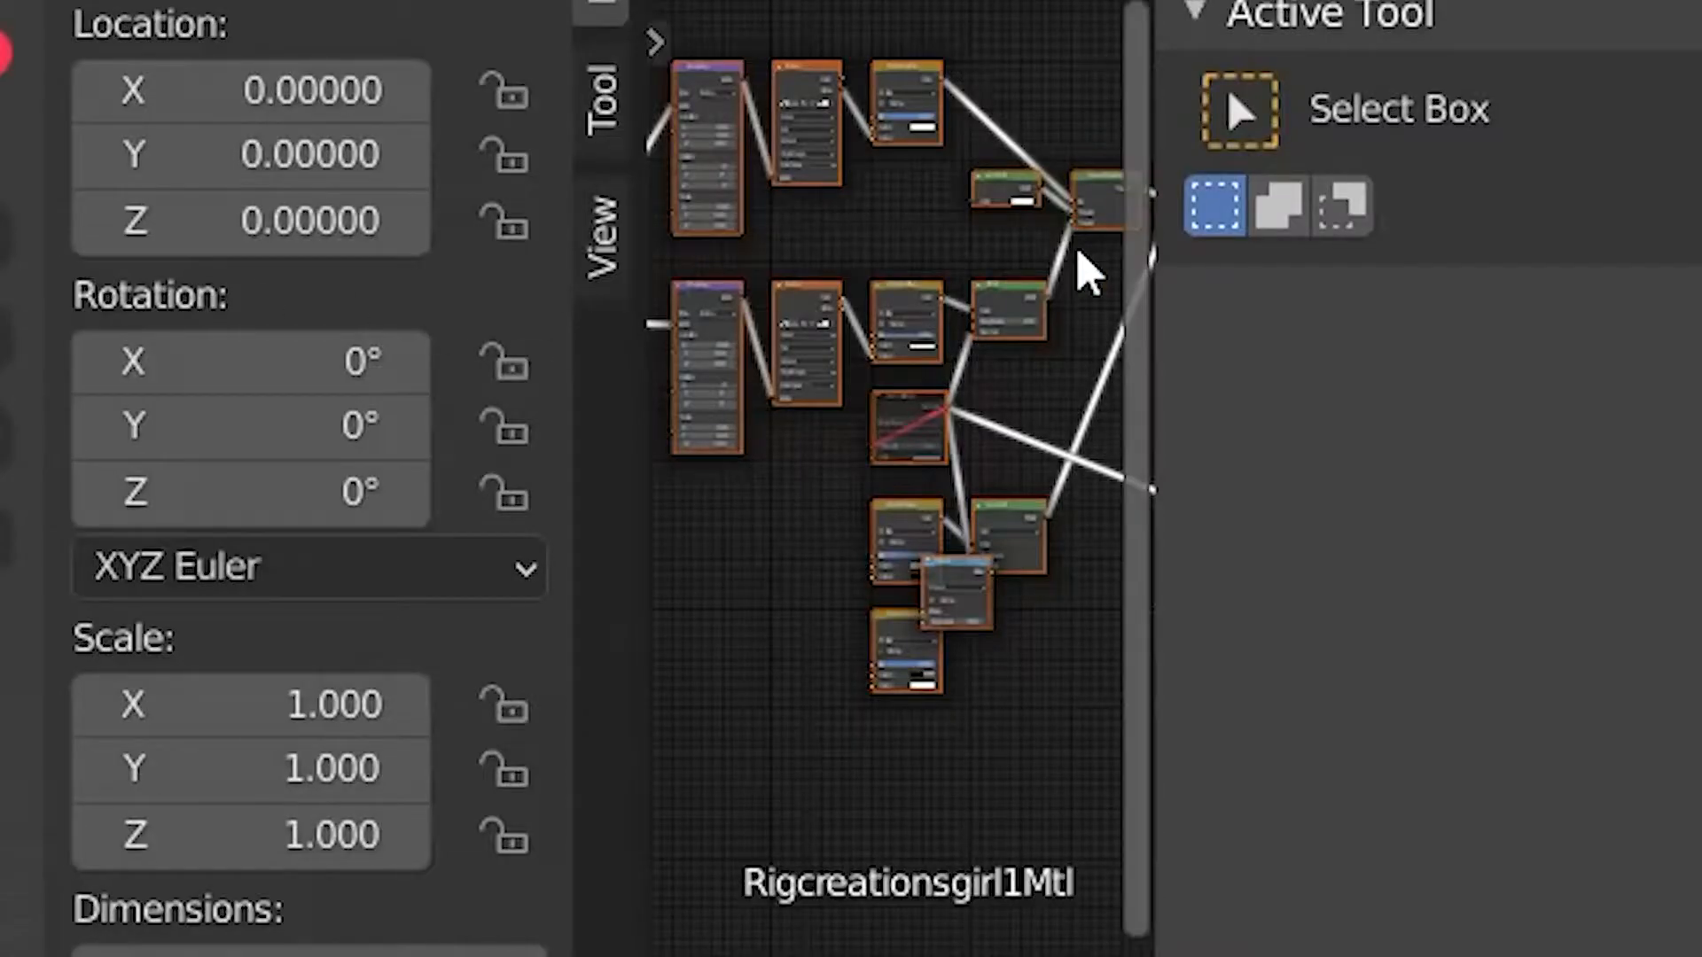
{"action": "scroll", "coordinate": [917, 323], "scroll_direction": "up", "scroll_amount": 8}
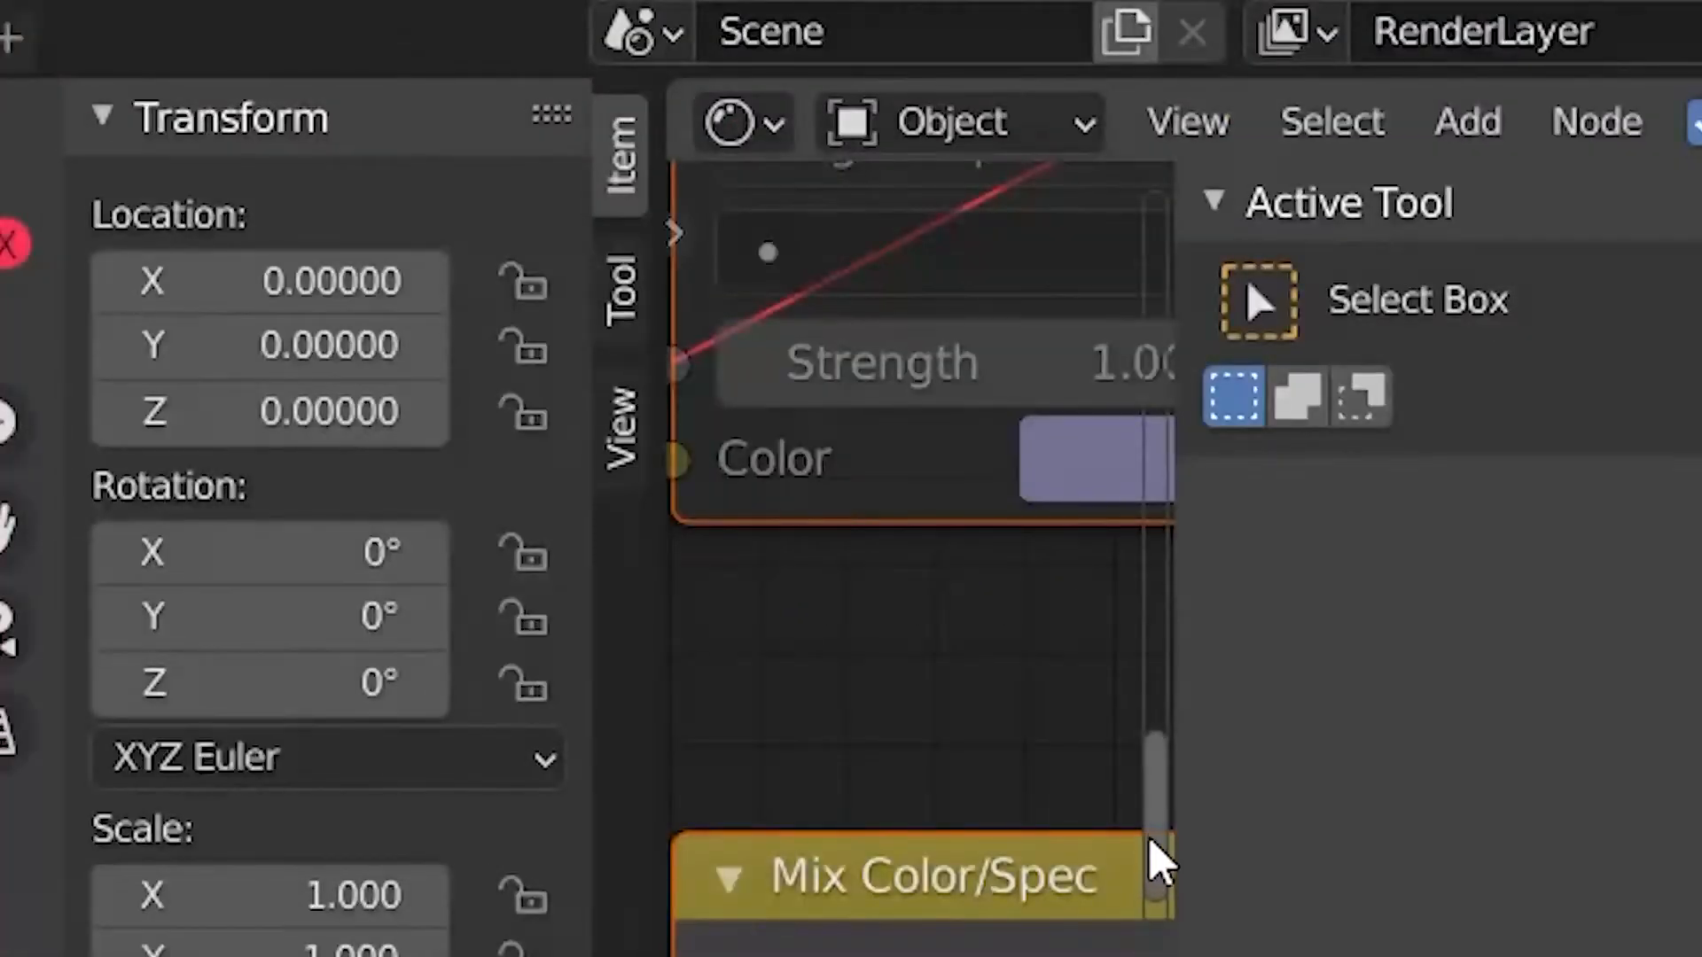
Replace the image in the torso material's Texture node with Caringfox1011Tex.png.
{"action": "left_click_drag", "start_coordinate": [1132, 668], "coordinate": [1099, 525]}
{"action": "left_click_drag", "start_coordinate": [993, 955], "coordinate": [900, 956]}
{"action": "left_click_drag", "start_coordinate": [1152, 753], "coordinate": [971, 477]}
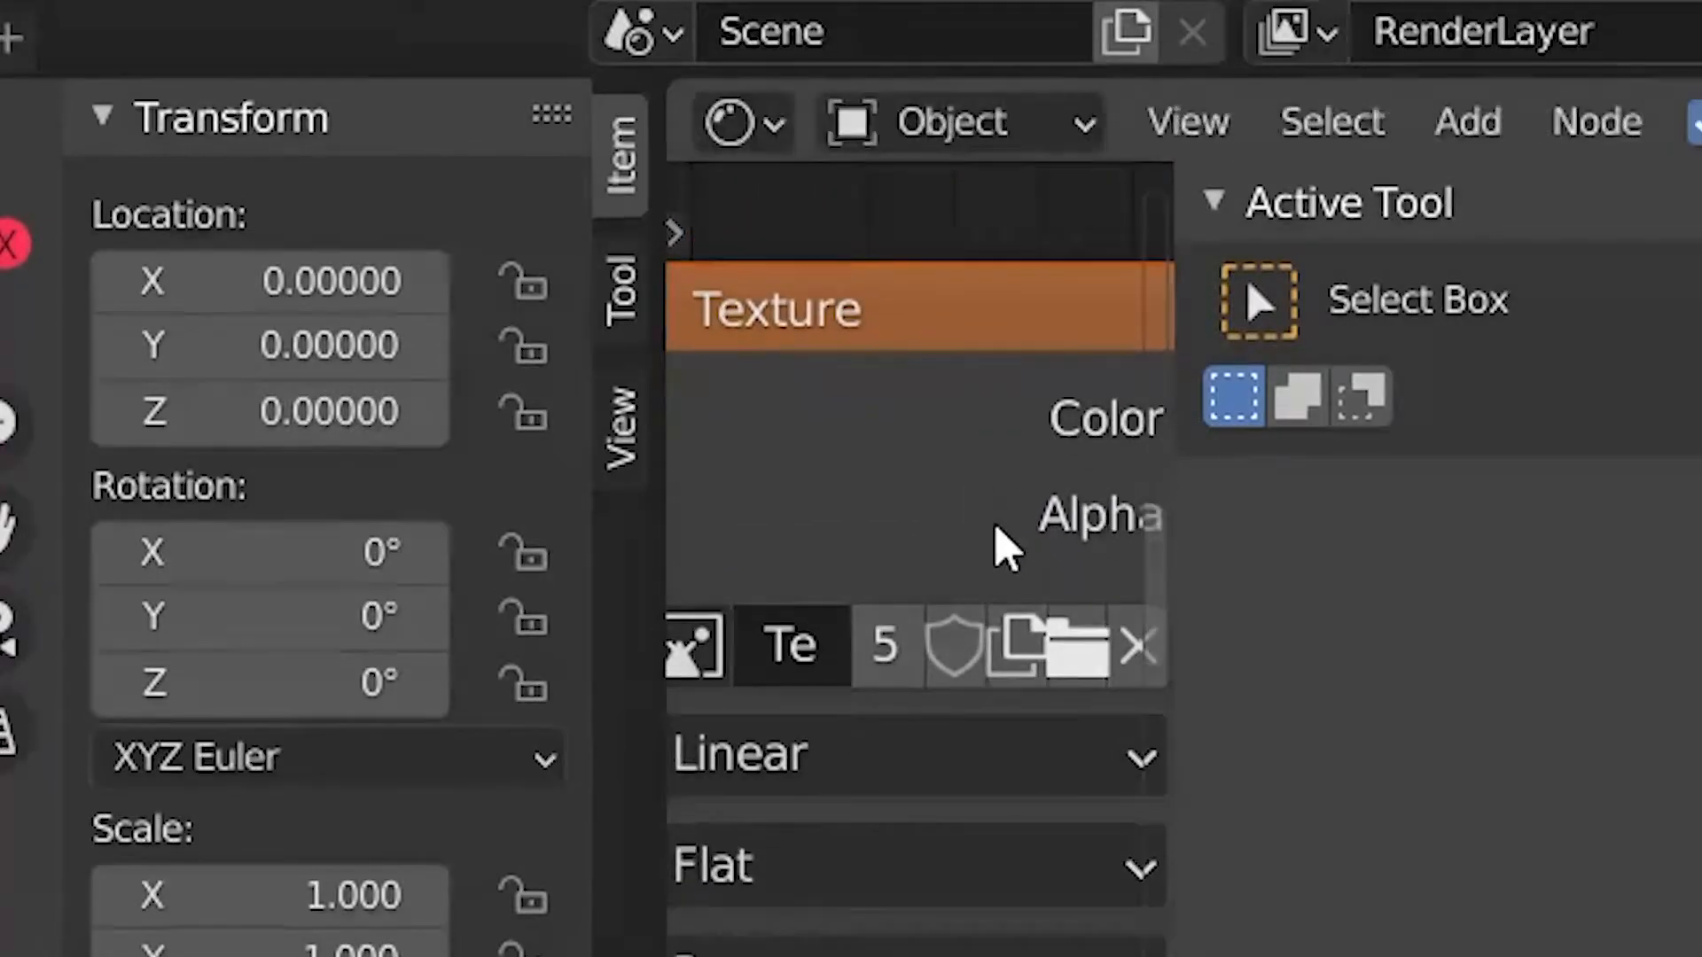
{"action": "left_click", "coordinate": [1426, 242]}
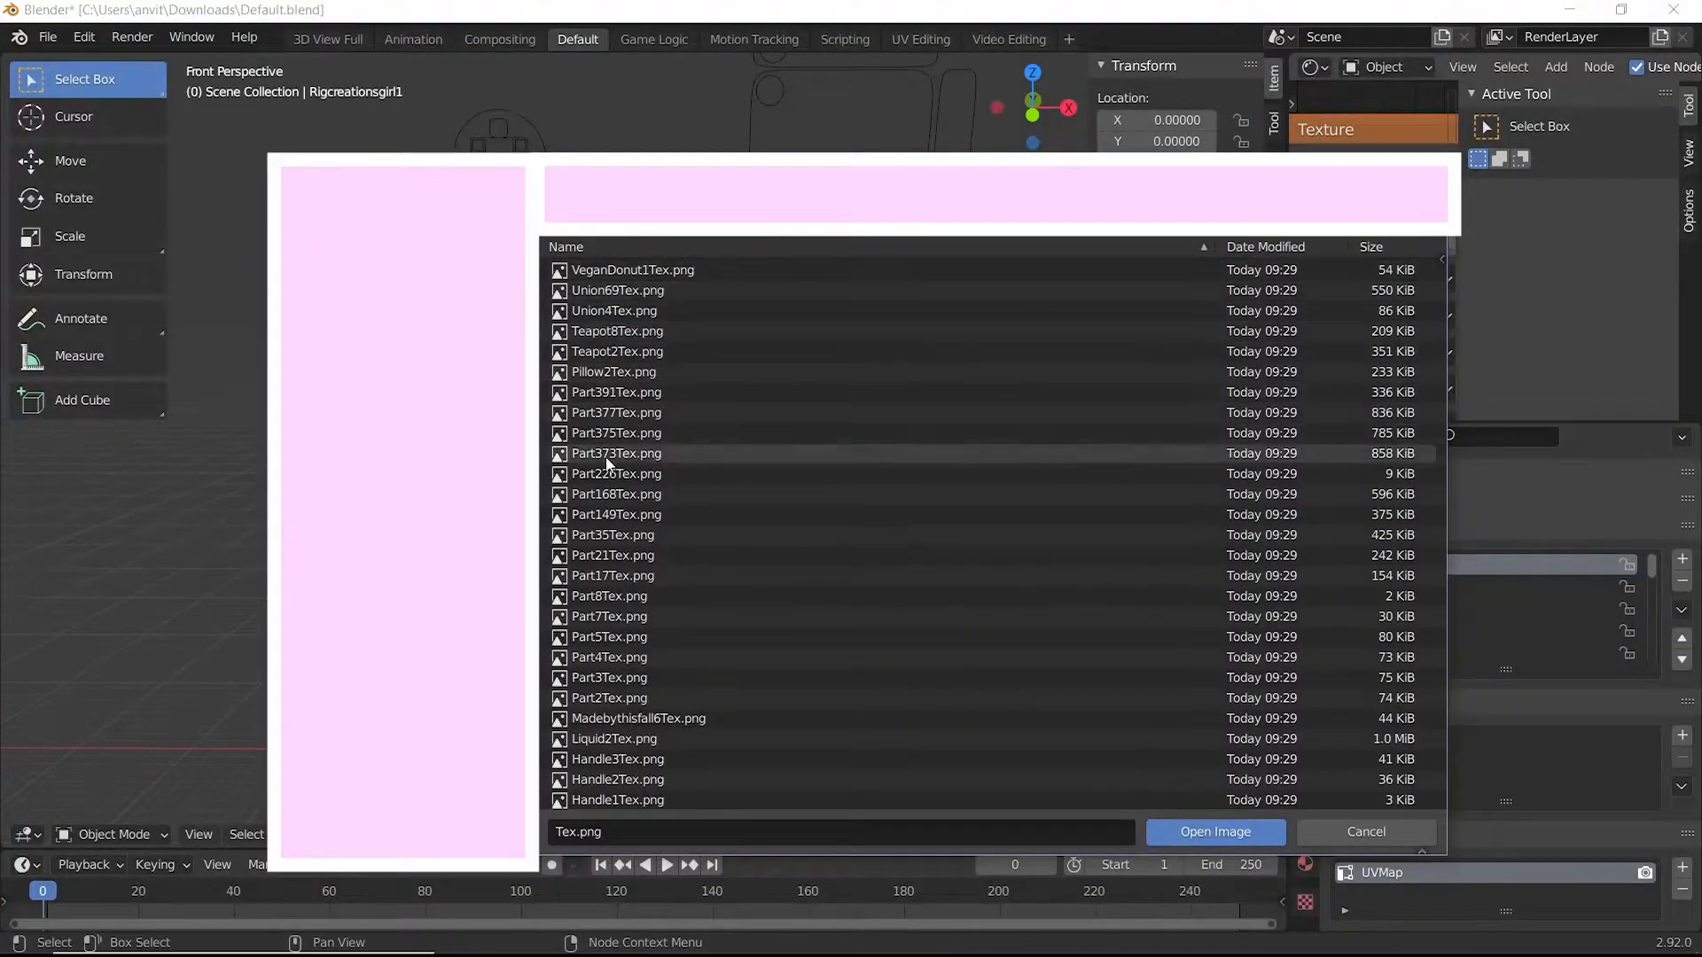
{"action": "scroll", "coordinate": [618, 569], "scroll_direction": "down", "scroll_amount": 1}
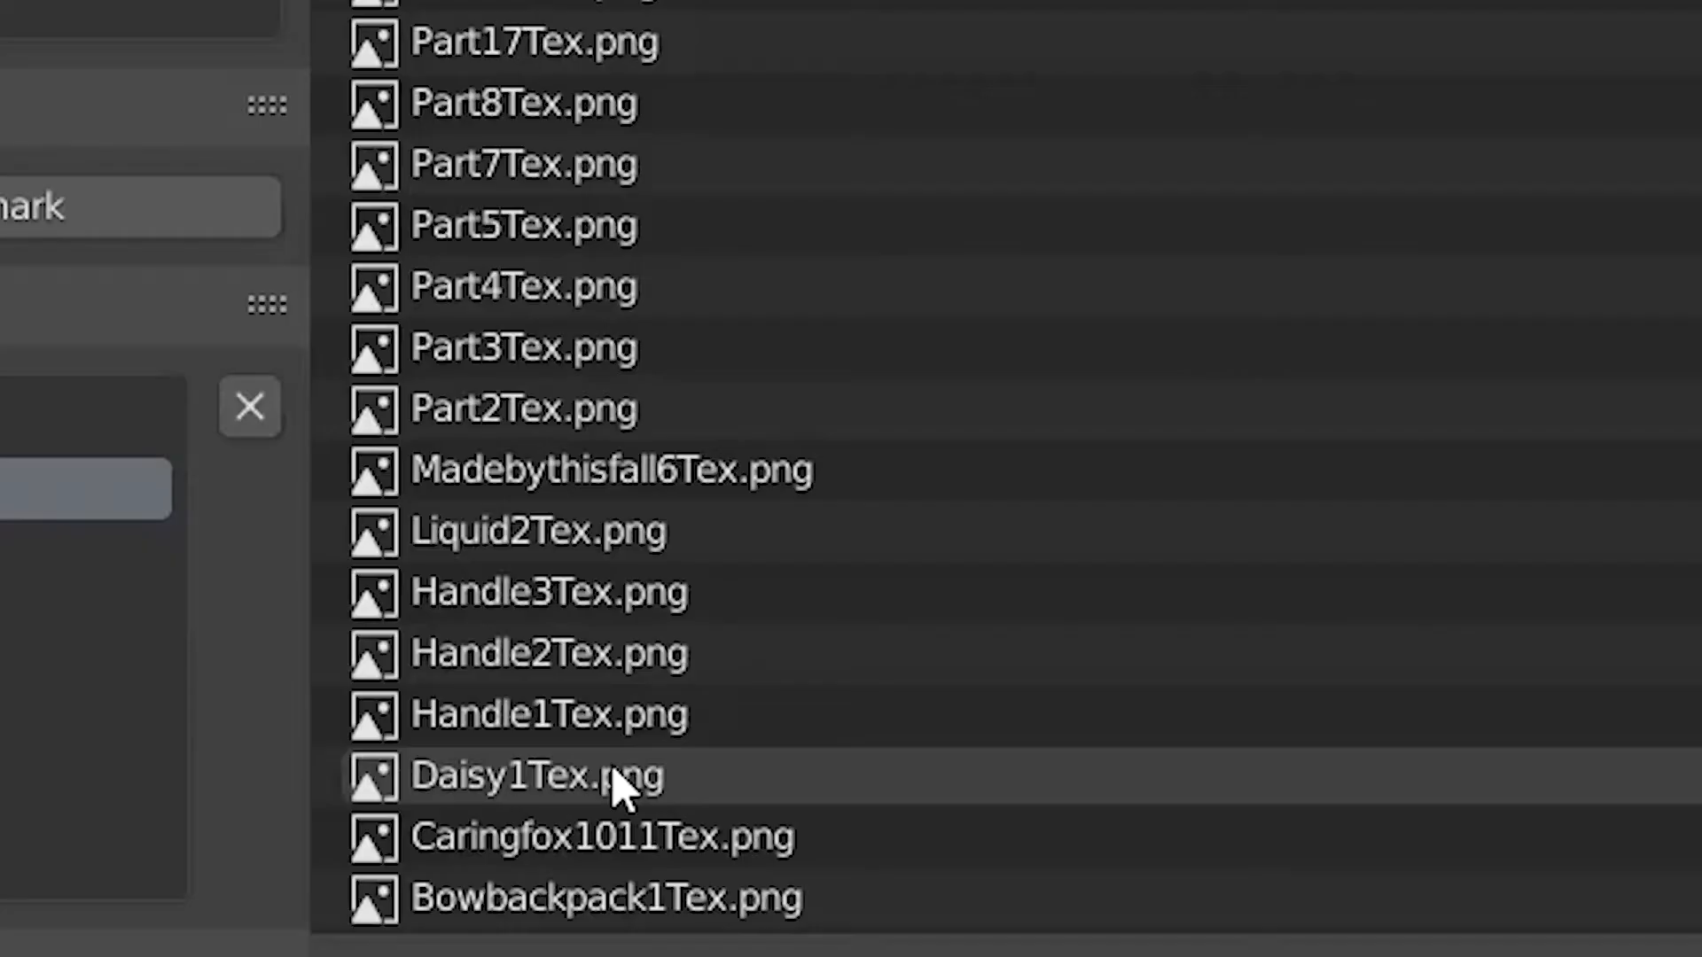
{"action": "scroll", "coordinate": [640, 755], "scroll_direction": "up", "scroll_amount": 1}
{"action": "scroll", "coordinate": [640, 755], "scroll_direction": "down", "scroll_amount": 1}
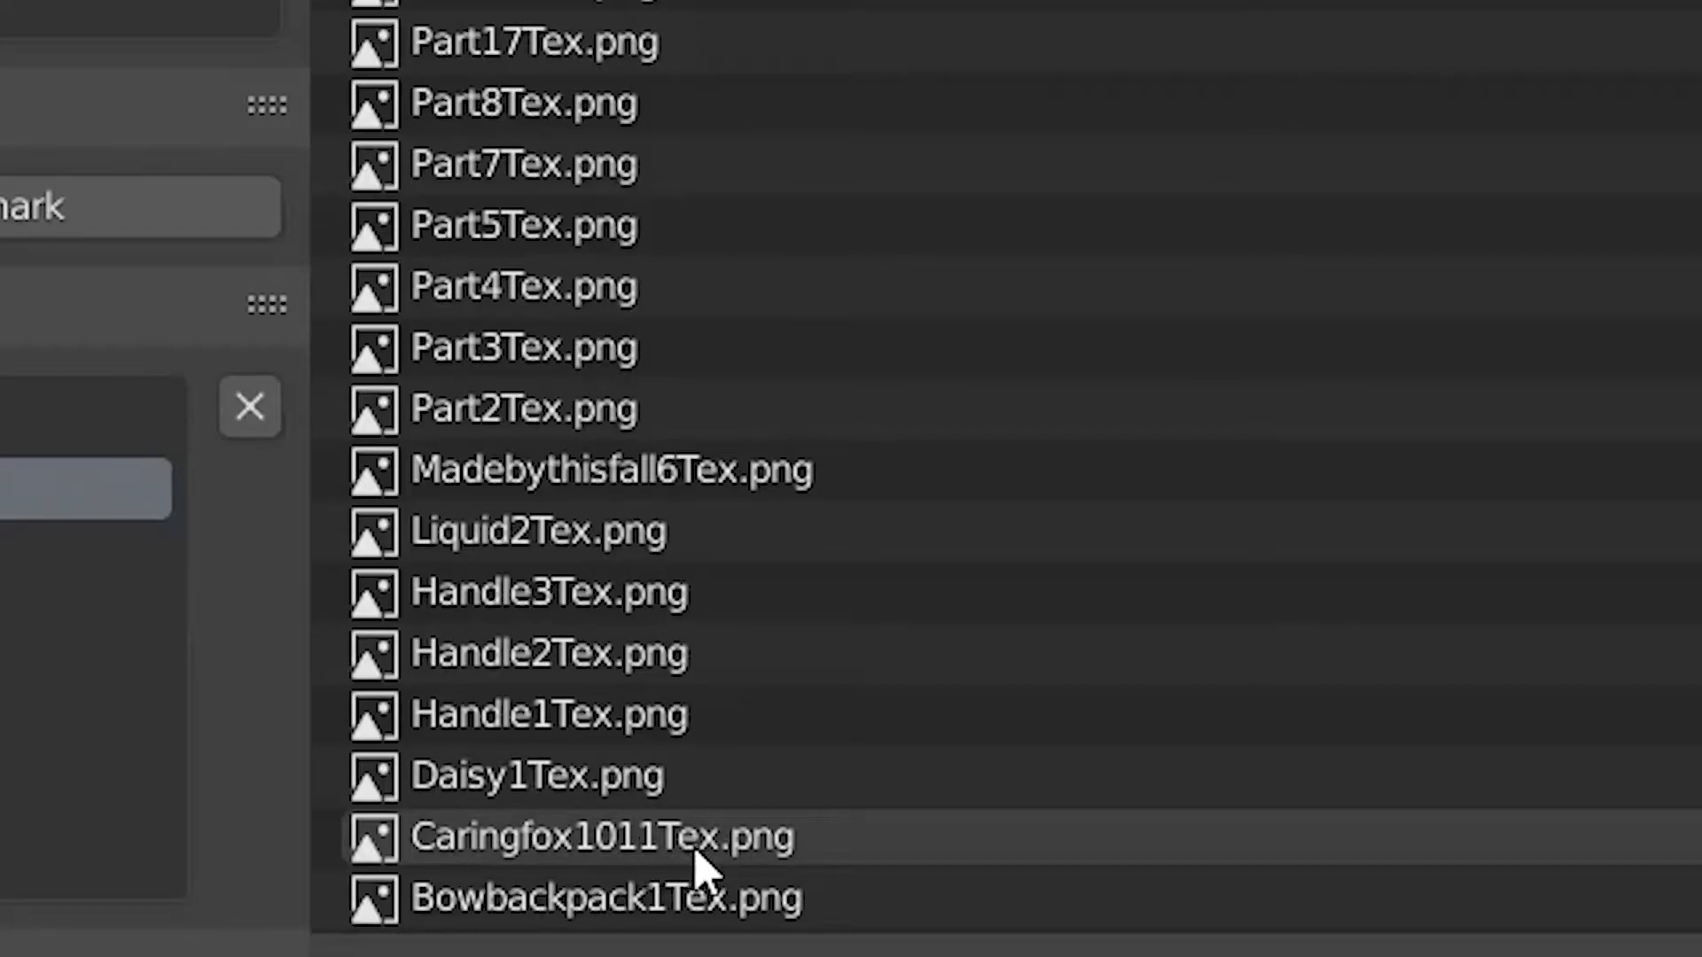
{"action": "left_click", "coordinate": [722, 847]}
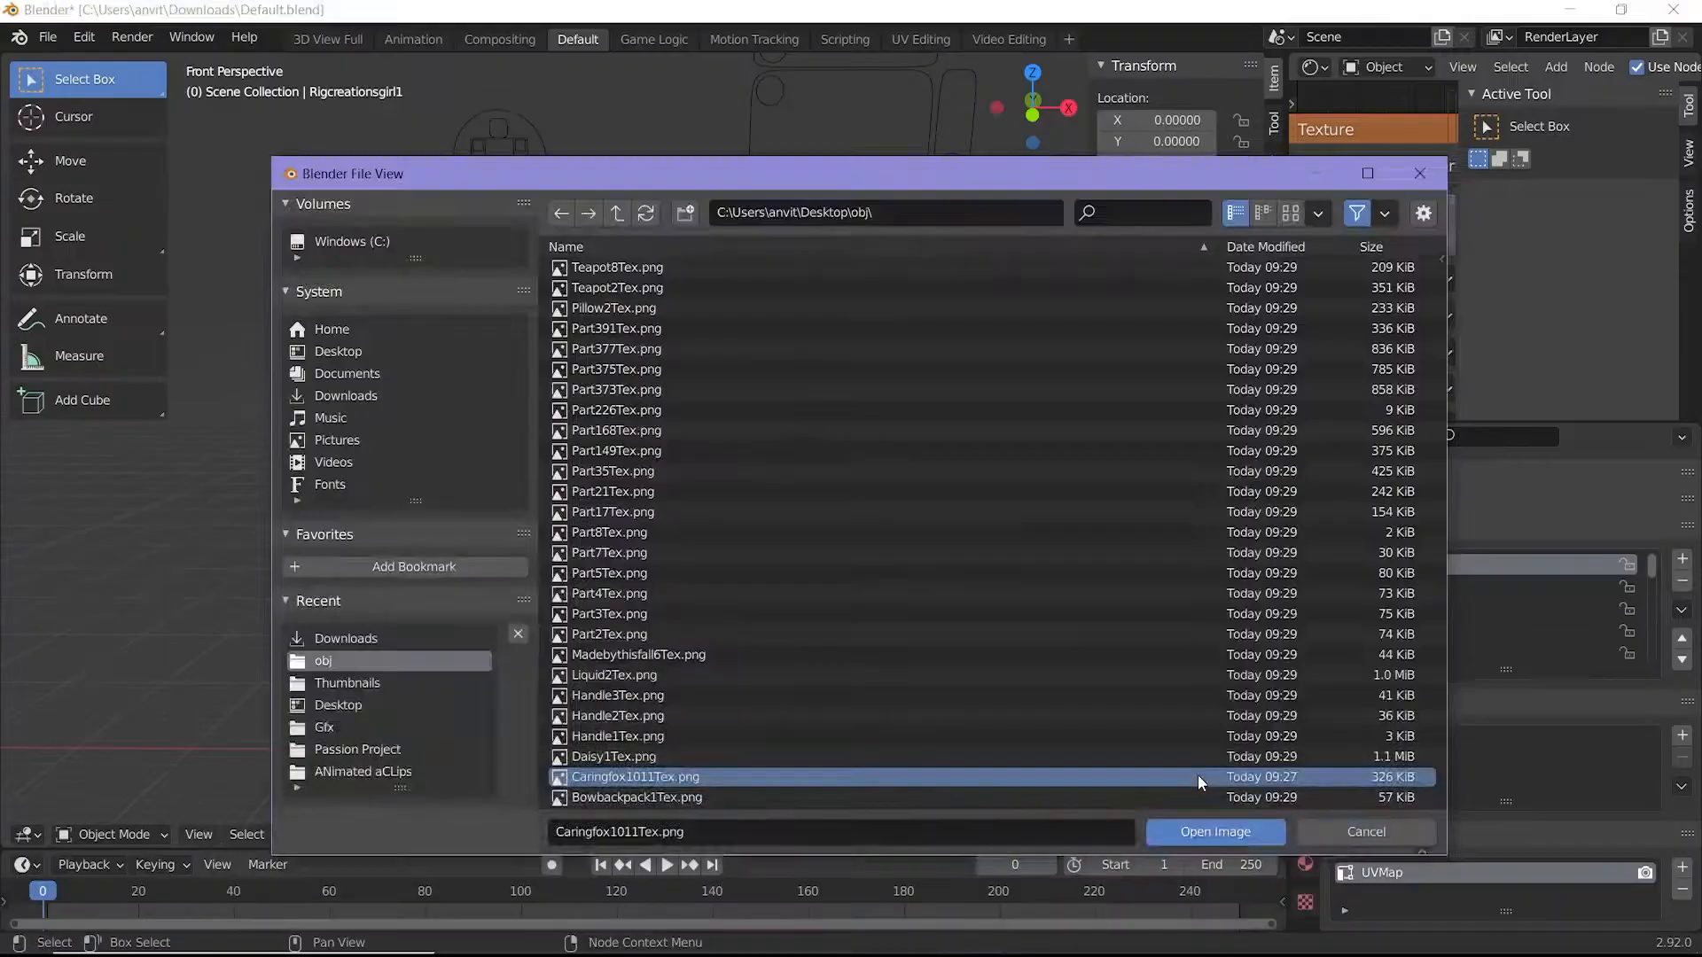
{"action": "left_click", "coordinate": [1216, 831]}
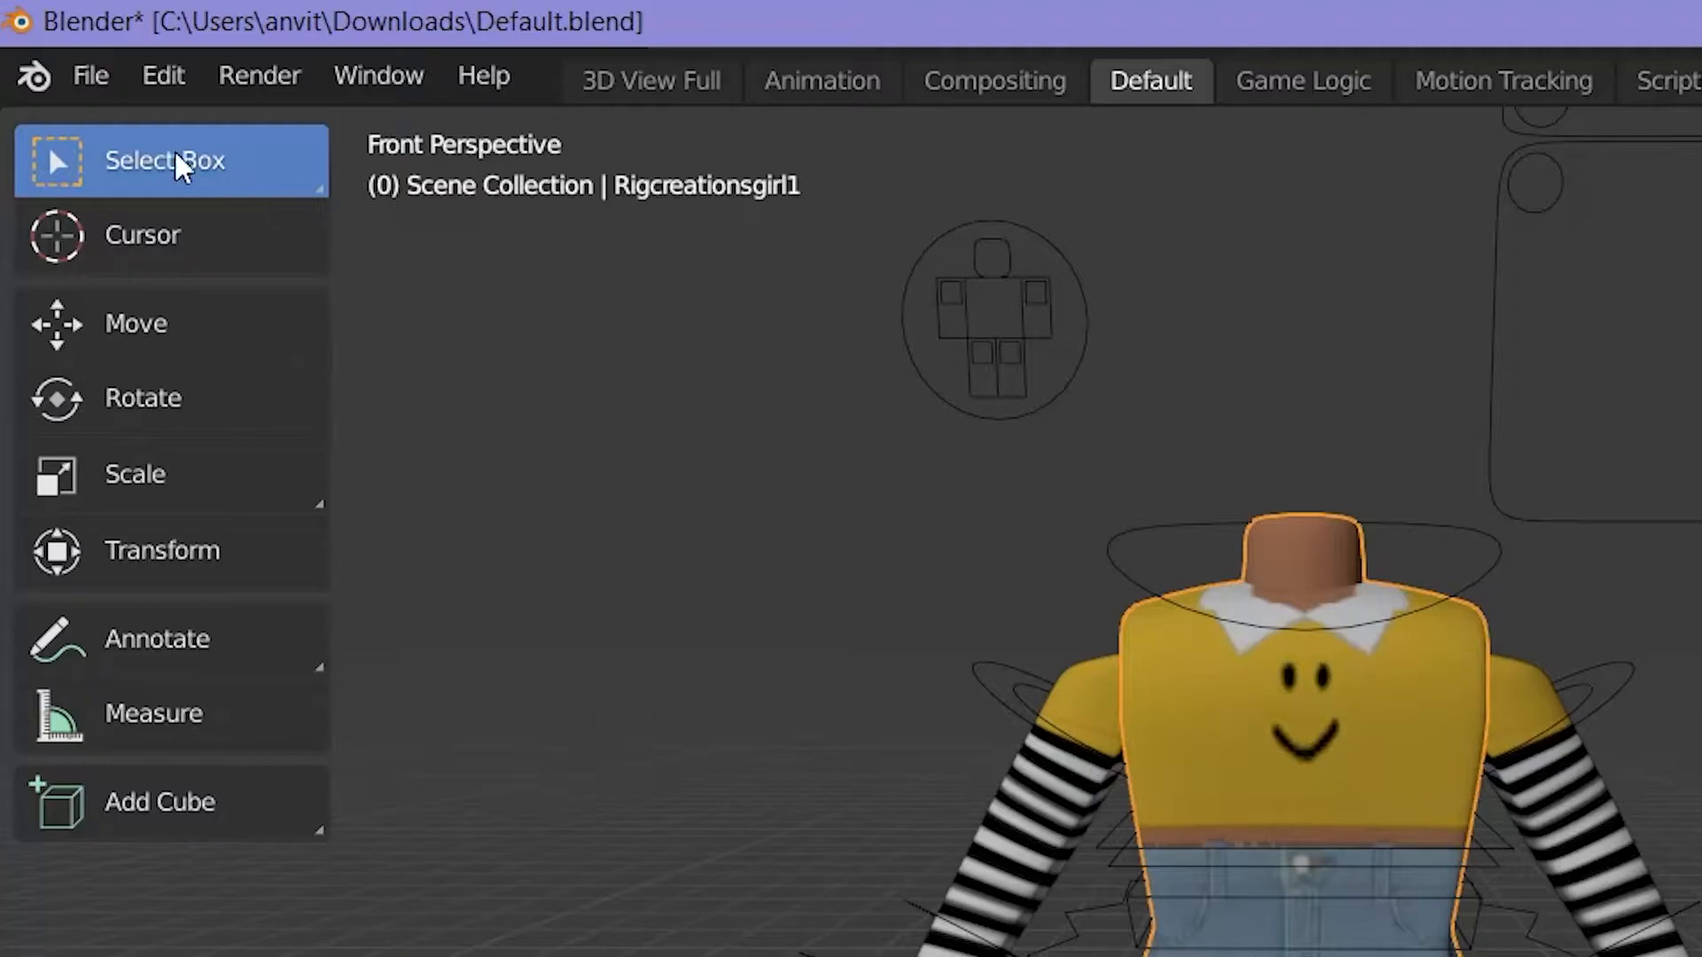
Import the exported Roblox character as a Wavefront OBJ with Split by Group enabled in the geometry options.
{"action": "left_click", "coordinate": [88, 76]}
{"action": "mouse_move", "coordinate": [190, 672]}
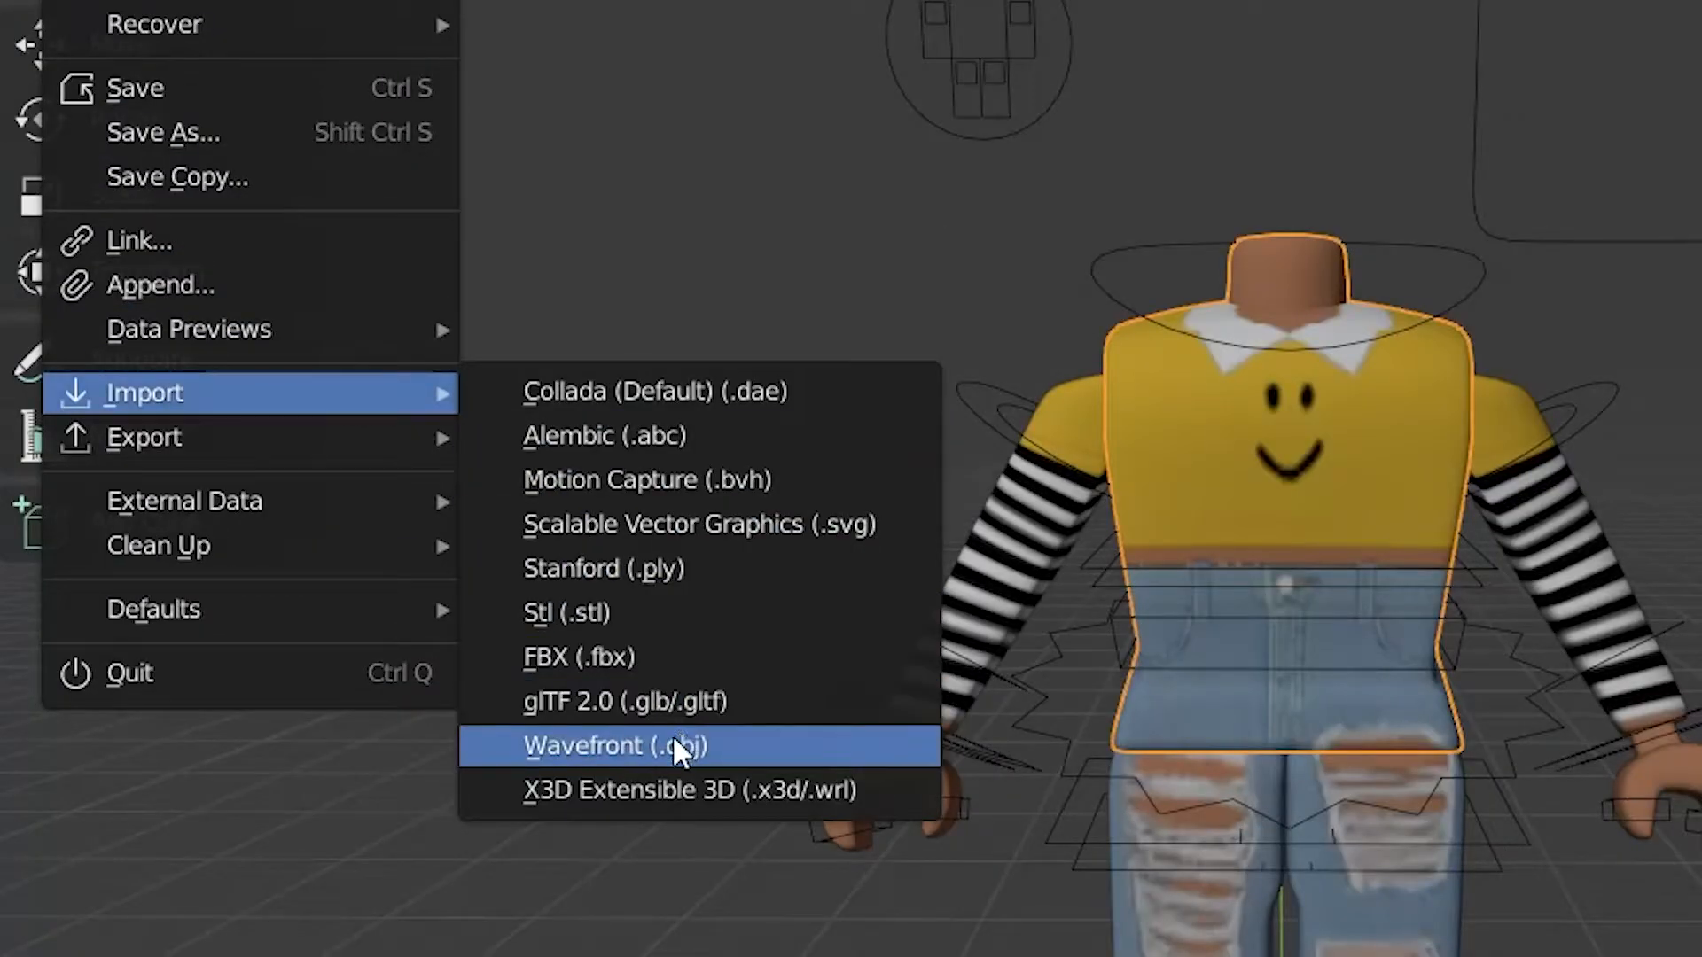
{"action": "left_click", "coordinate": [676, 747]}
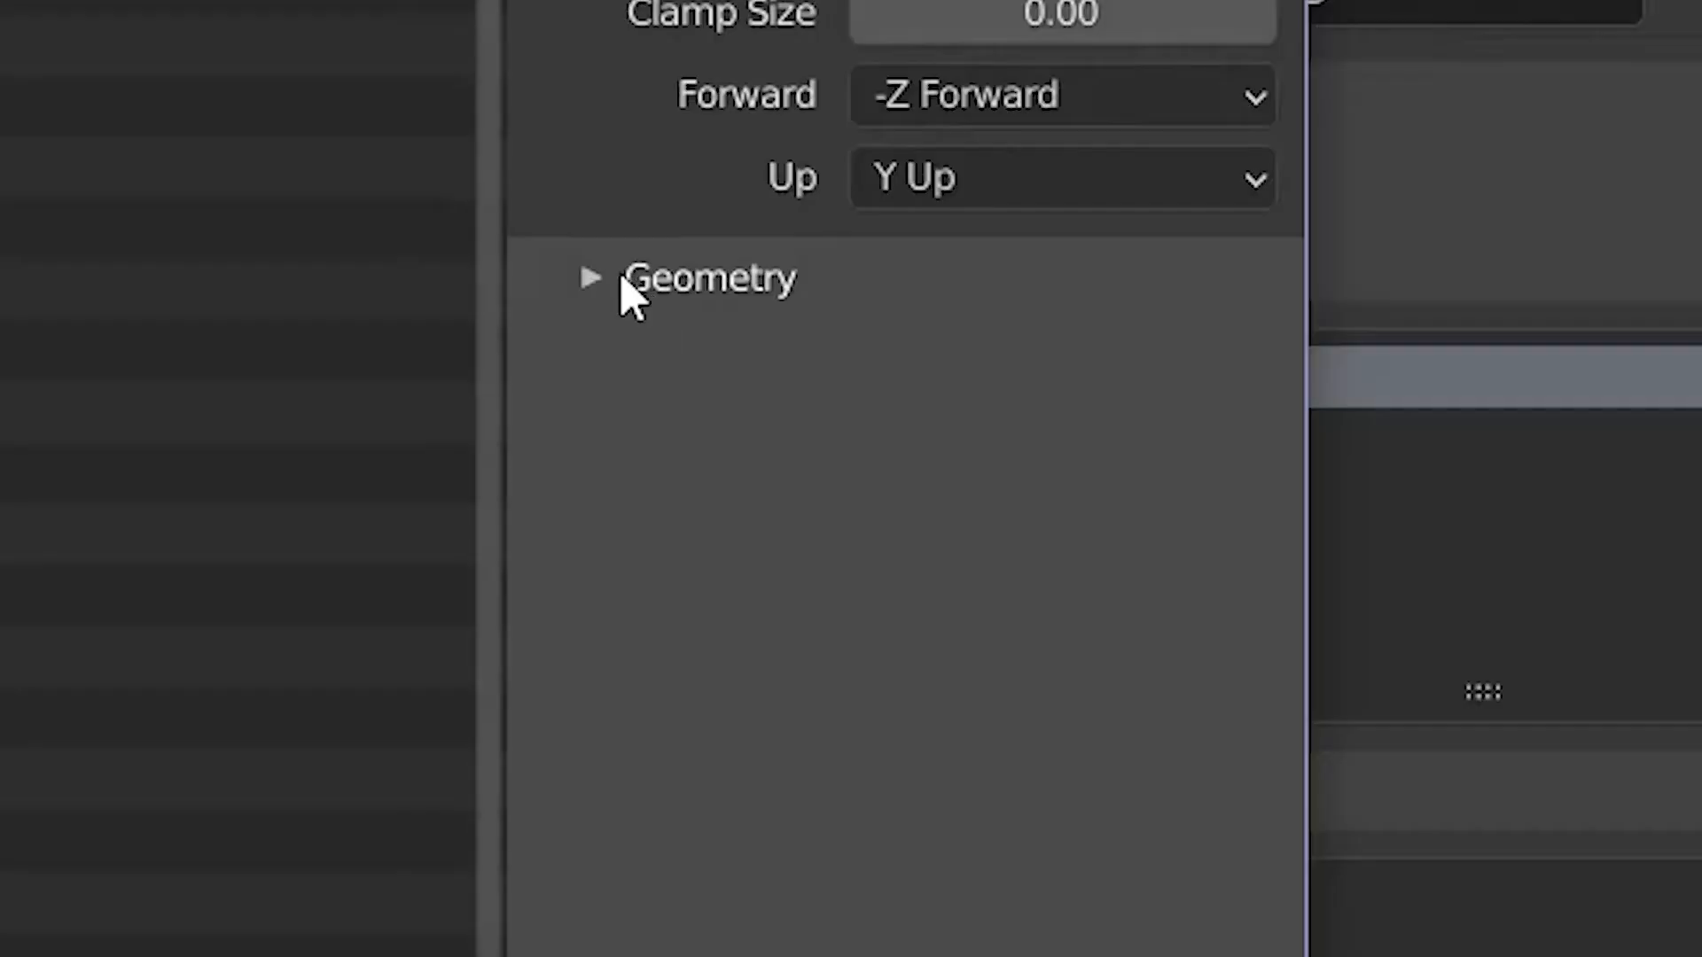
{"action": "left_click", "coordinate": [591, 279]}
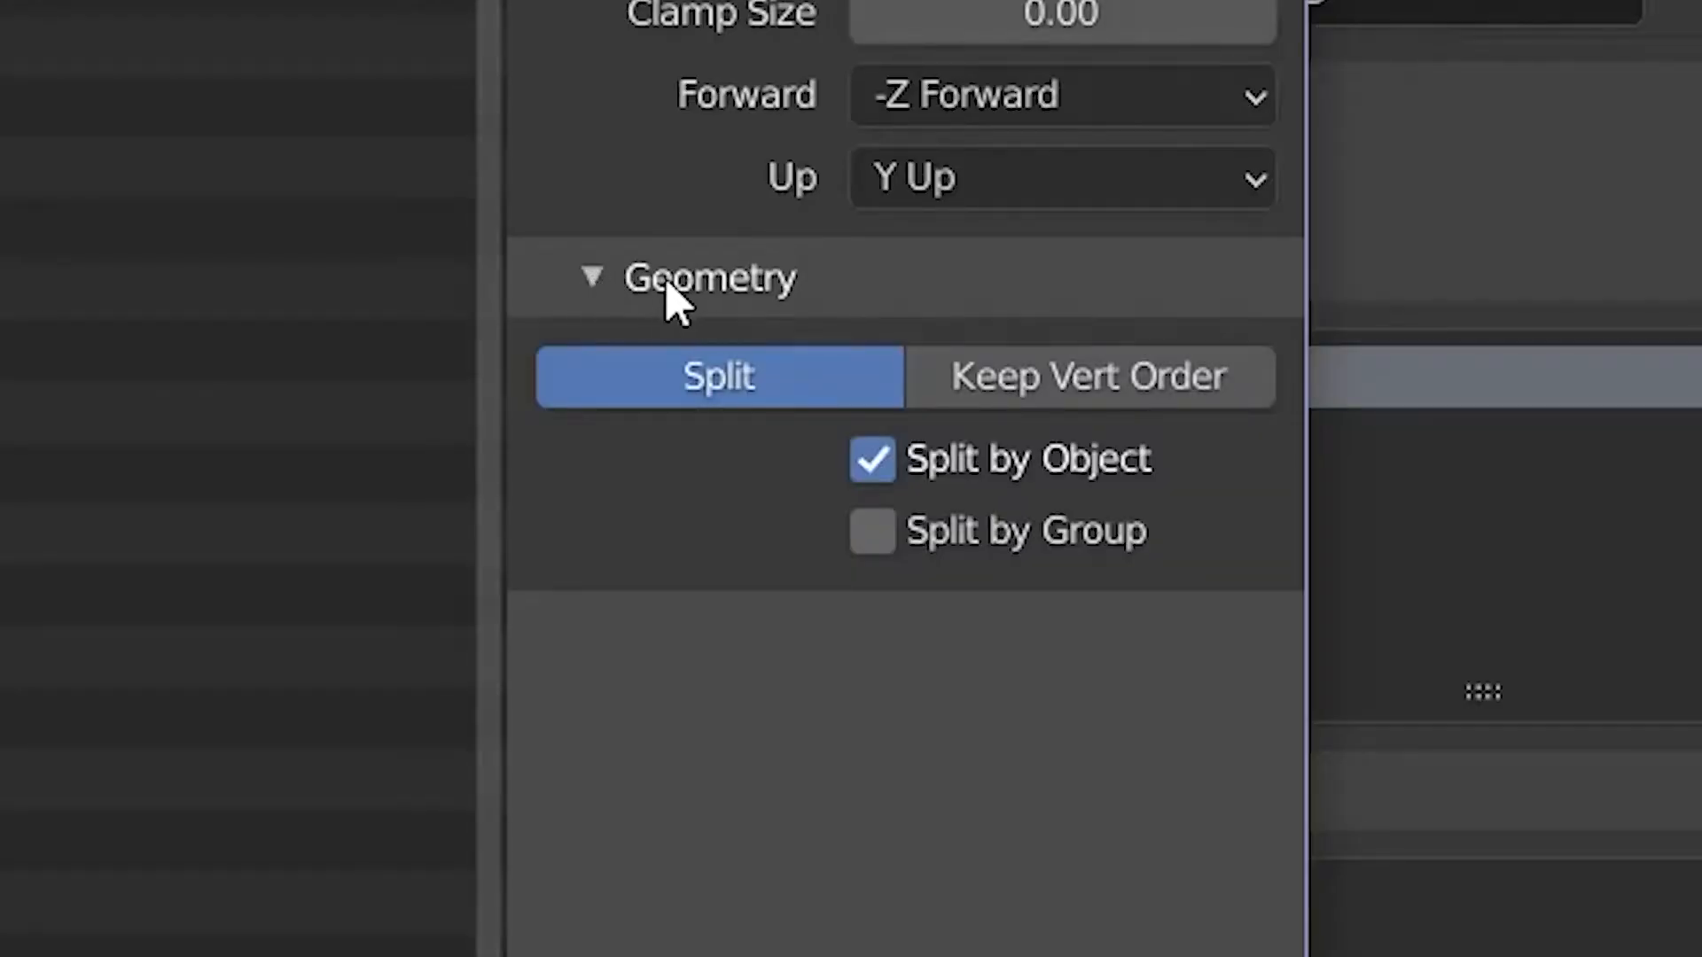
{"action": "left_click", "coordinate": [882, 536]}
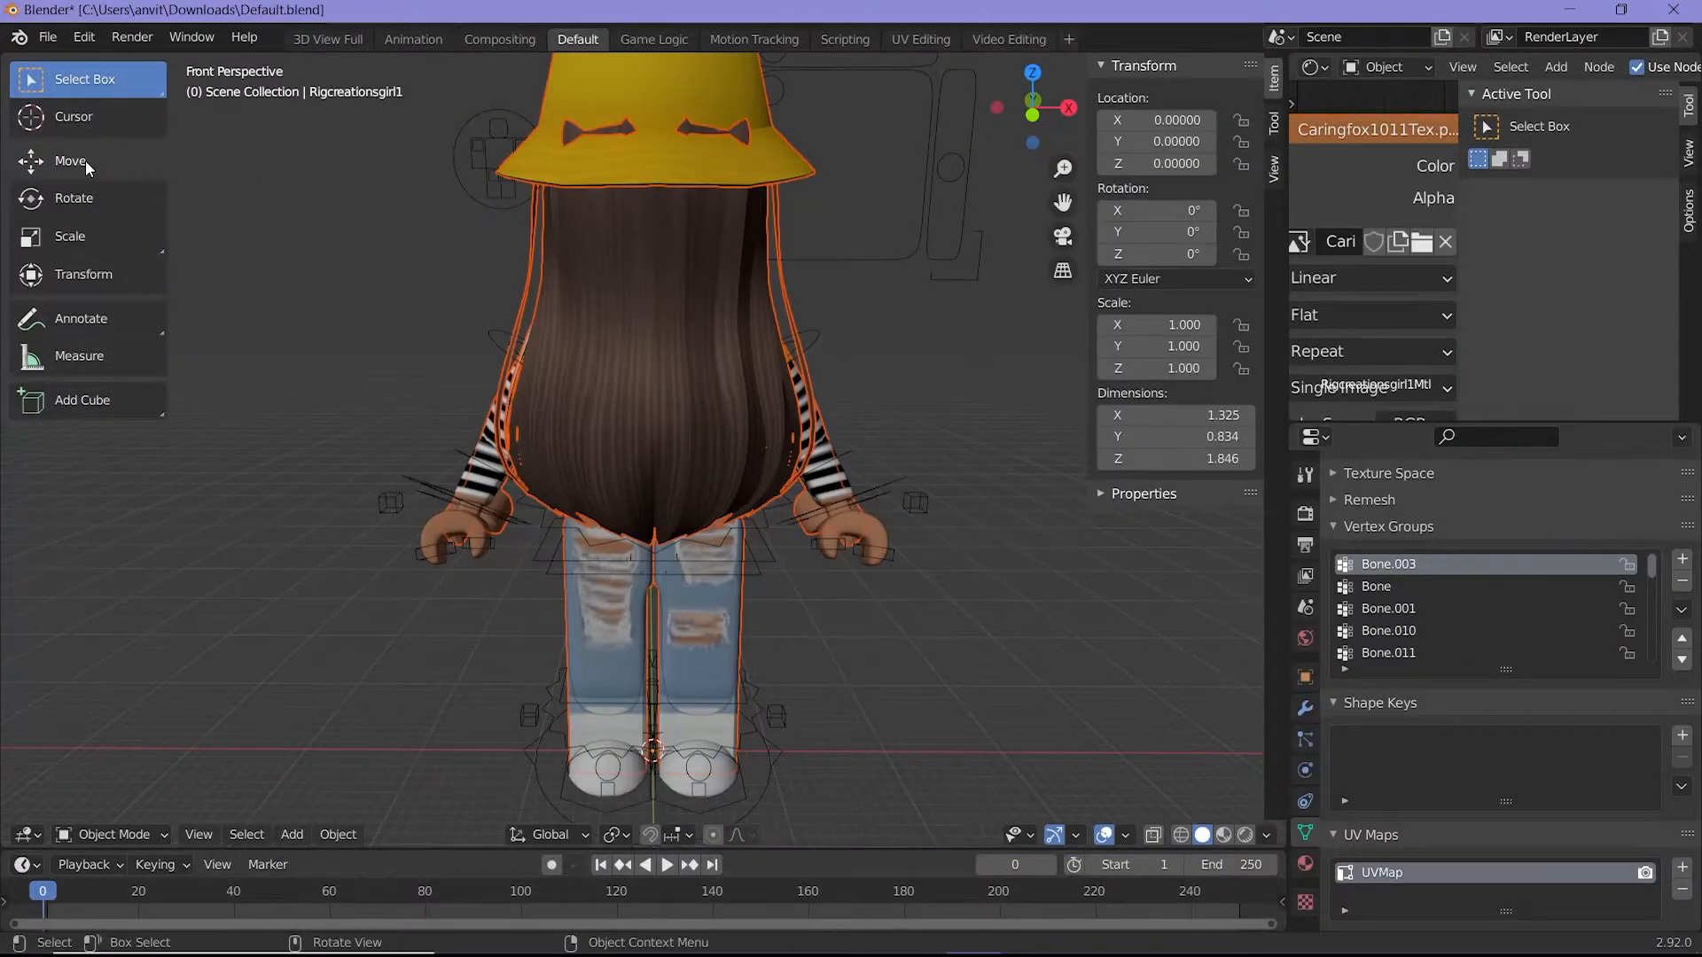
Move the imported character along X to about -3.83 so it stands beside the rig, and view its front.
{"action": "left_click", "coordinate": [68, 161]}
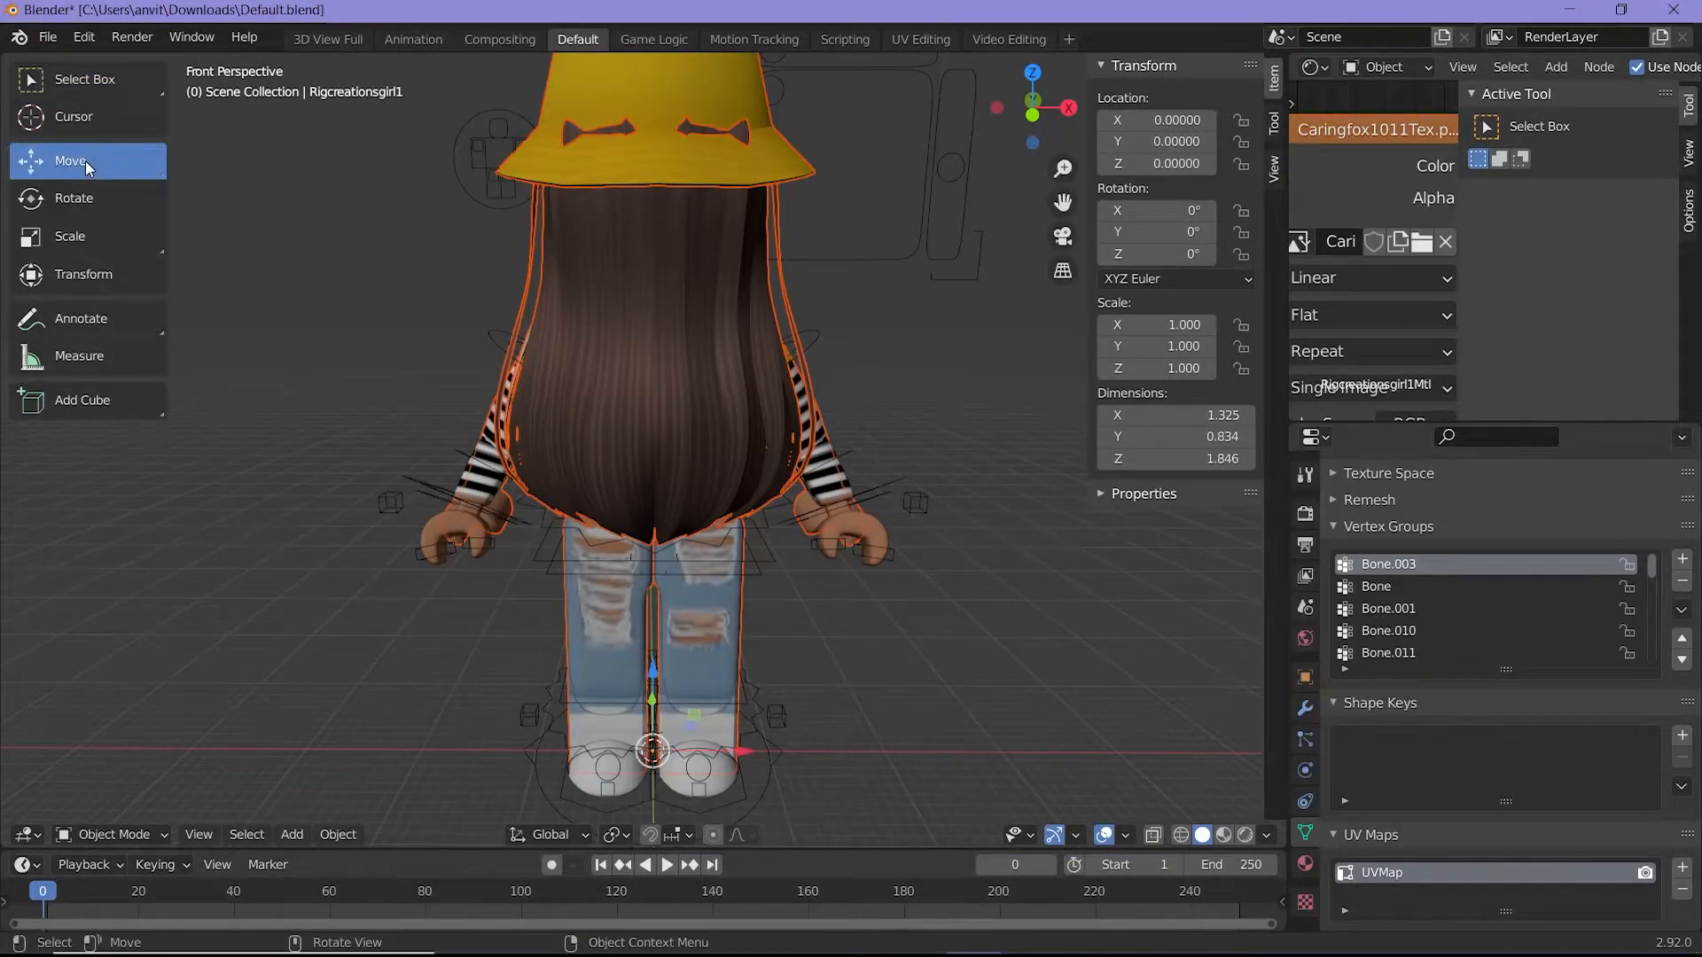
{"action": "left_click_drag", "start_coordinate": [727, 753], "coordinate": [316, 557]}
{"action": "key", "text": "shift+grave"}
{"action": "key", "text": "w"}
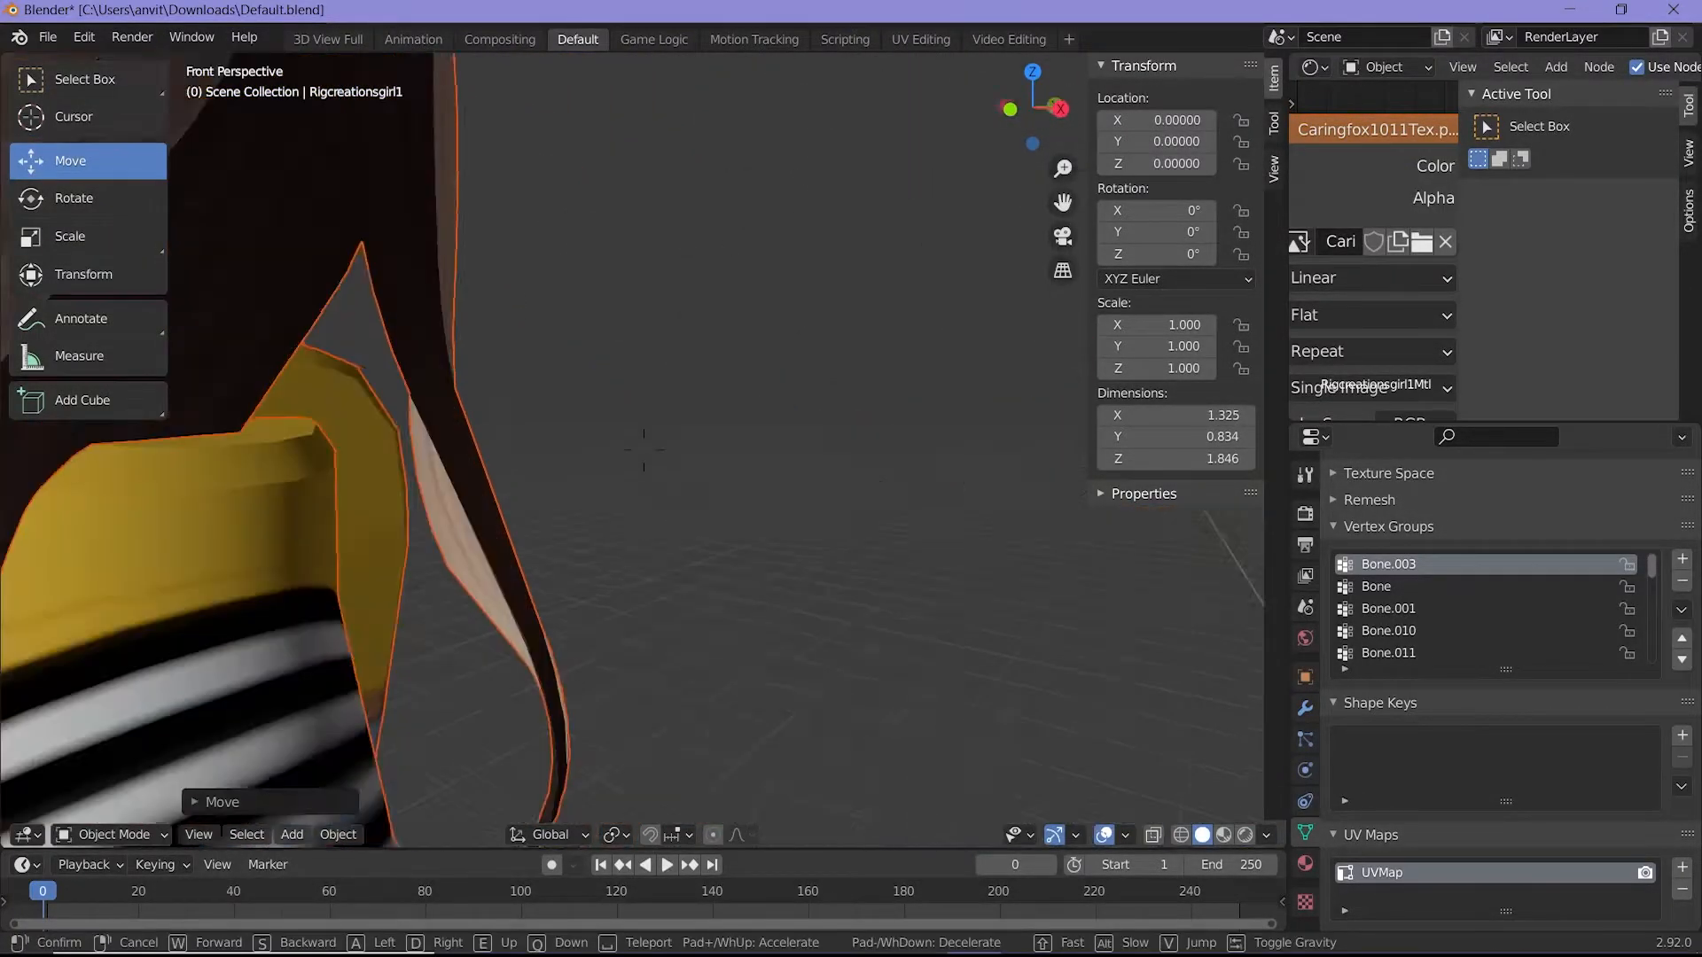
{"action": "key", "text": "s"}
{"action": "key", "text": "d"}
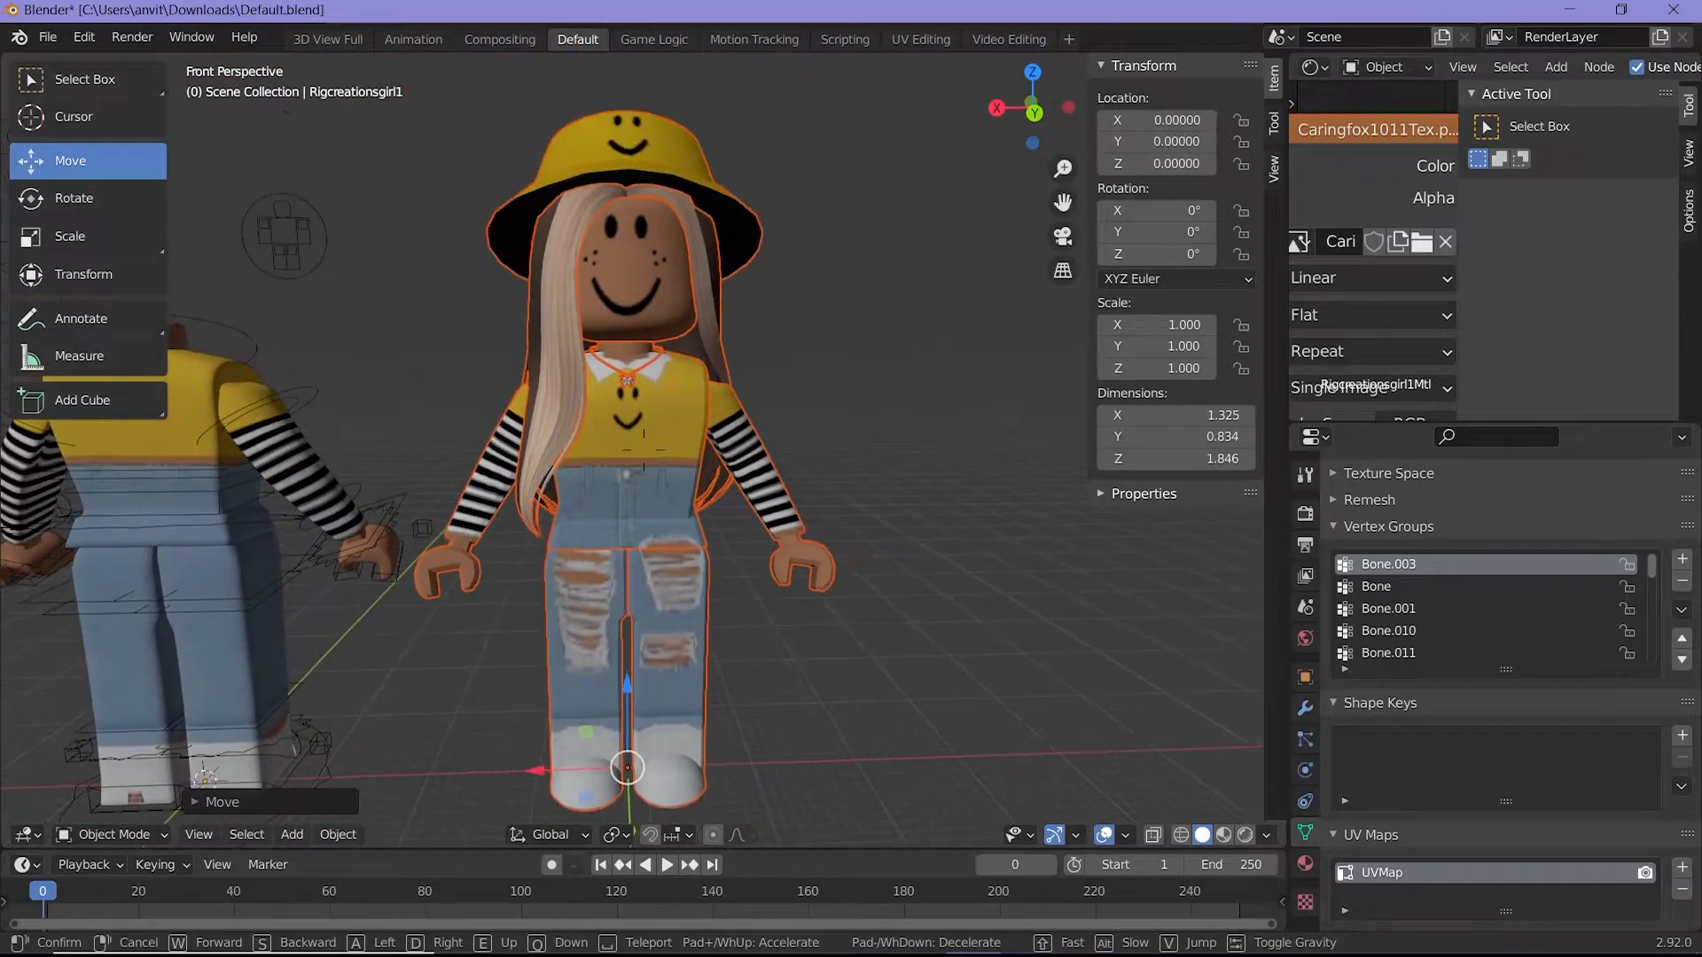
{"action": "left_click", "coordinate": [644, 451]}
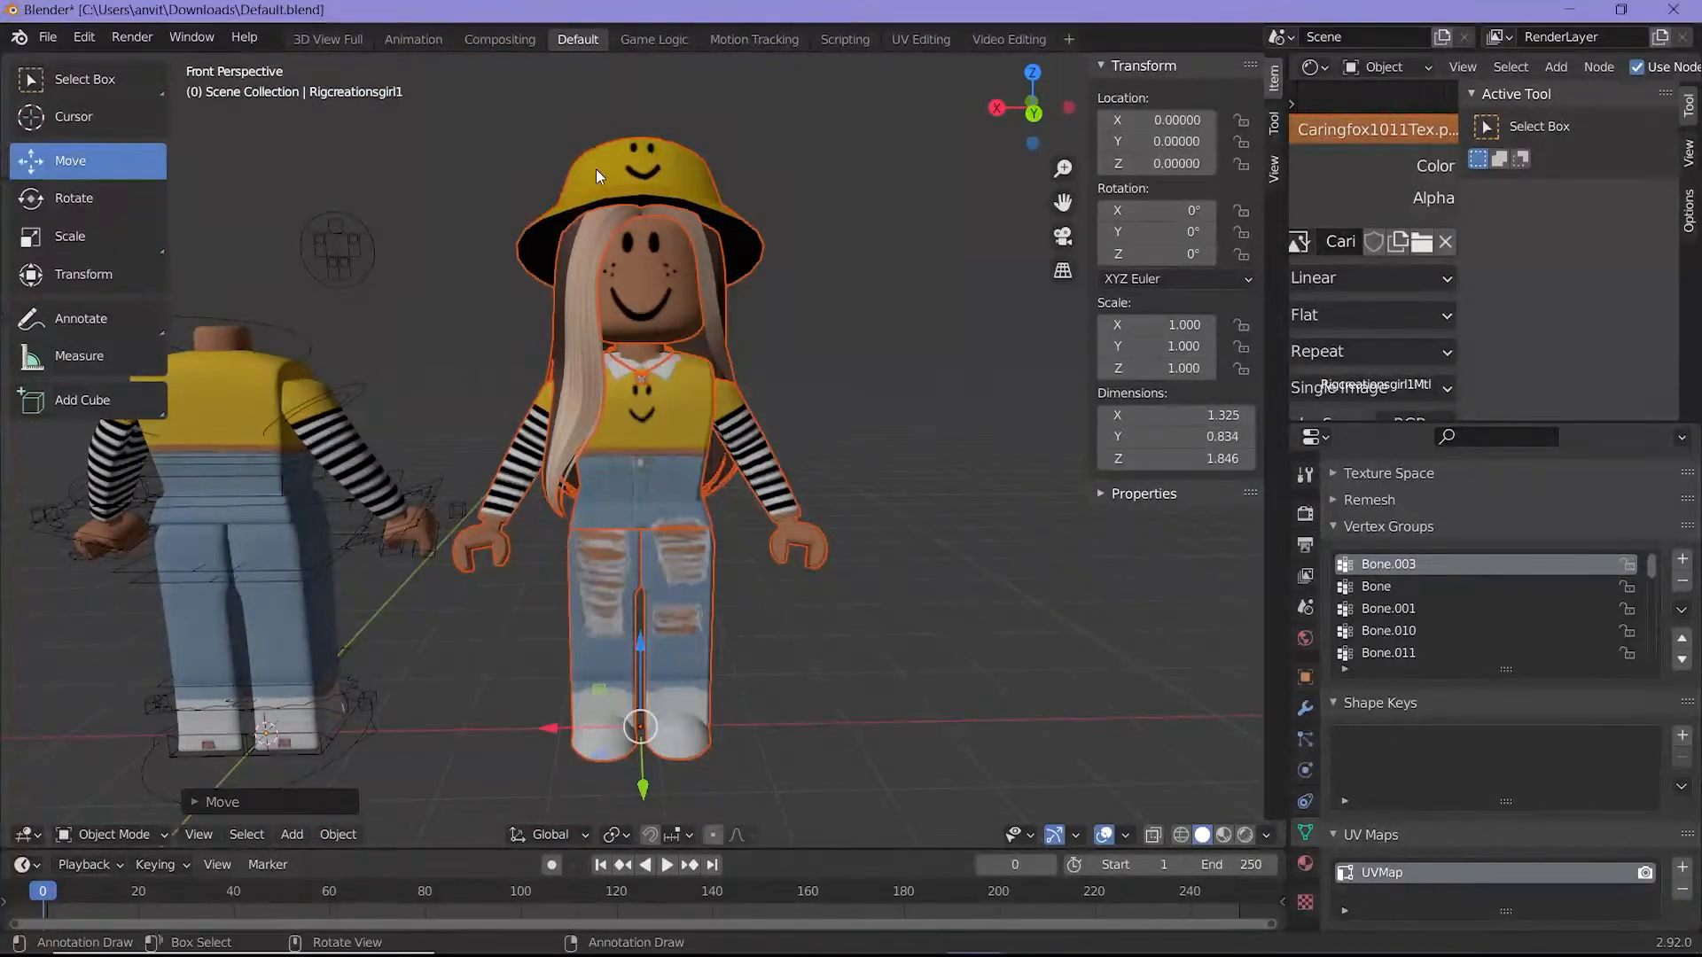
Select the imported character's arms, torso and legs and delete them, keeping the head and accessories.
{"action": "left_click", "coordinate": [514, 444]}
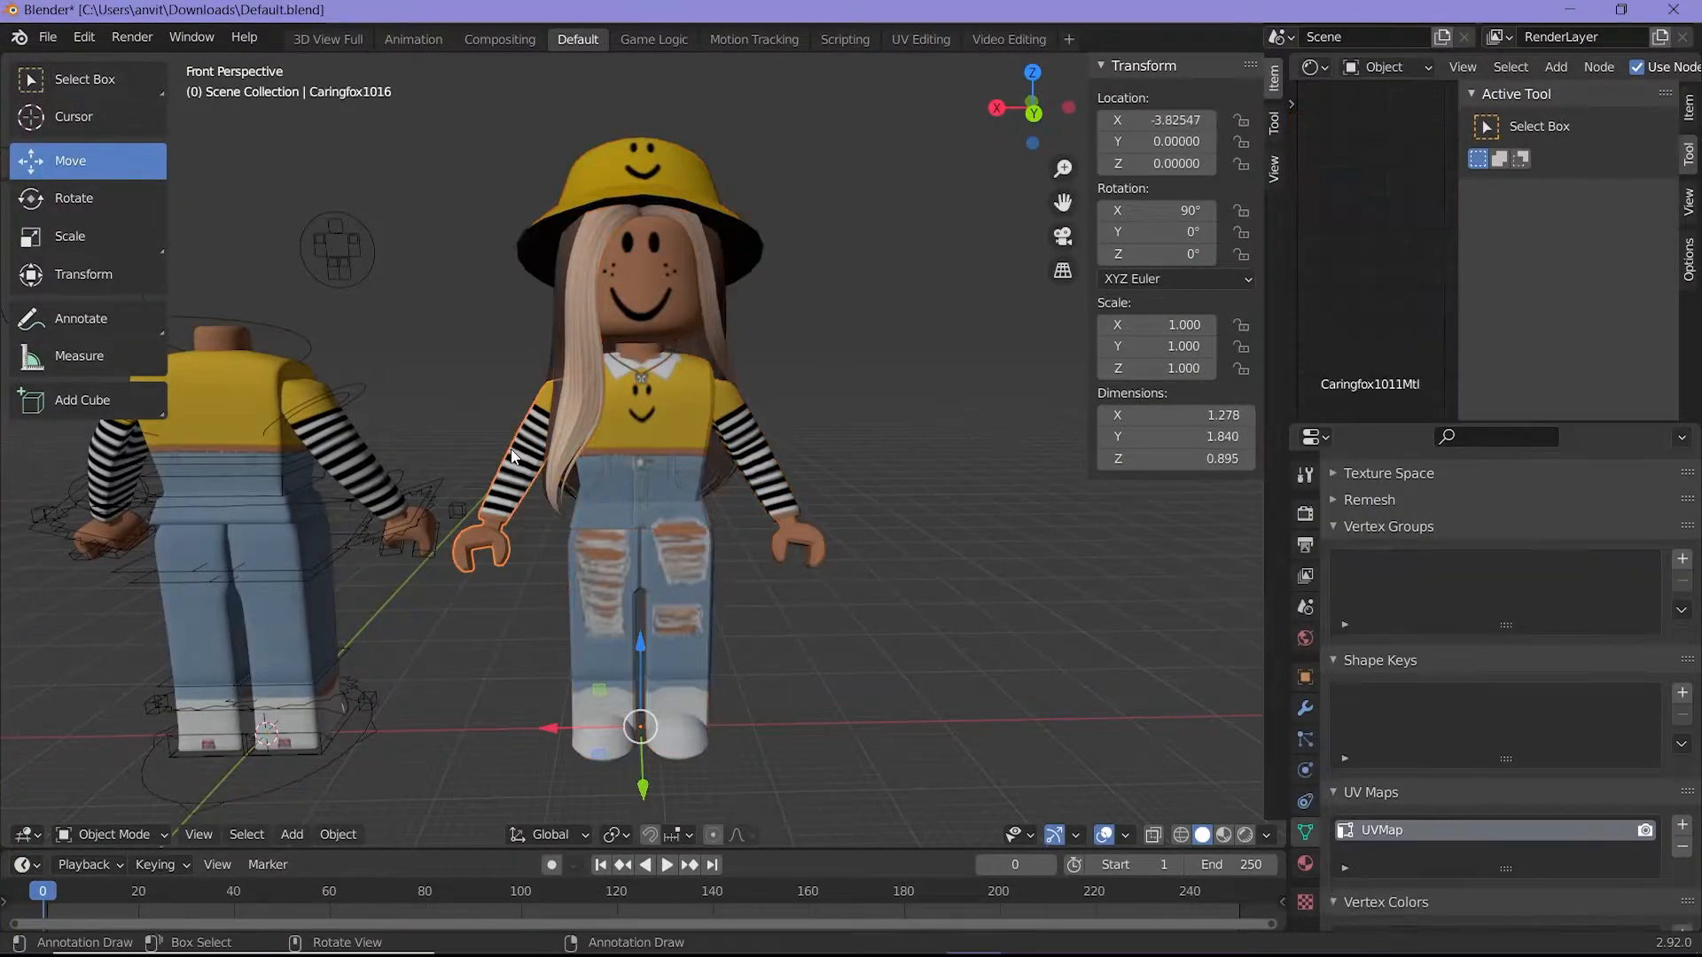
{"action": "left_click", "coordinate": [634, 445], "text": "shift"}
{"action": "left_click", "coordinate": [755, 458], "text": "shift"}
{"action": "left_click", "coordinate": [630, 604], "text": "shift"}
{"action": "left_click", "coordinate": [684, 601], "text": "shift"}
{"action": "key", "text": "x"}
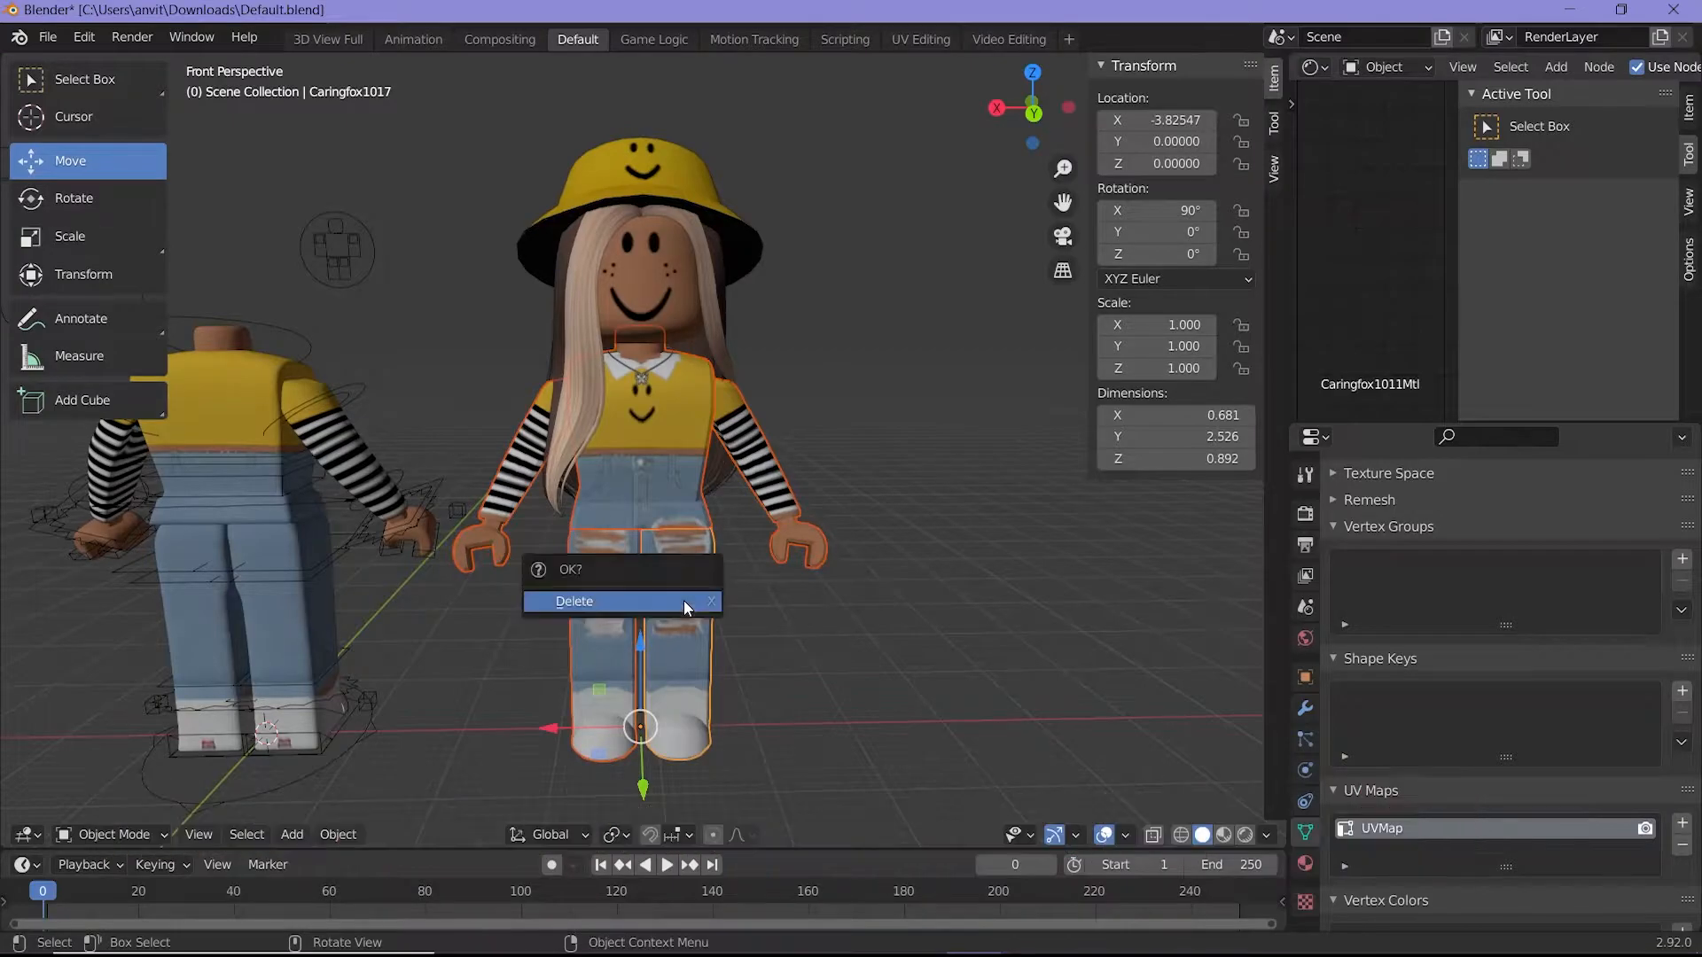
{"action": "left_click", "coordinate": [684, 603]}
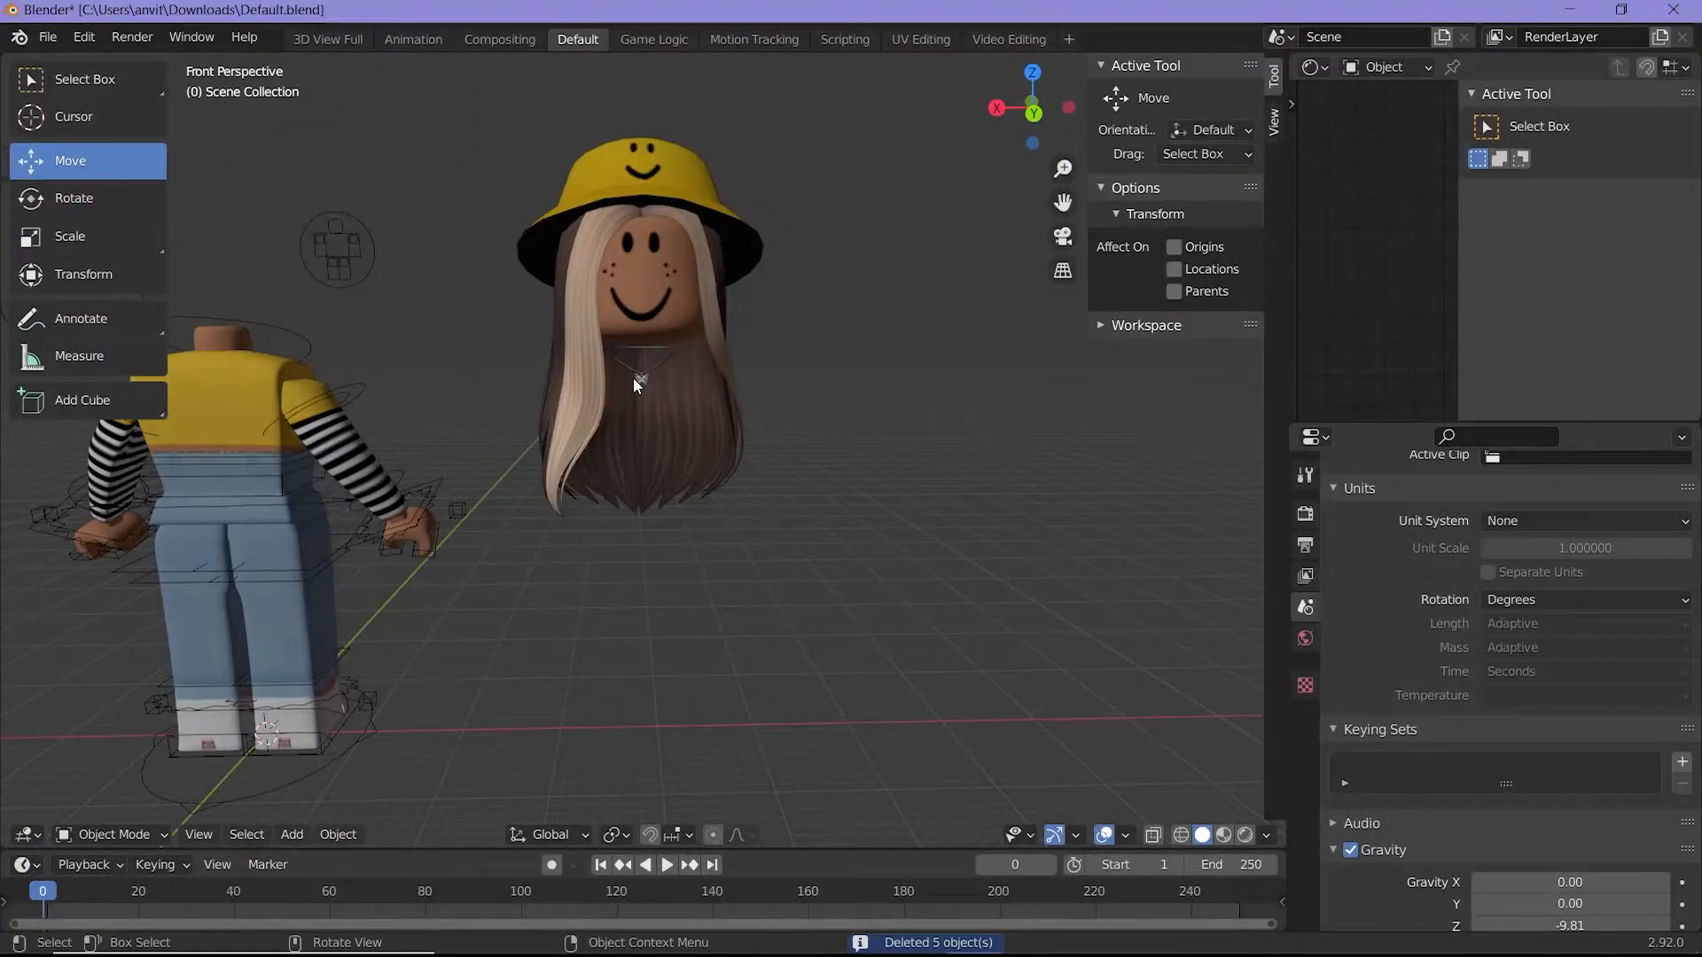
Select the imported head, hair, necklace and hat and join them into one object.
{"action": "left_click", "coordinate": [641, 296]}
{"action": "left_click", "coordinate": [676, 456], "text": "shift"}
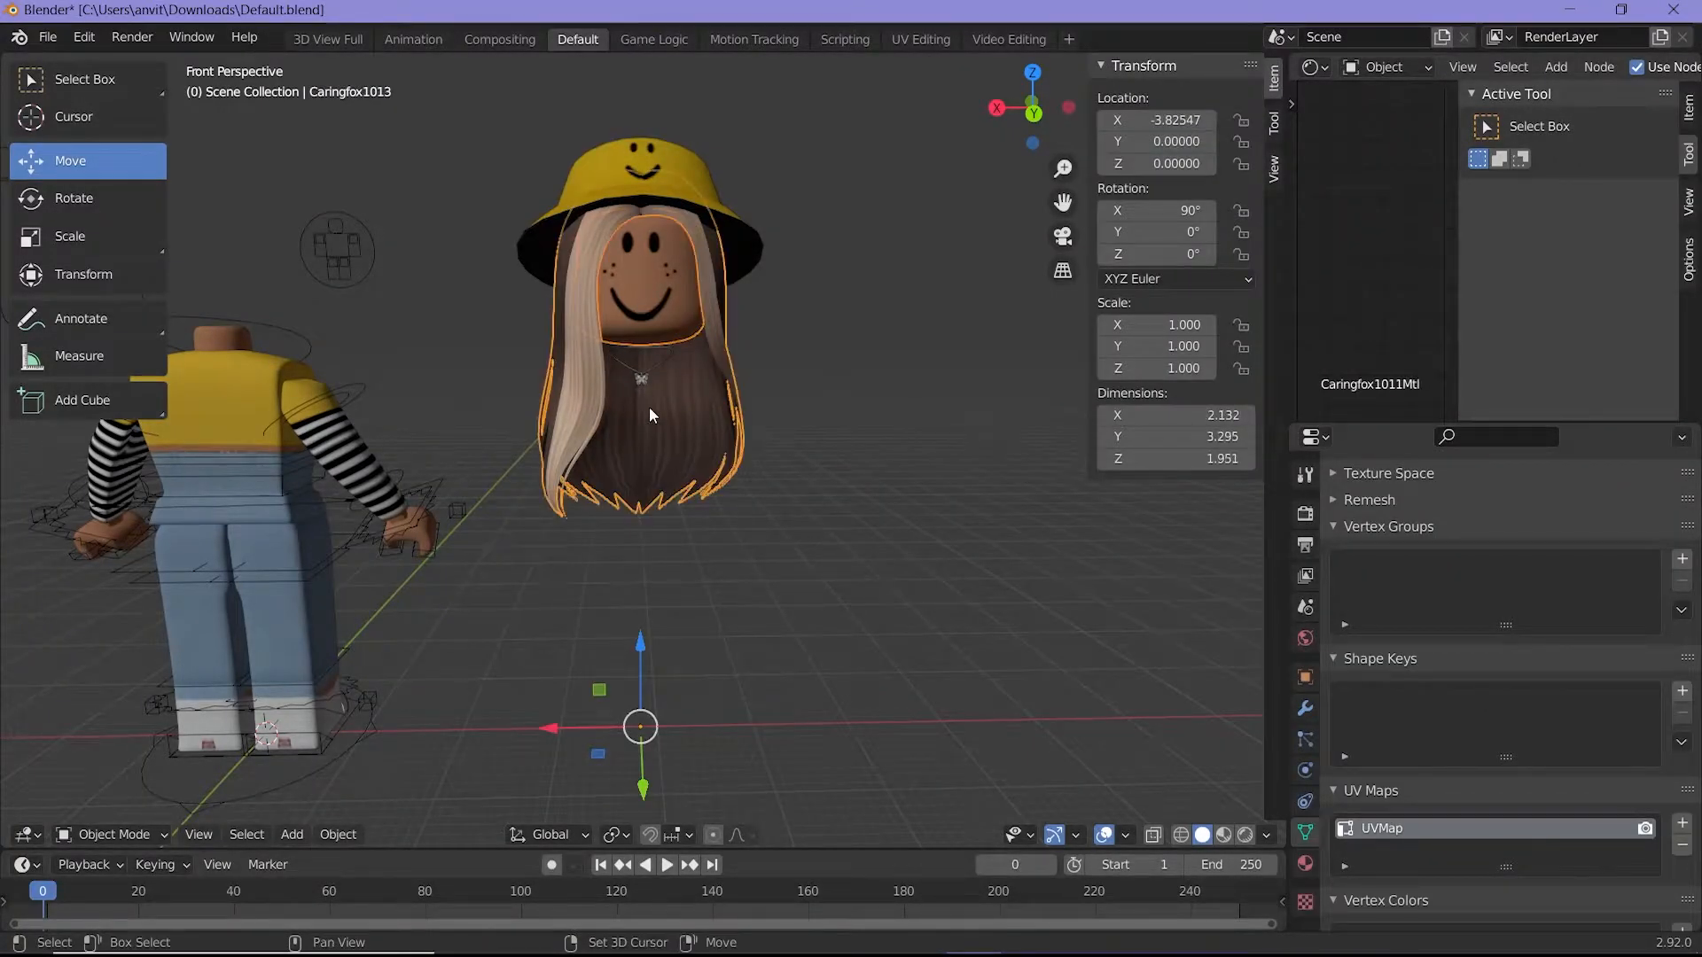
{"action": "left_click", "coordinate": [634, 381], "text": "shift"}
{"action": "left_click", "coordinate": [743, 243], "text": "shift"}
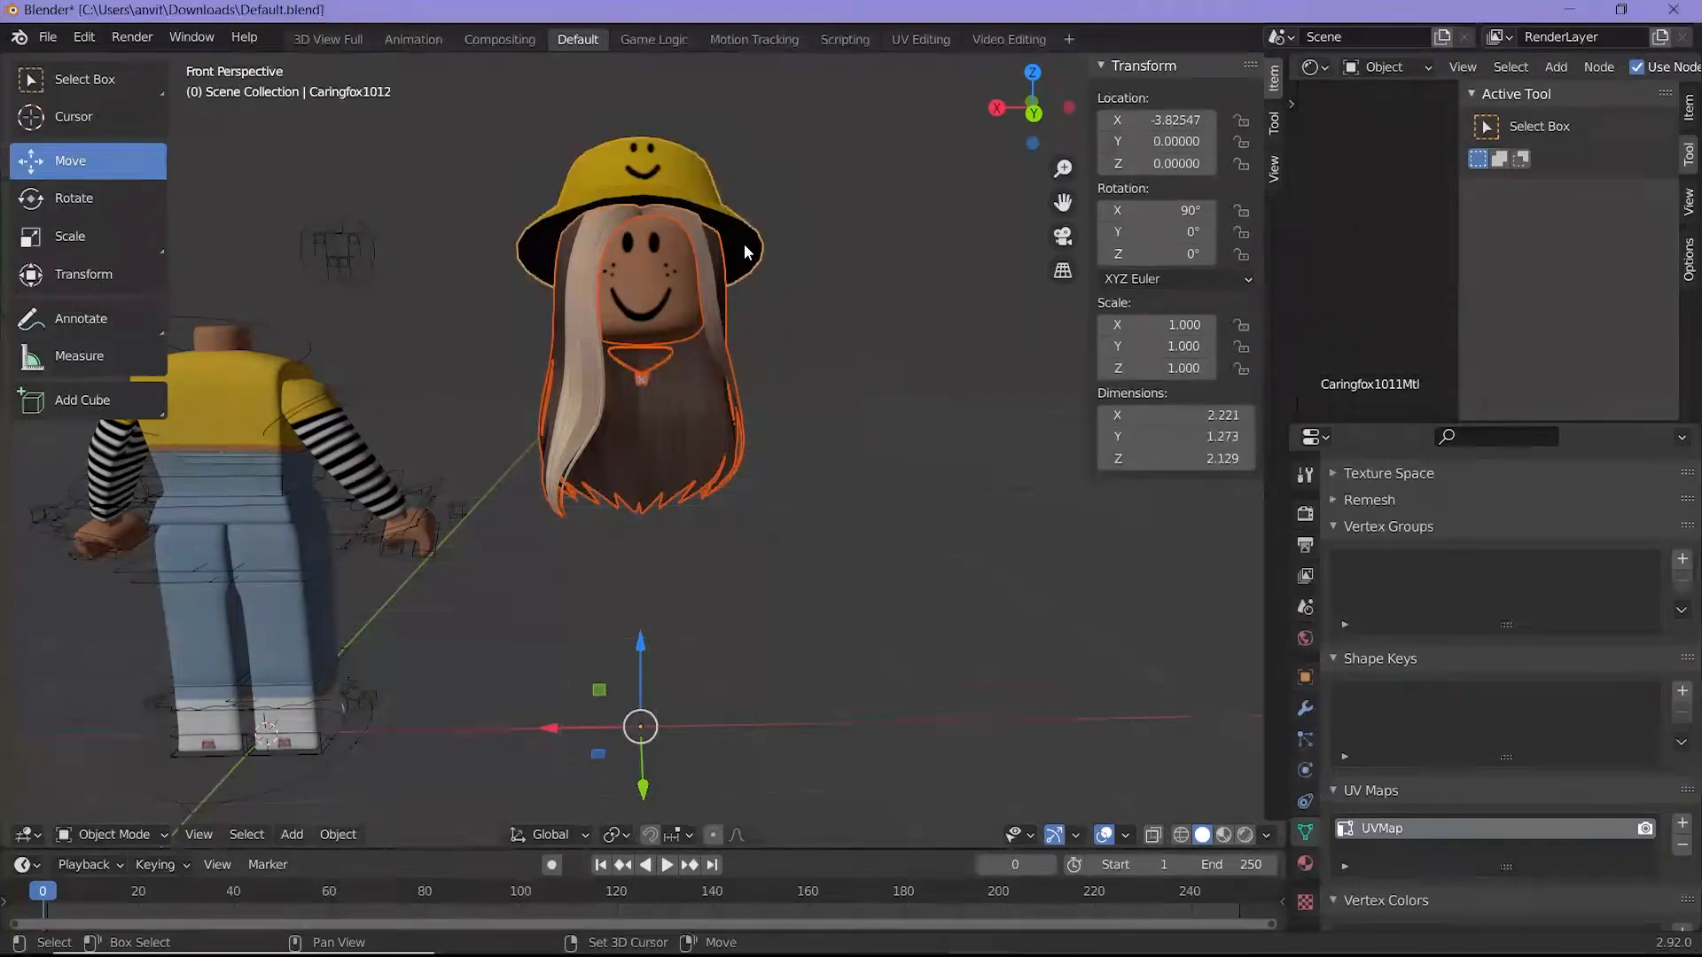
{"action": "right_click", "coordinate": [651, 331]}
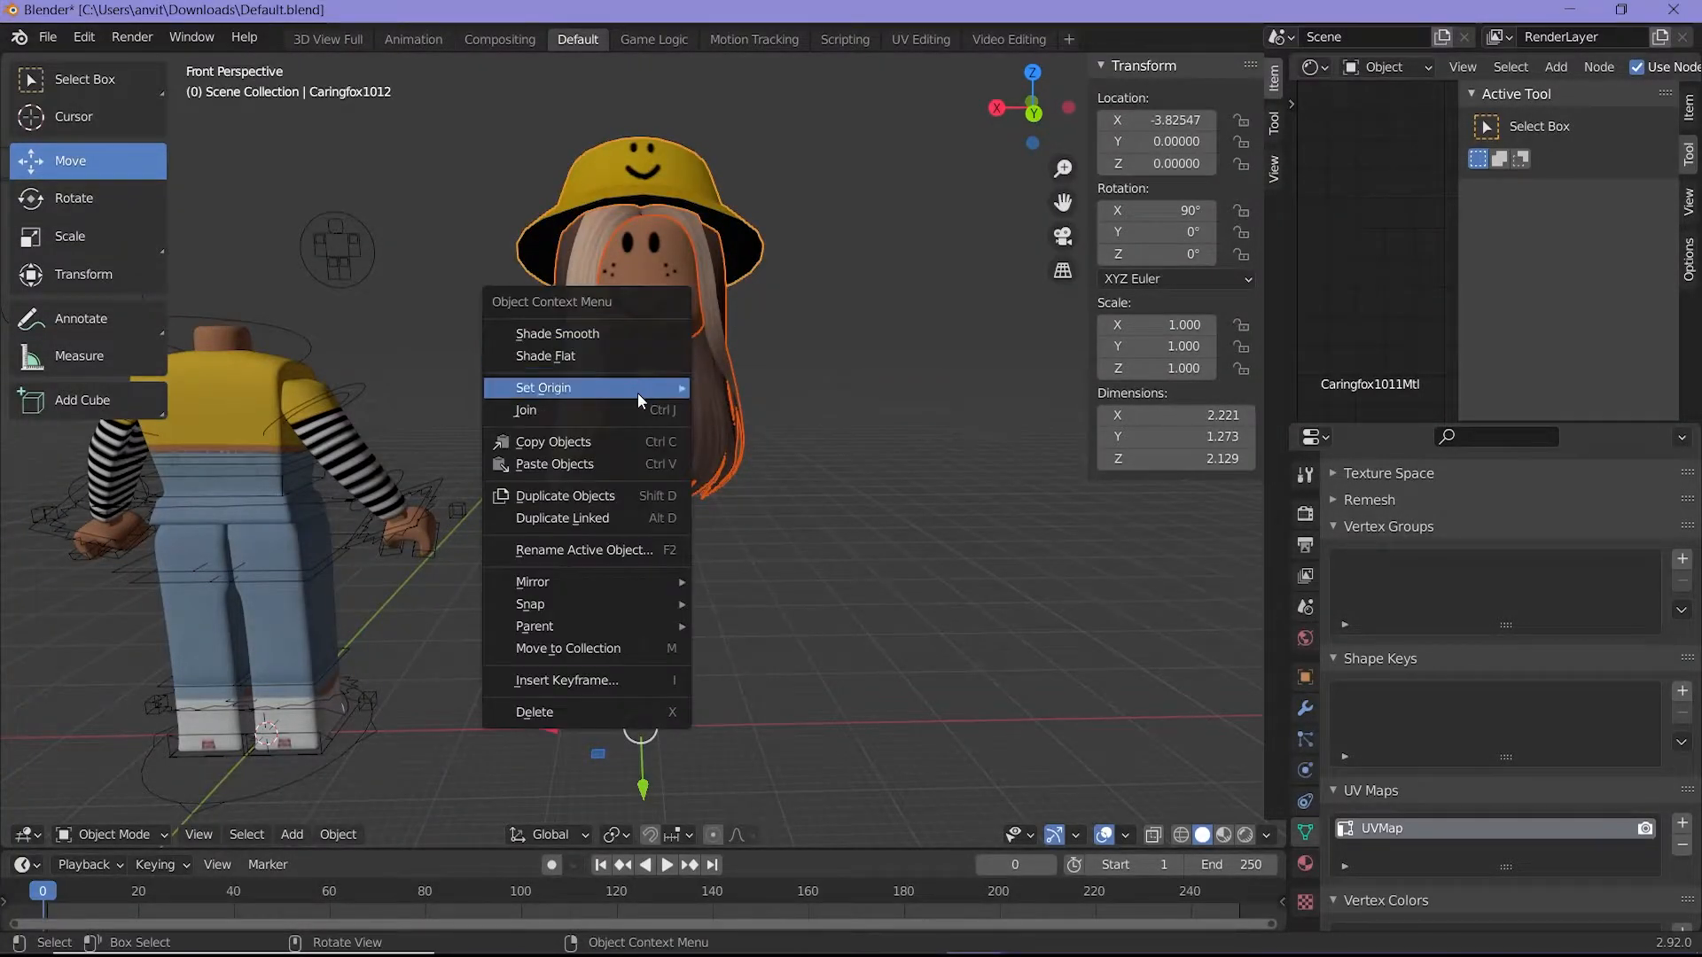
{"action": "left_click", "coordinate": [637, 411]}
Set the origin of the joined head object to its geometry.
{"action": "right_click", "coordinate": [624, 349]}
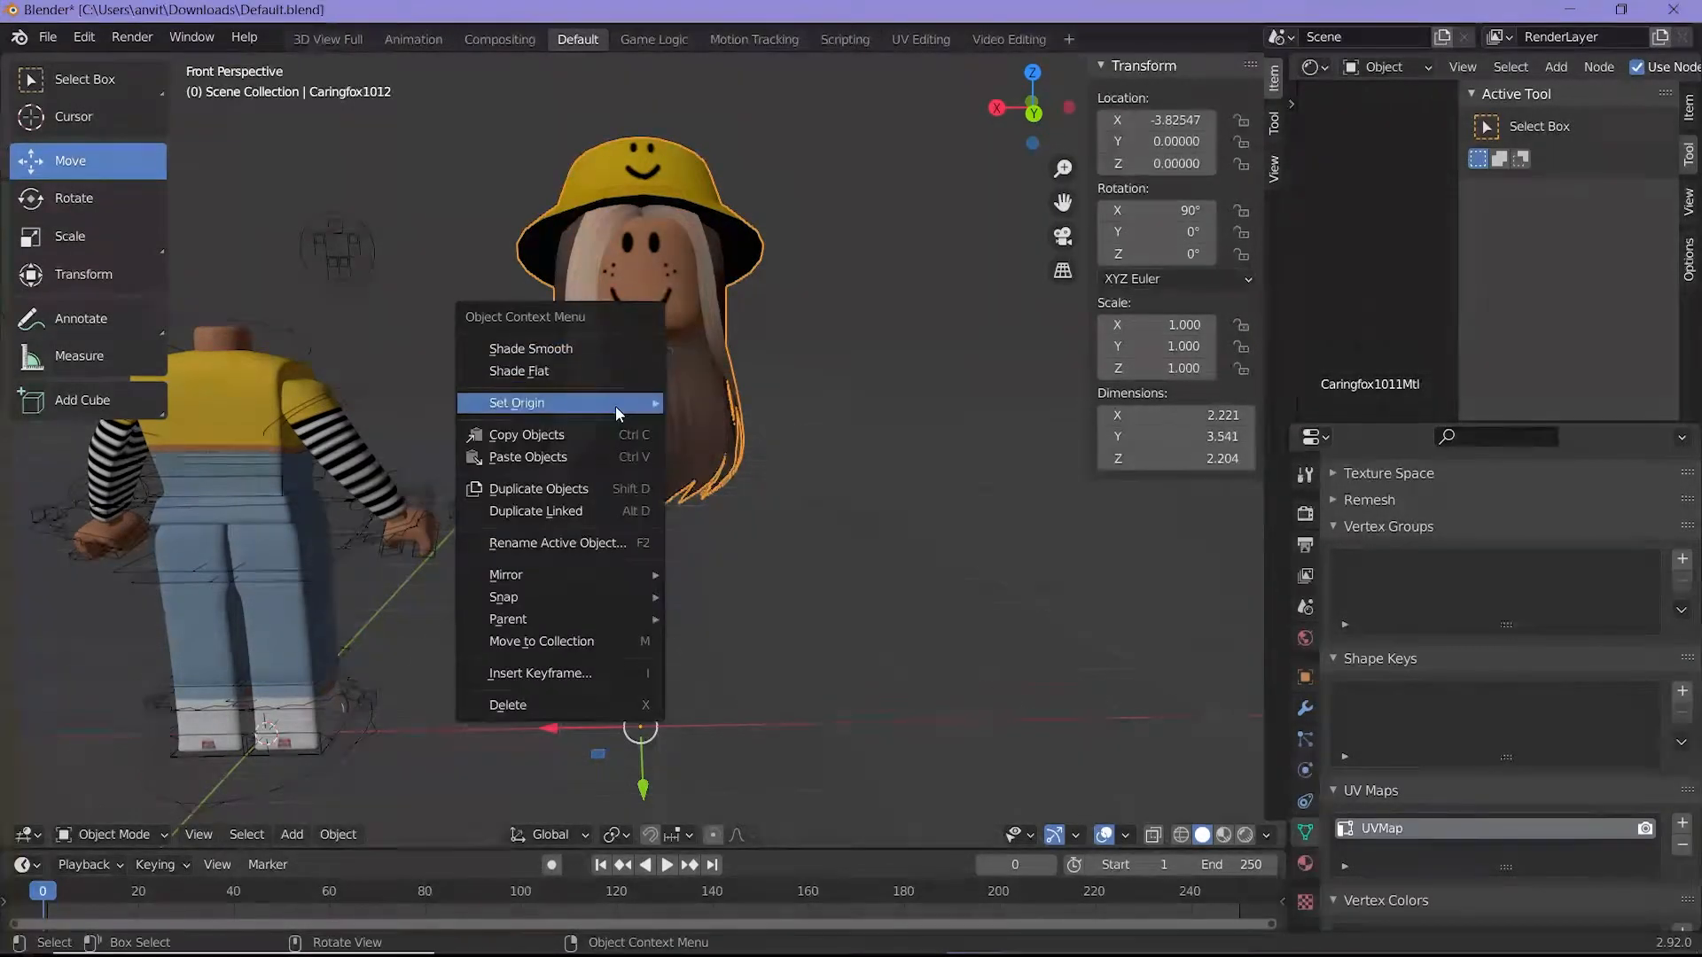
{"action": "mouse_move", "coordinate": [615, 406]}
{"action": "left_click", "coordinate": [689, 424]}
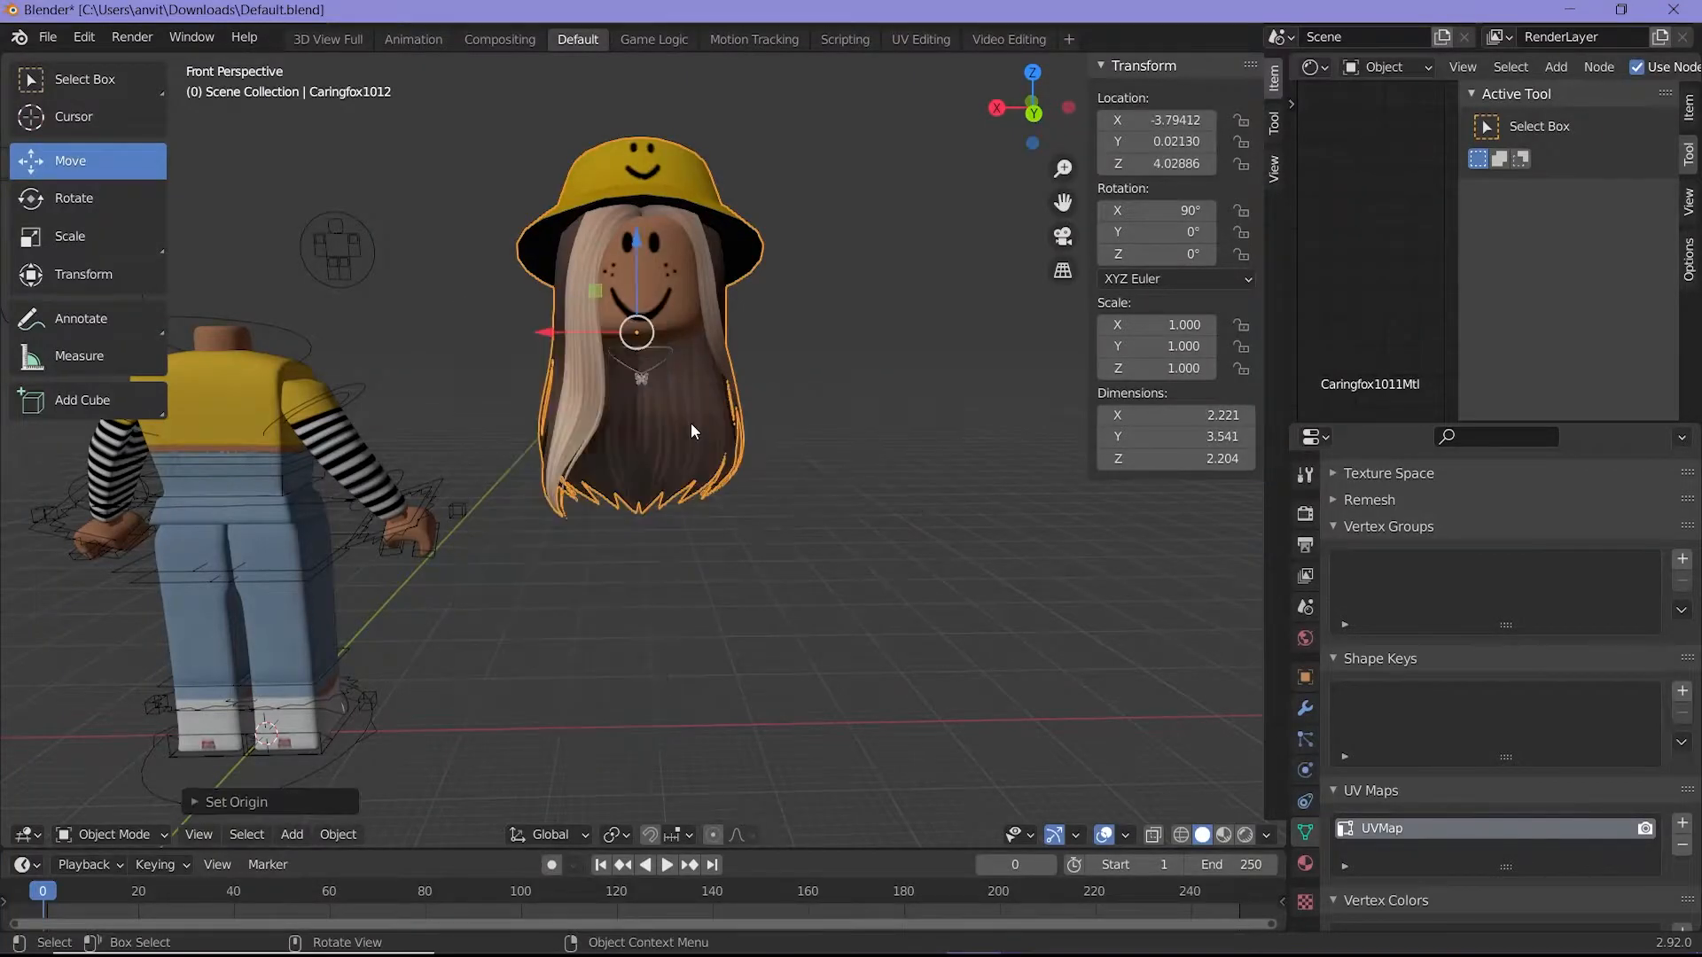
Move the joined head along X to about 0.05, over the rig's neck, and set its Z rotation to 180°.
{"action": "key", "text": "shift+grave"}
{"action": "left_click", "coordinate": [771, 383]}
{"action": "left_click_drag", "start_coordinate": [822, 344], "coordinate": [414, 389]}
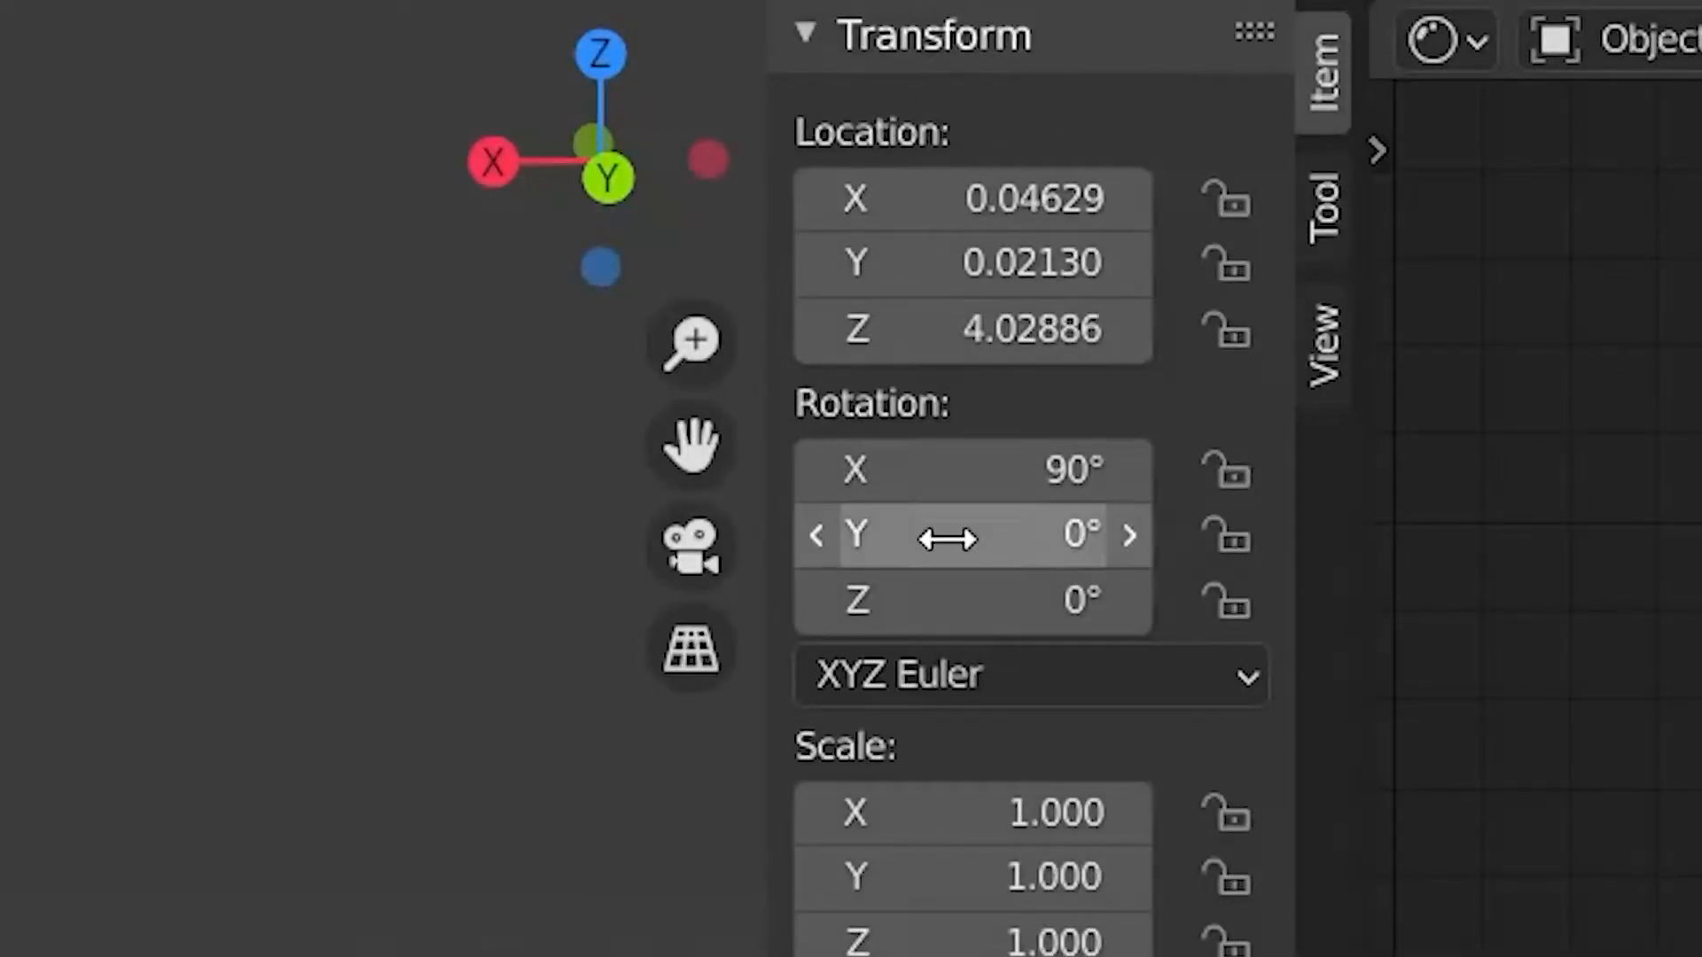
{"action": "left_click", "coordinate": [940, 616]}
{"action": "type", "text": "180"}
{"action": "key", "text": "Return"}
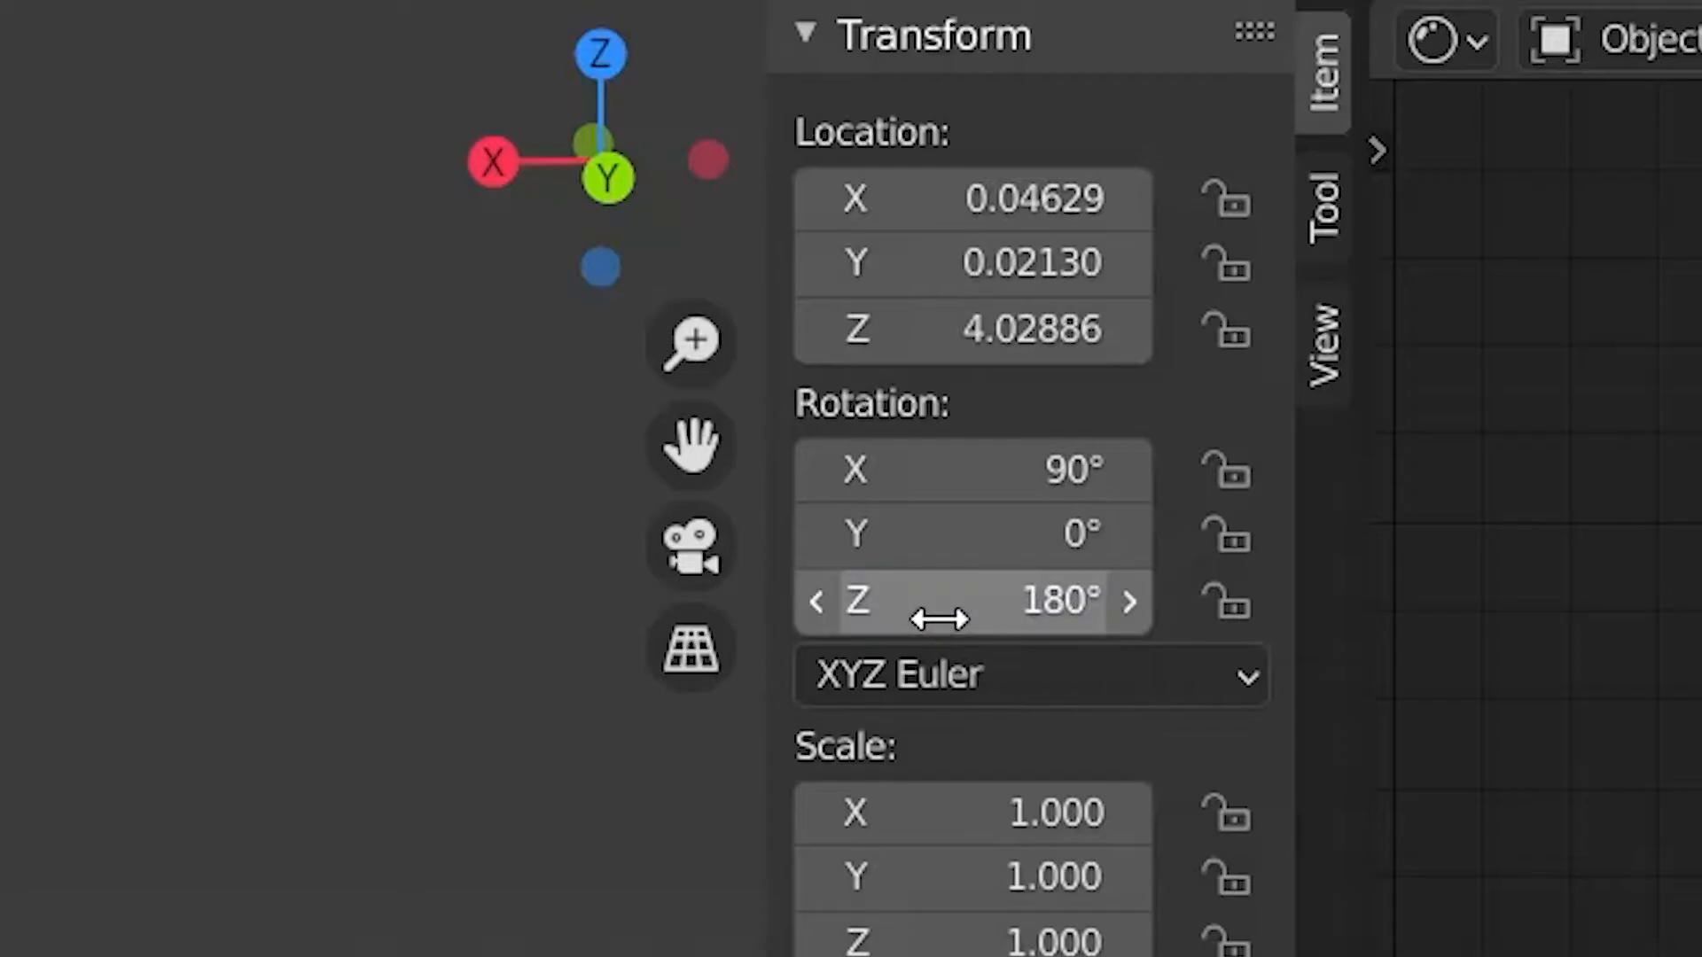
Fine-tune the head's X position to about -0.04 so it sits centred on the rig's neck.
{"action": "key", "text": "shift+grave"}
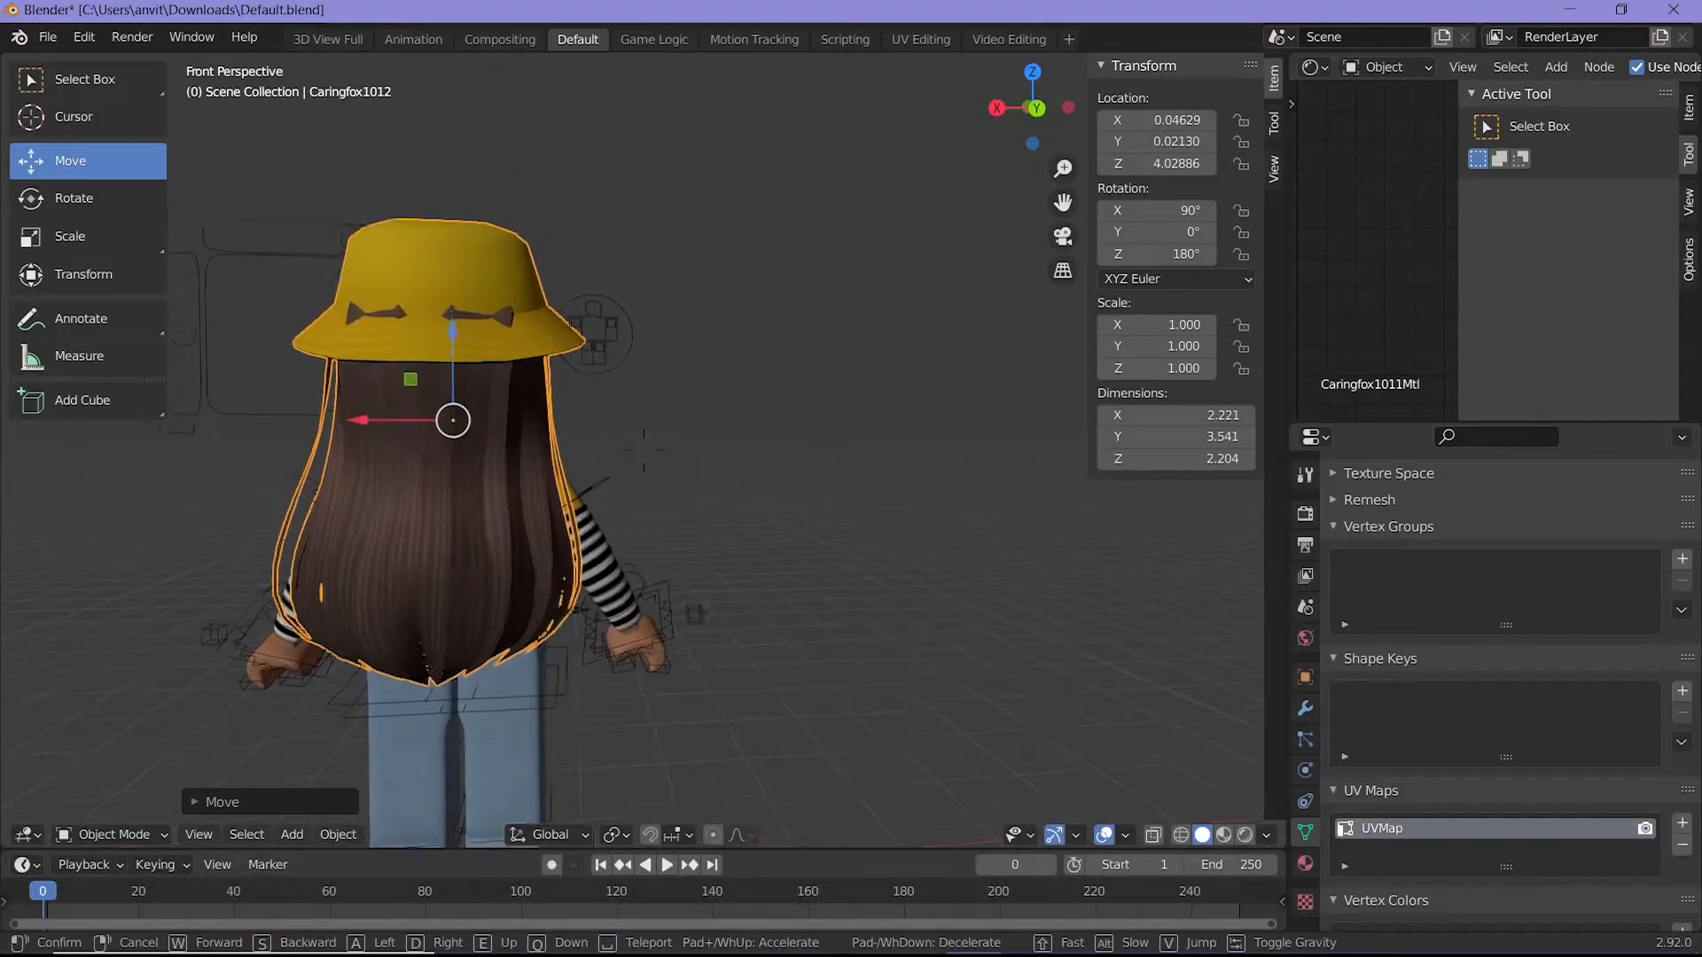
{"action": "key", "text": "w"}
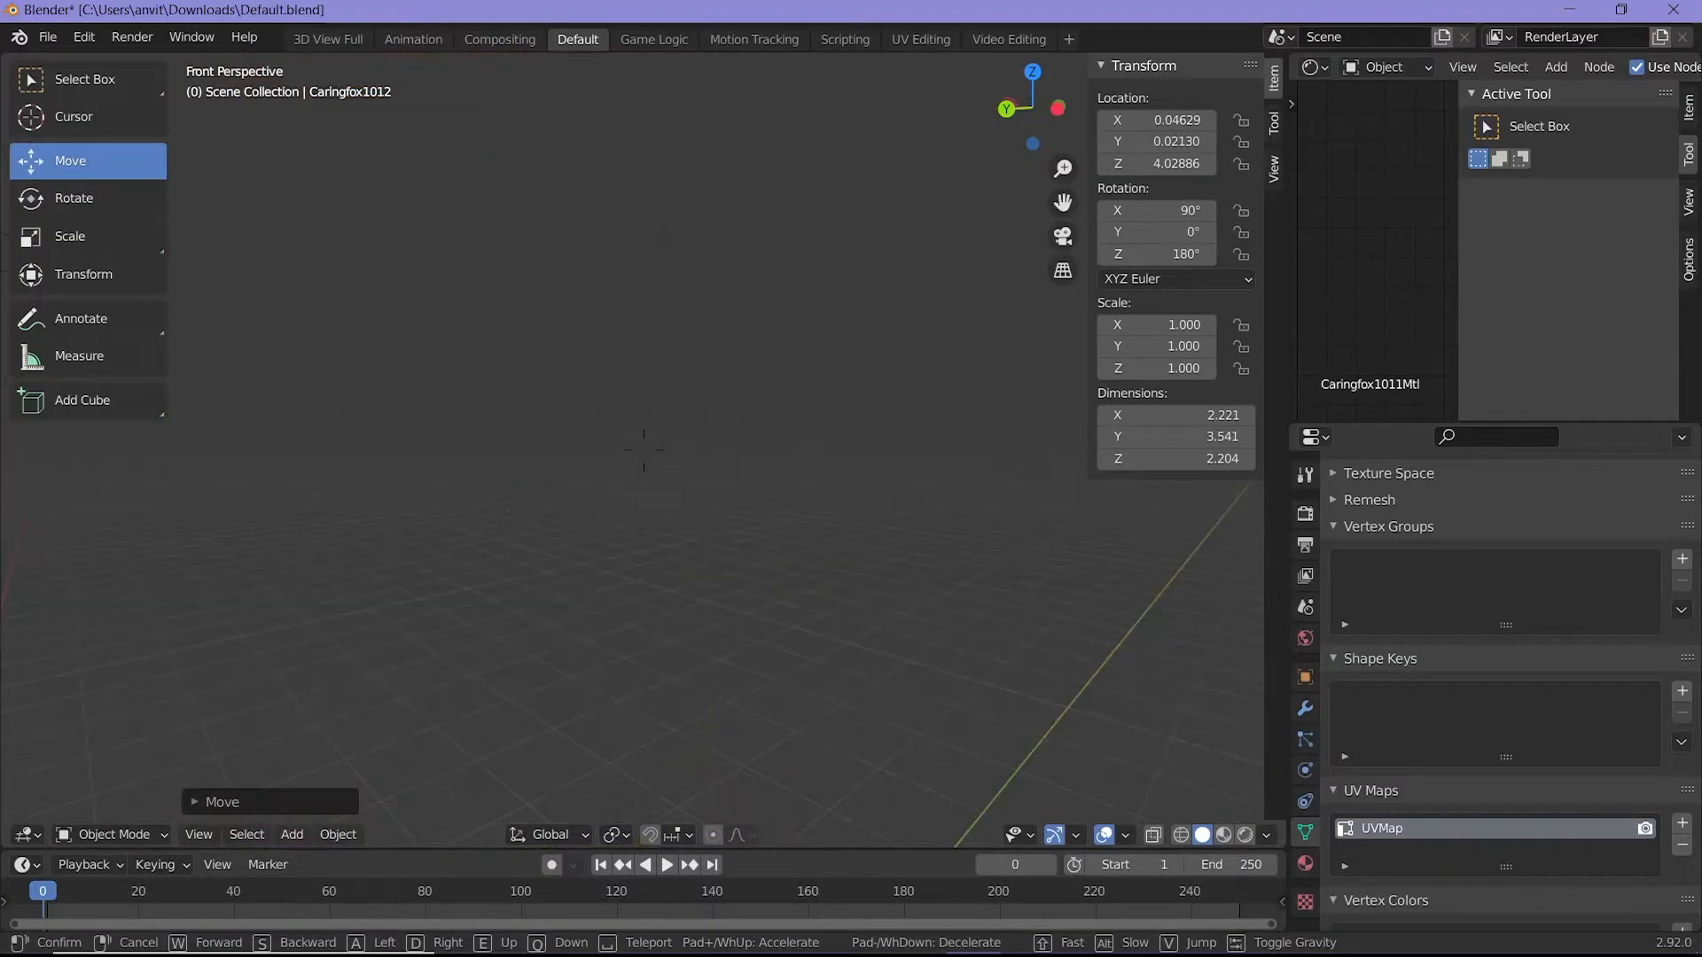
{"action": "key", "text": "s"}
{"action": "key", "text": "d"}
{"action": "left_click", "coordinate": [644, 449]}
{"action": "left_click_drag", "start_coordinate": [689, 381], "coordinate": [683, 381]}
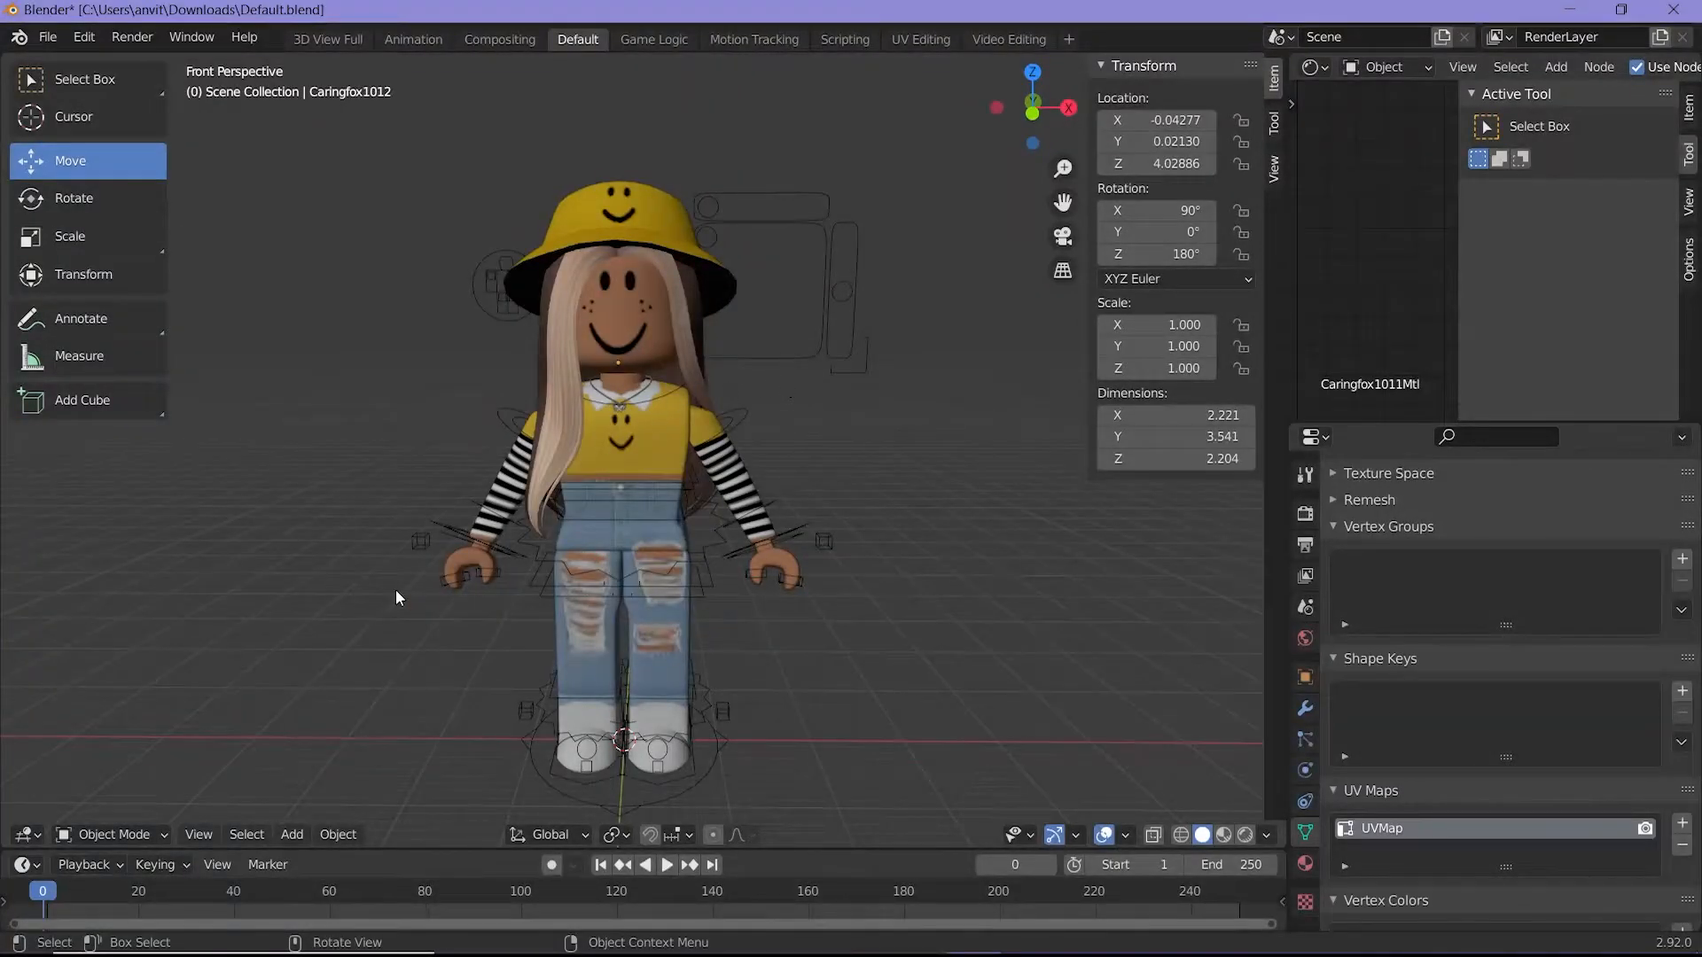
Import the exported room as a Wavefront OBJ.
{"action": "left_click", "coordinate": [44, 38]}
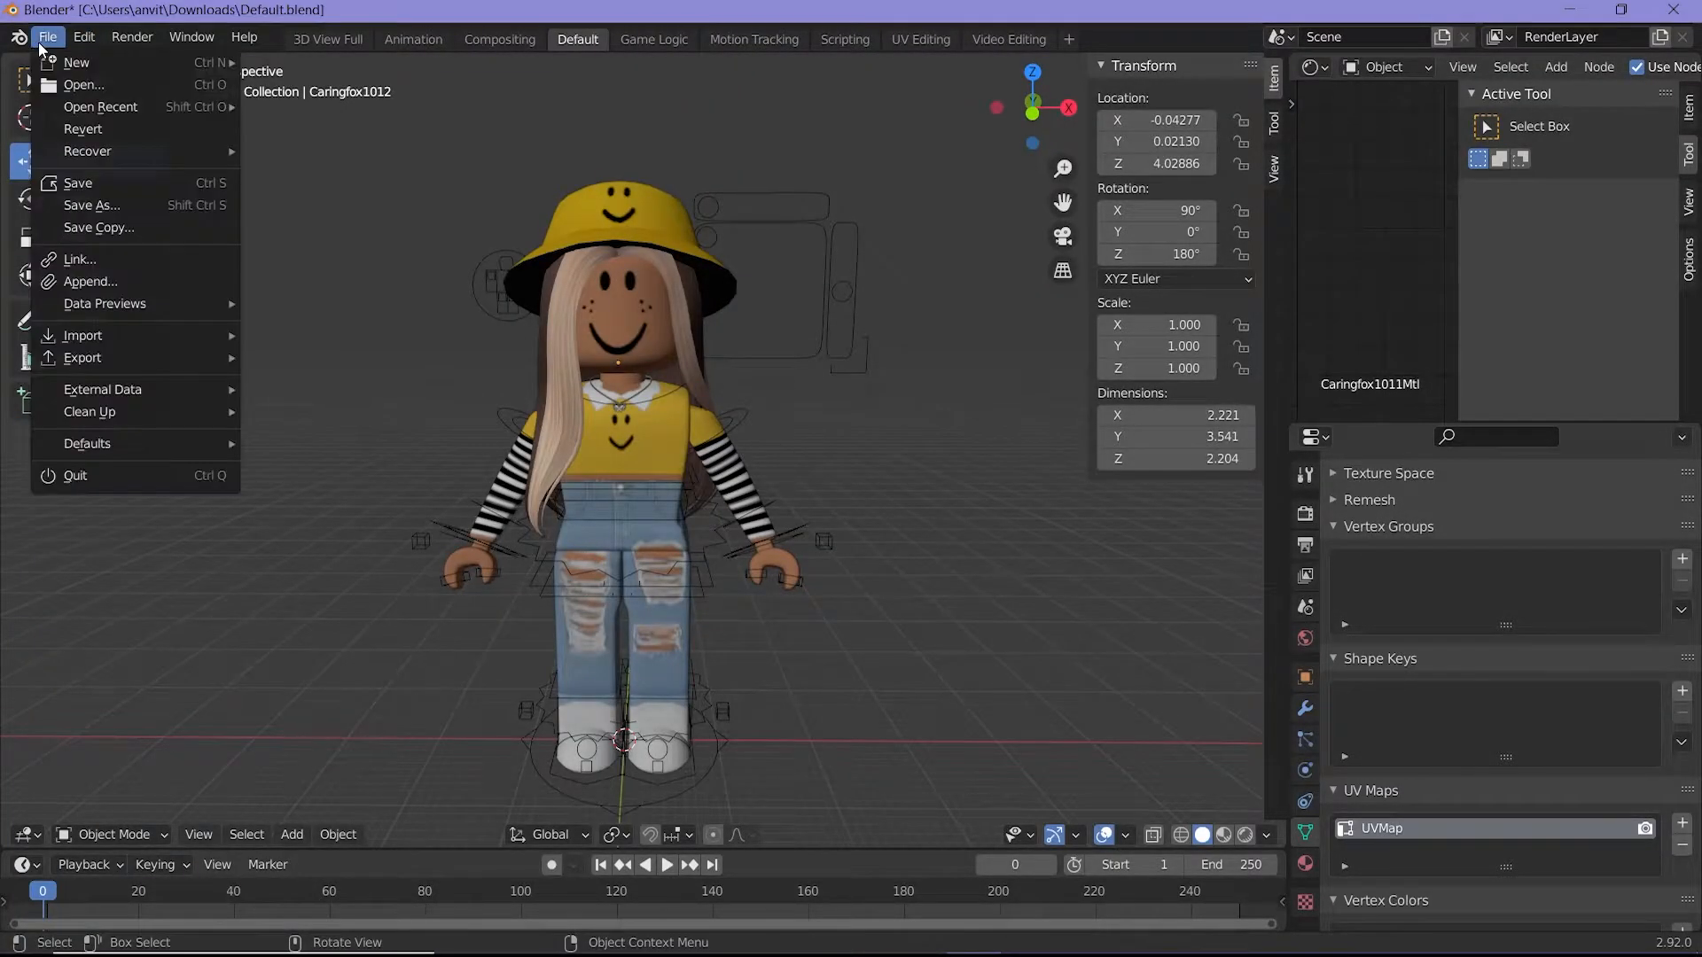
{"action": "mouse_move", "coordinate": [98, 342]}
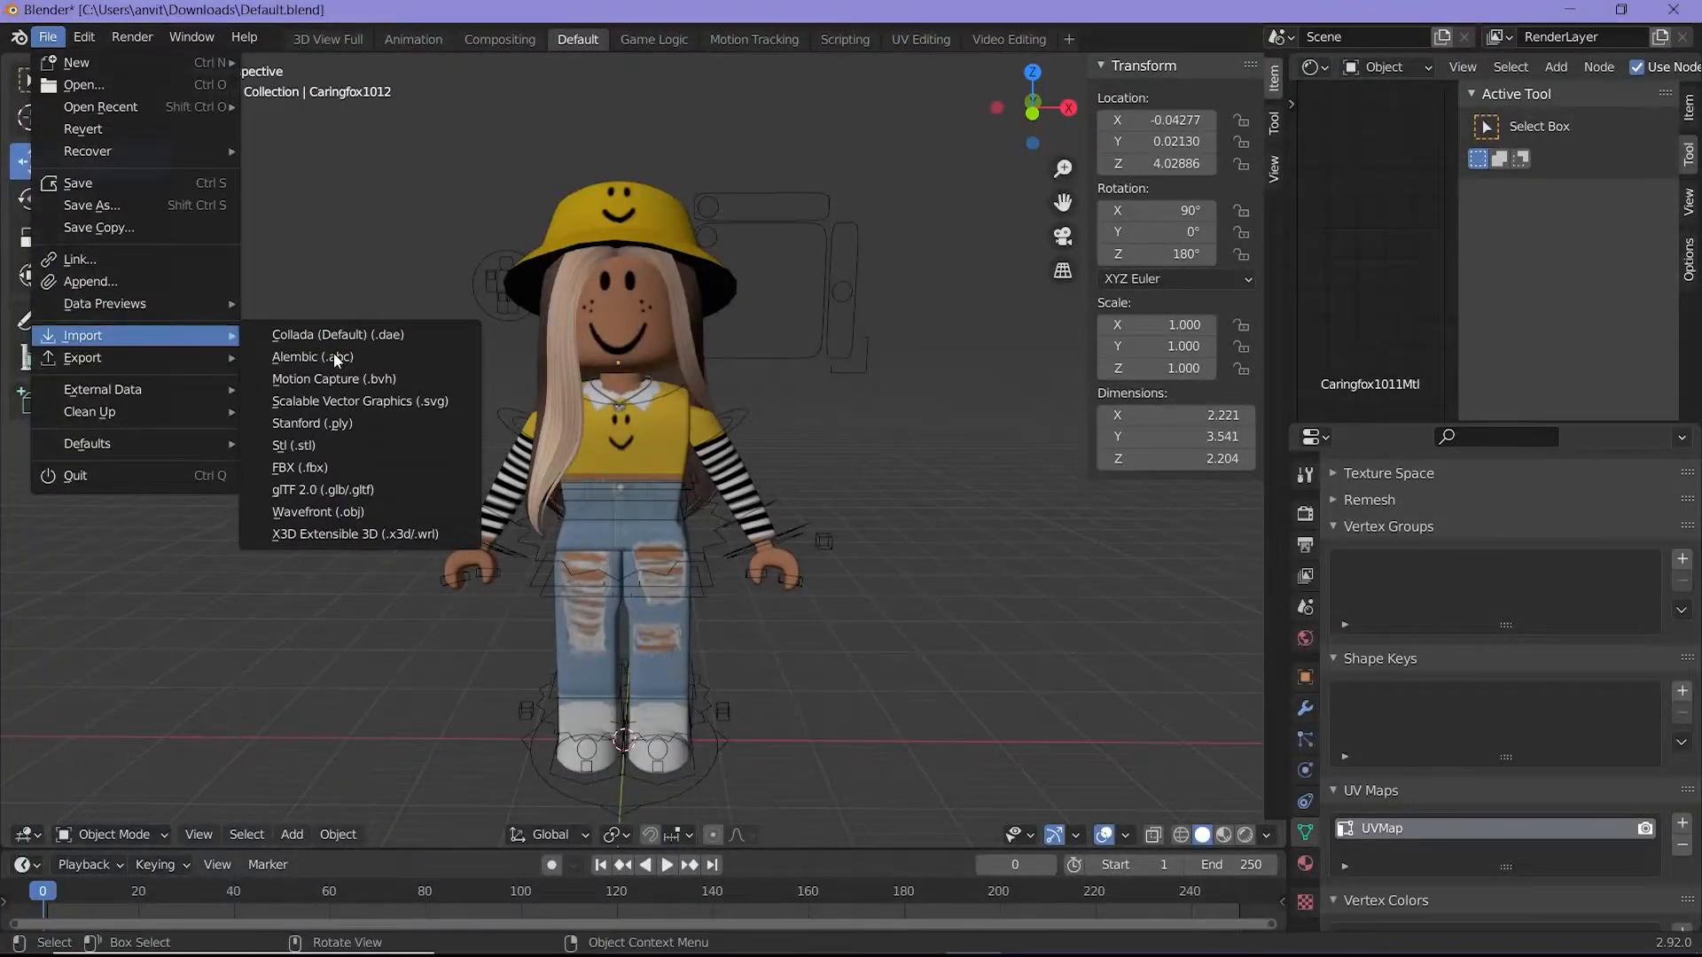
{"action": "left_click", "coordinate": [370, 514]}
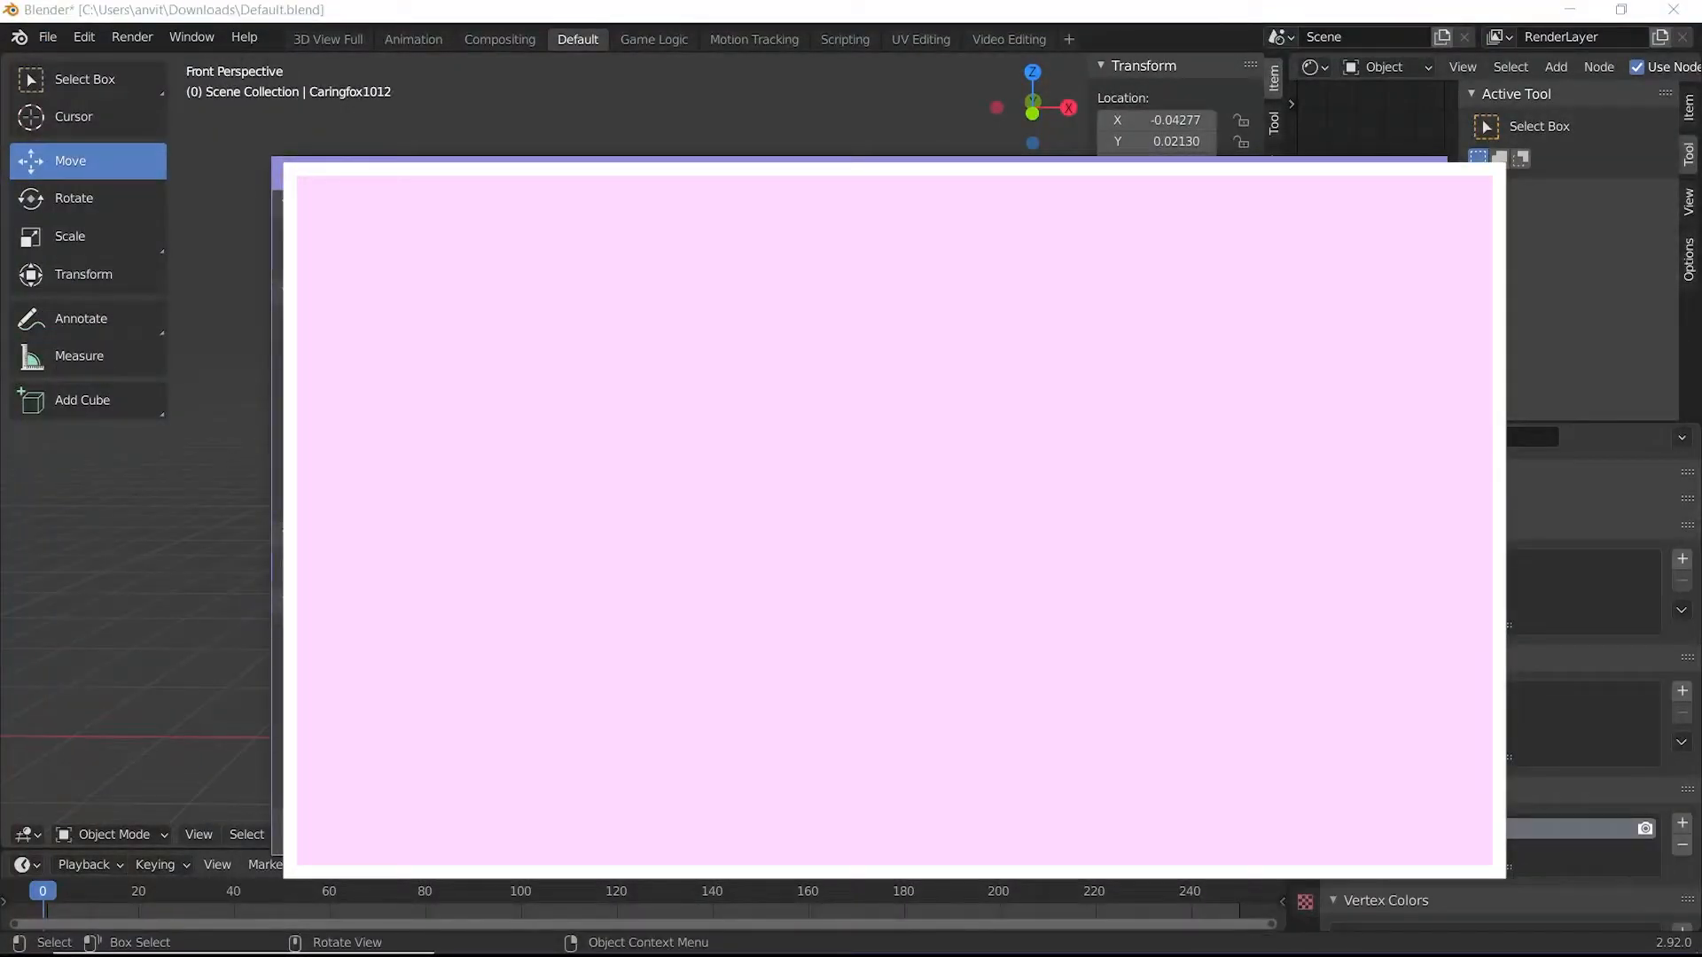
{"action": "left_click", "coordinate": [1426, 173]}
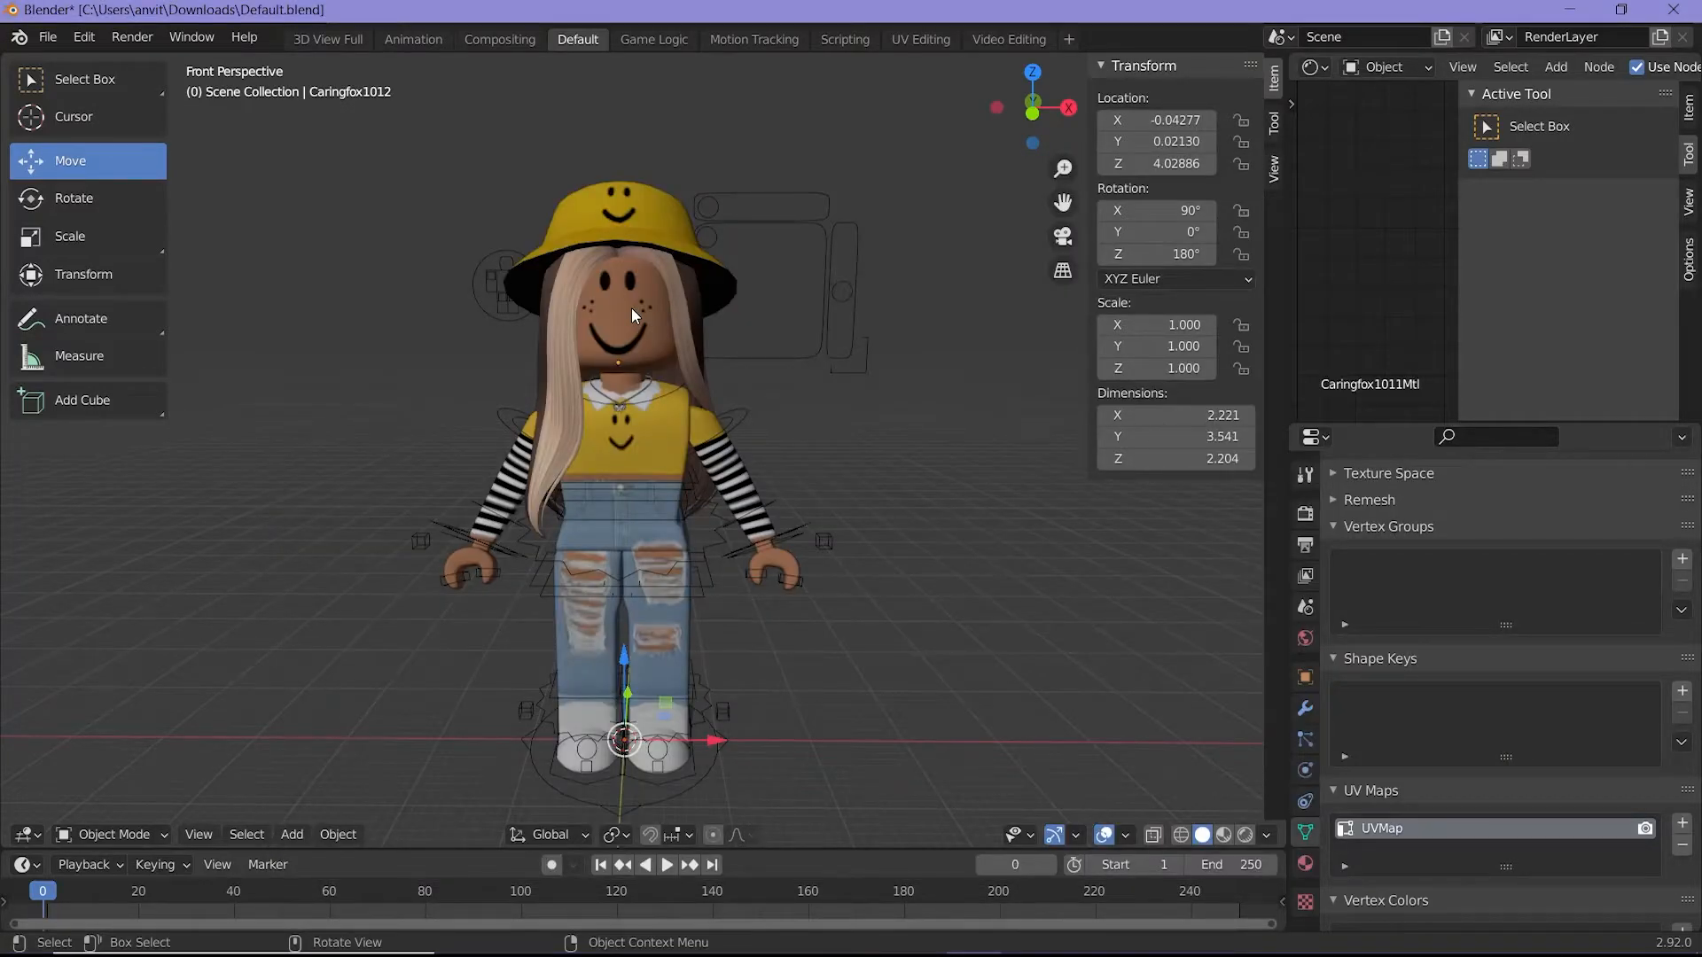
Move the imported room so the character stands on its floor rug in front of the railing.
{"action": "scroll", "coordinate": [631, 307], "scroll_direction": "up", "scroll_amount": 5}
{"action": "scroll", "coordinate": [631, 307], "scroll_direction": "down", "scroll_amount": 19}
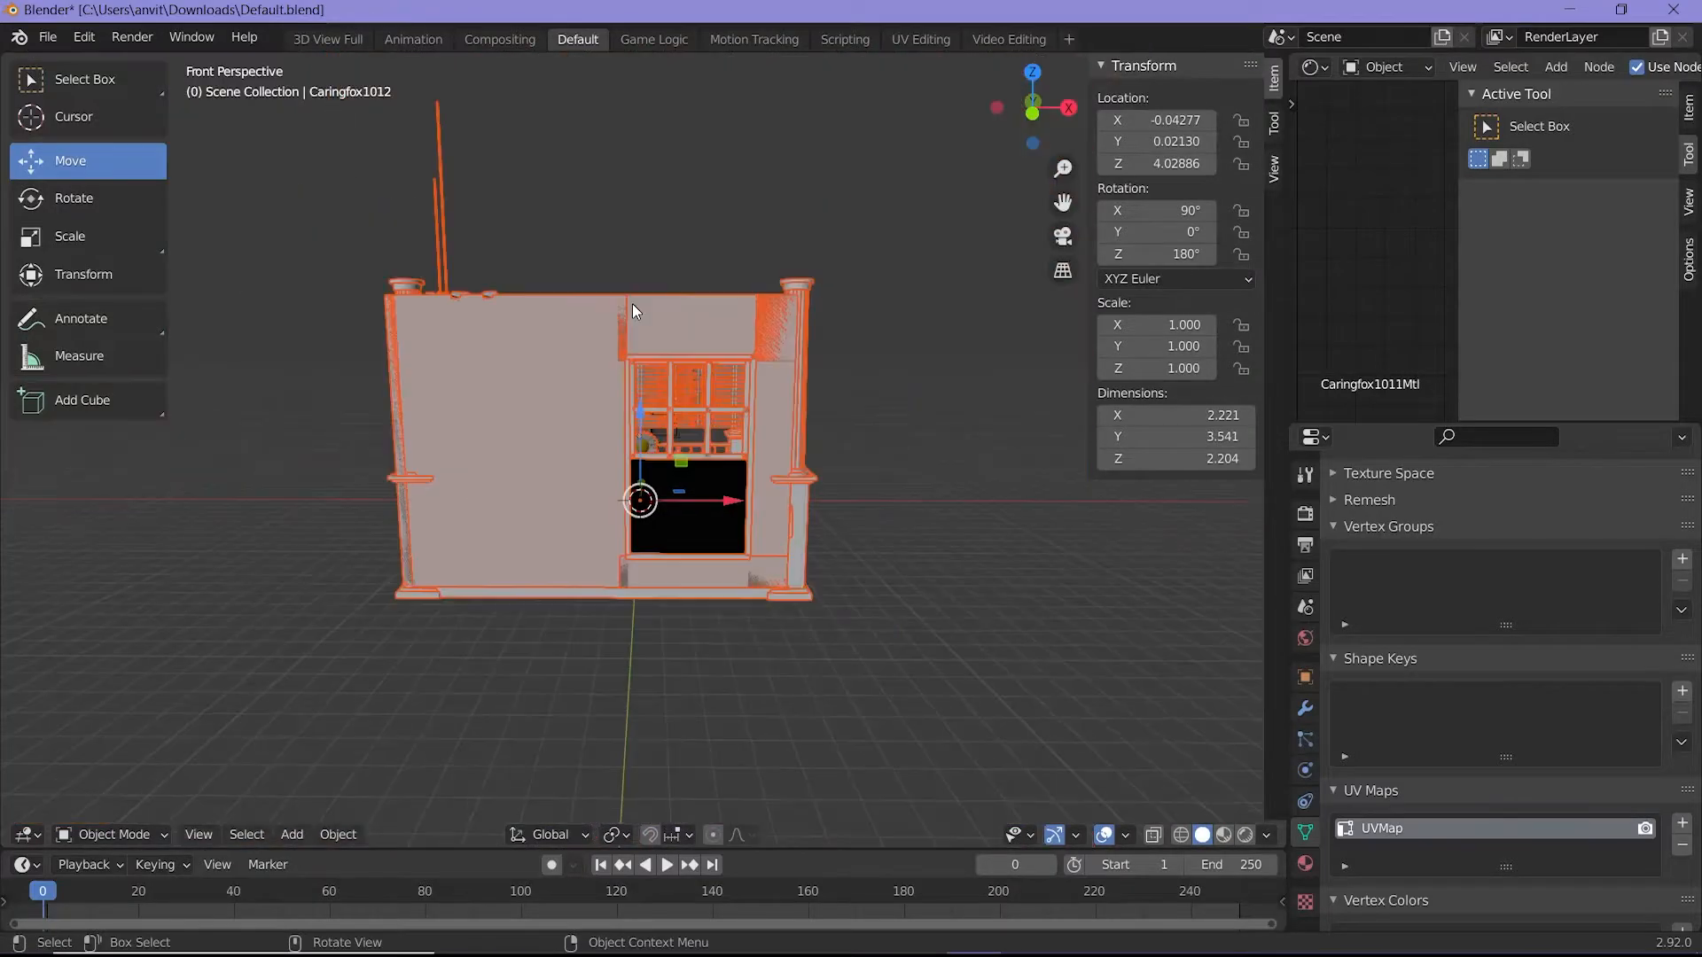
{"action": "scroll", "coordinate": [631, 303], "scroll_direction": "up", "scroll_amount": 3}
{"action": "key", "text": "shift+grave"}
{"action": "key", "text": "w"}
{"action": "key", "text": "d"}
{"action": "left_click", "coordinate": [644, 449]}
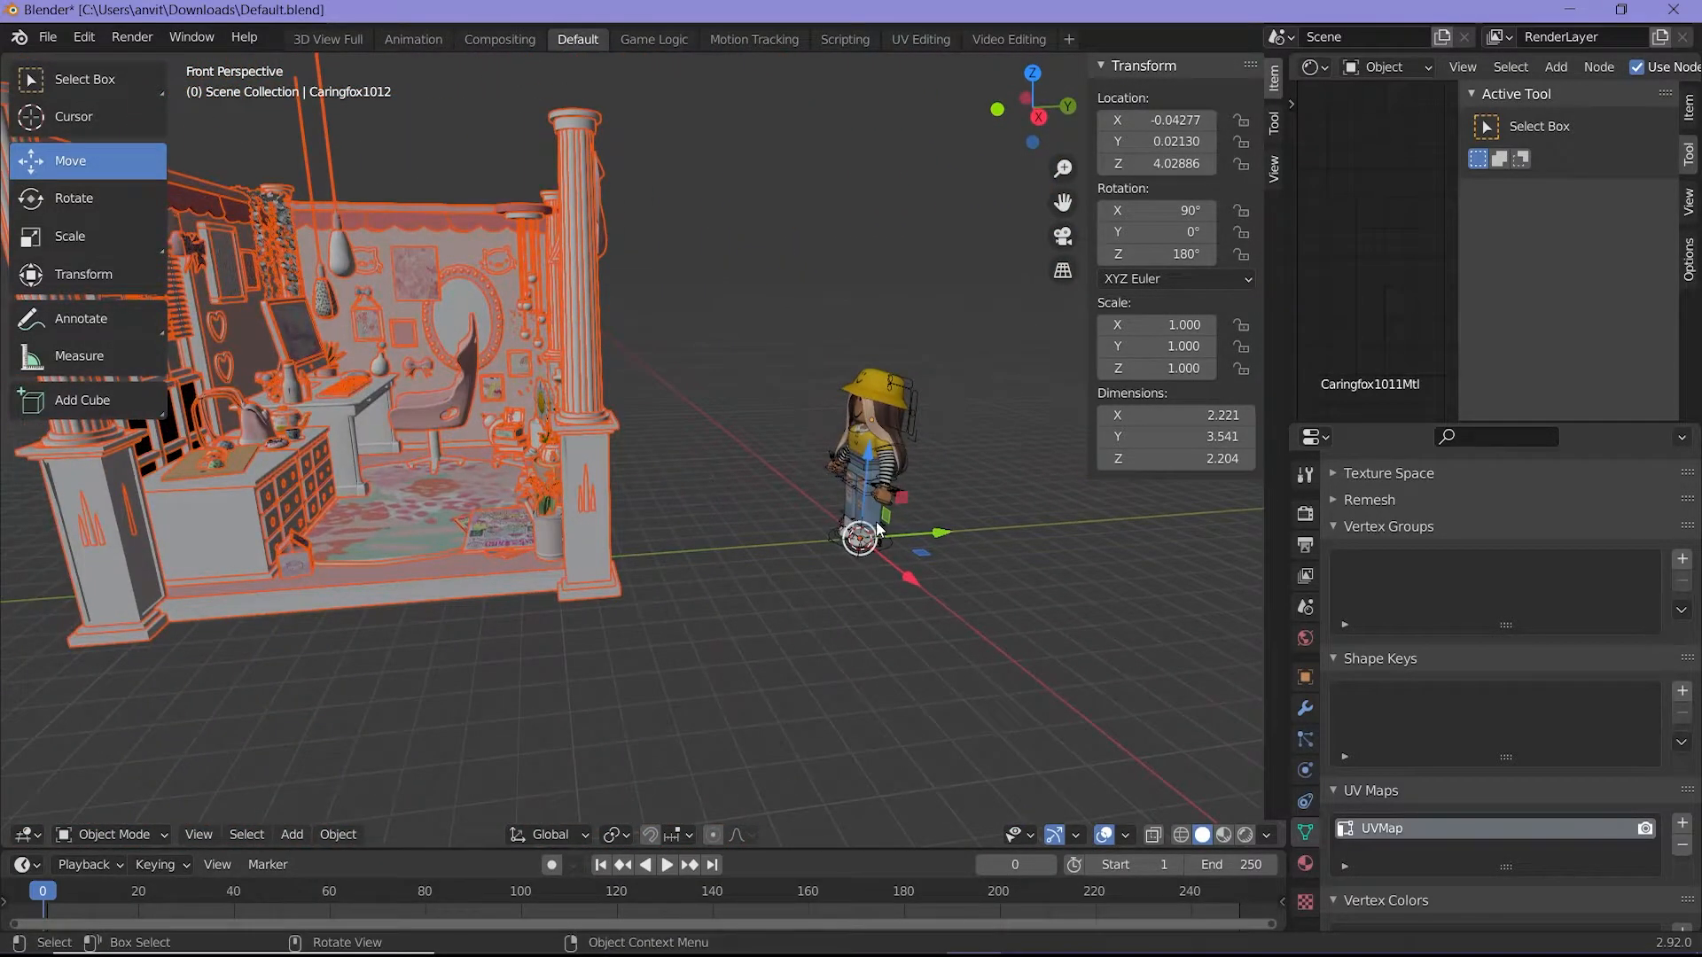
{"action": "key", "text": "g"}
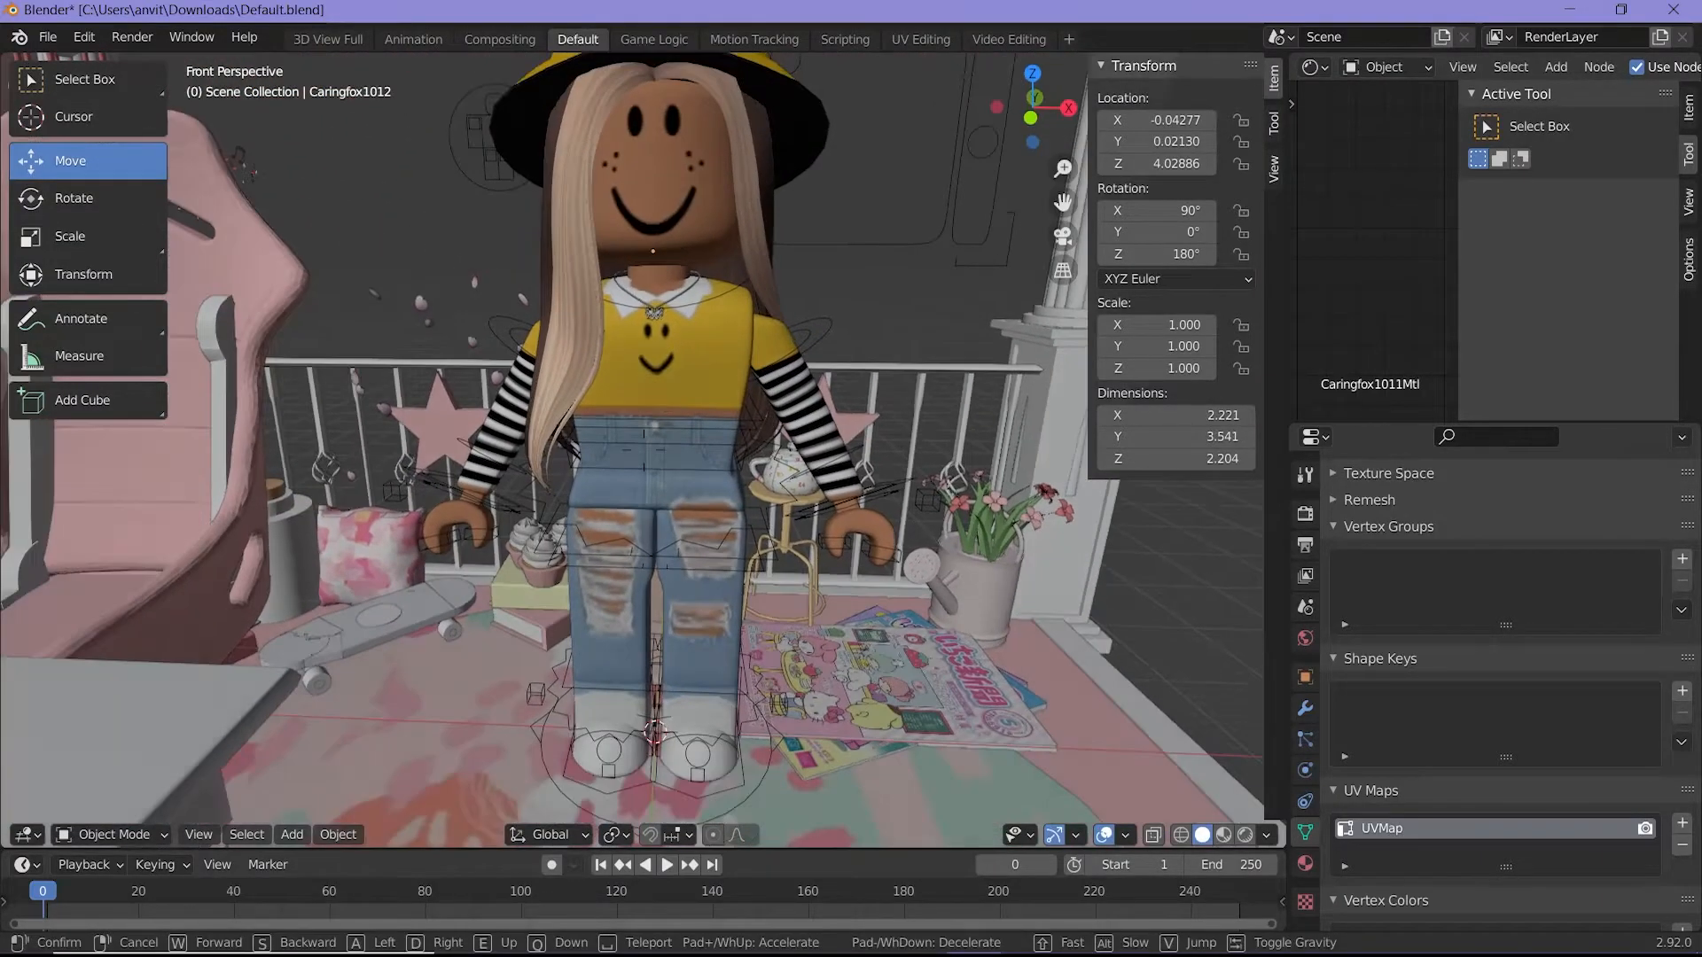
{"action": "left_click", "coordinate": [690, 91]}
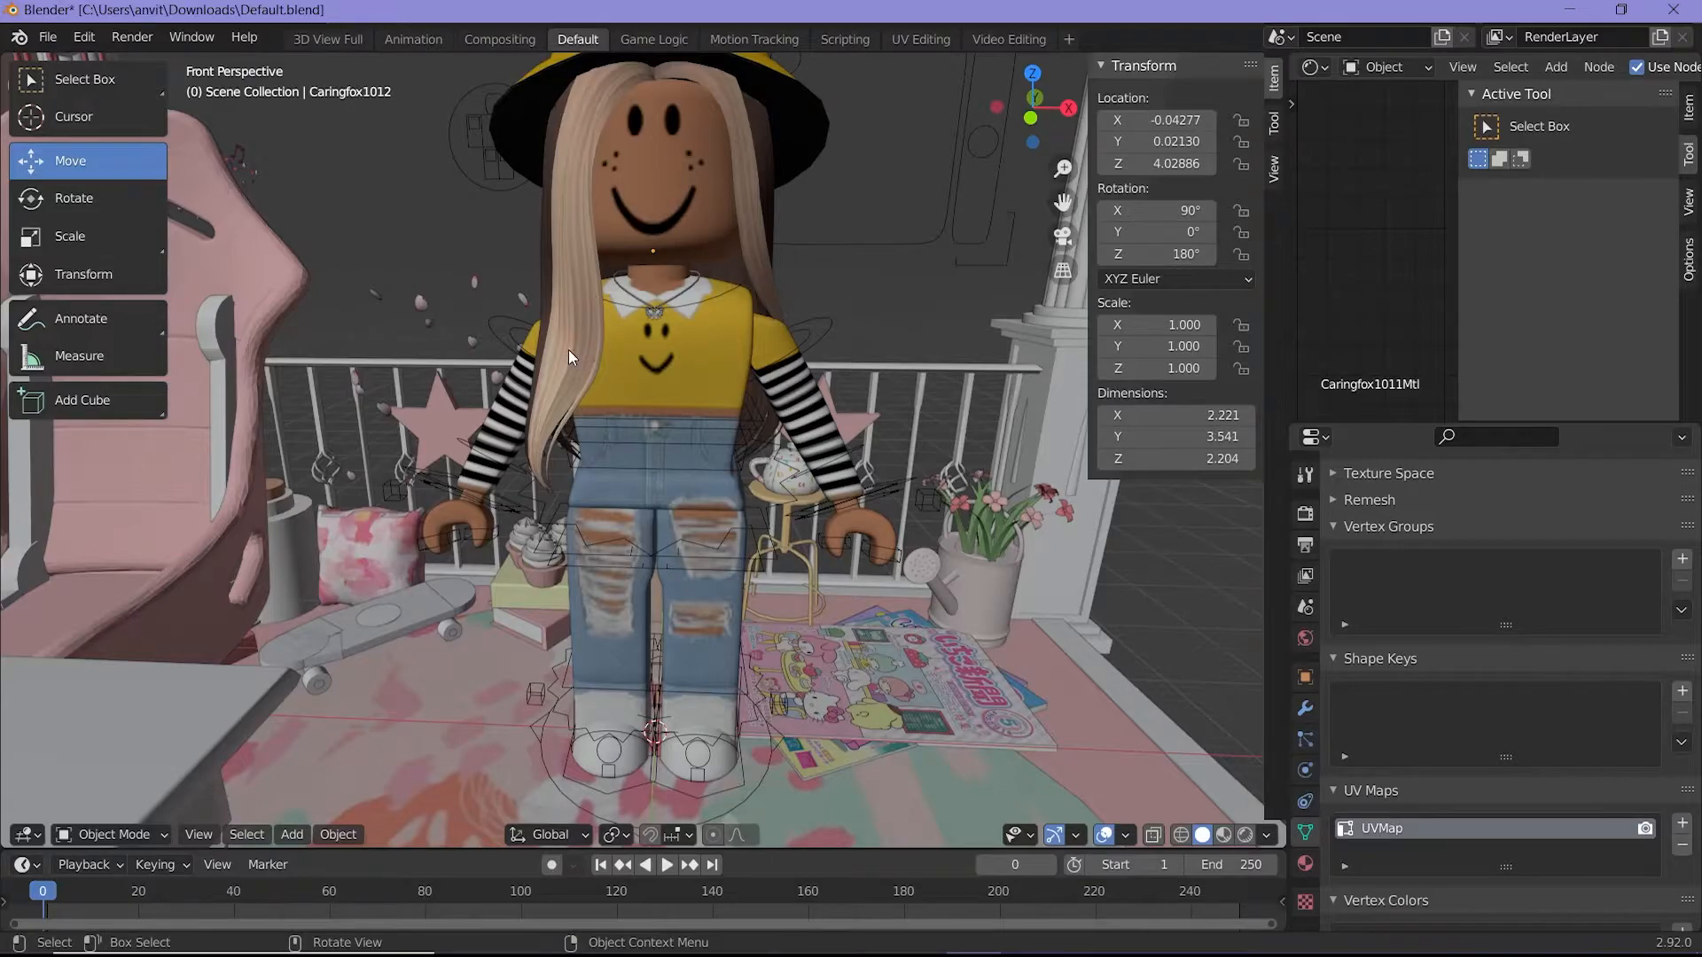
Rotate the character's right shoulder bone so the arm bends up and the hand rises beside the head.
{"action": "left_click", "coordinate": [499, 335]}
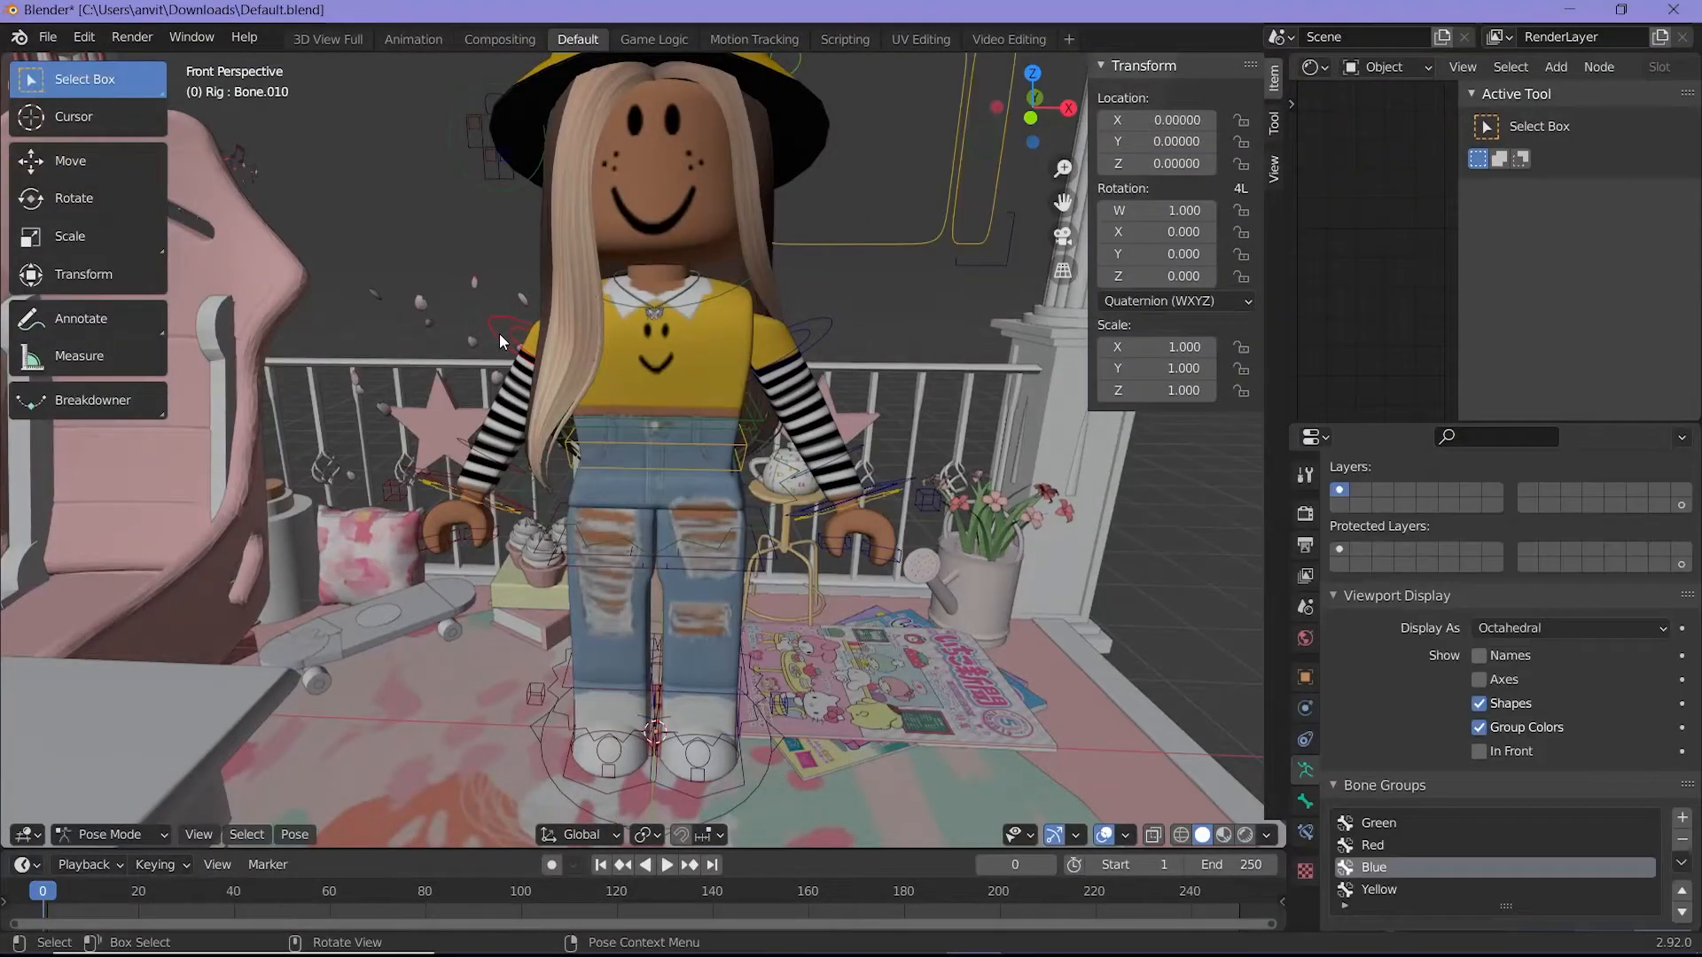
{"action": "left_click", "coordinate": [819, 337]}
{"action": "left_click", "coordinate": [493, 335]}
{"action": "left_click", "coordinate": [78, 190]}
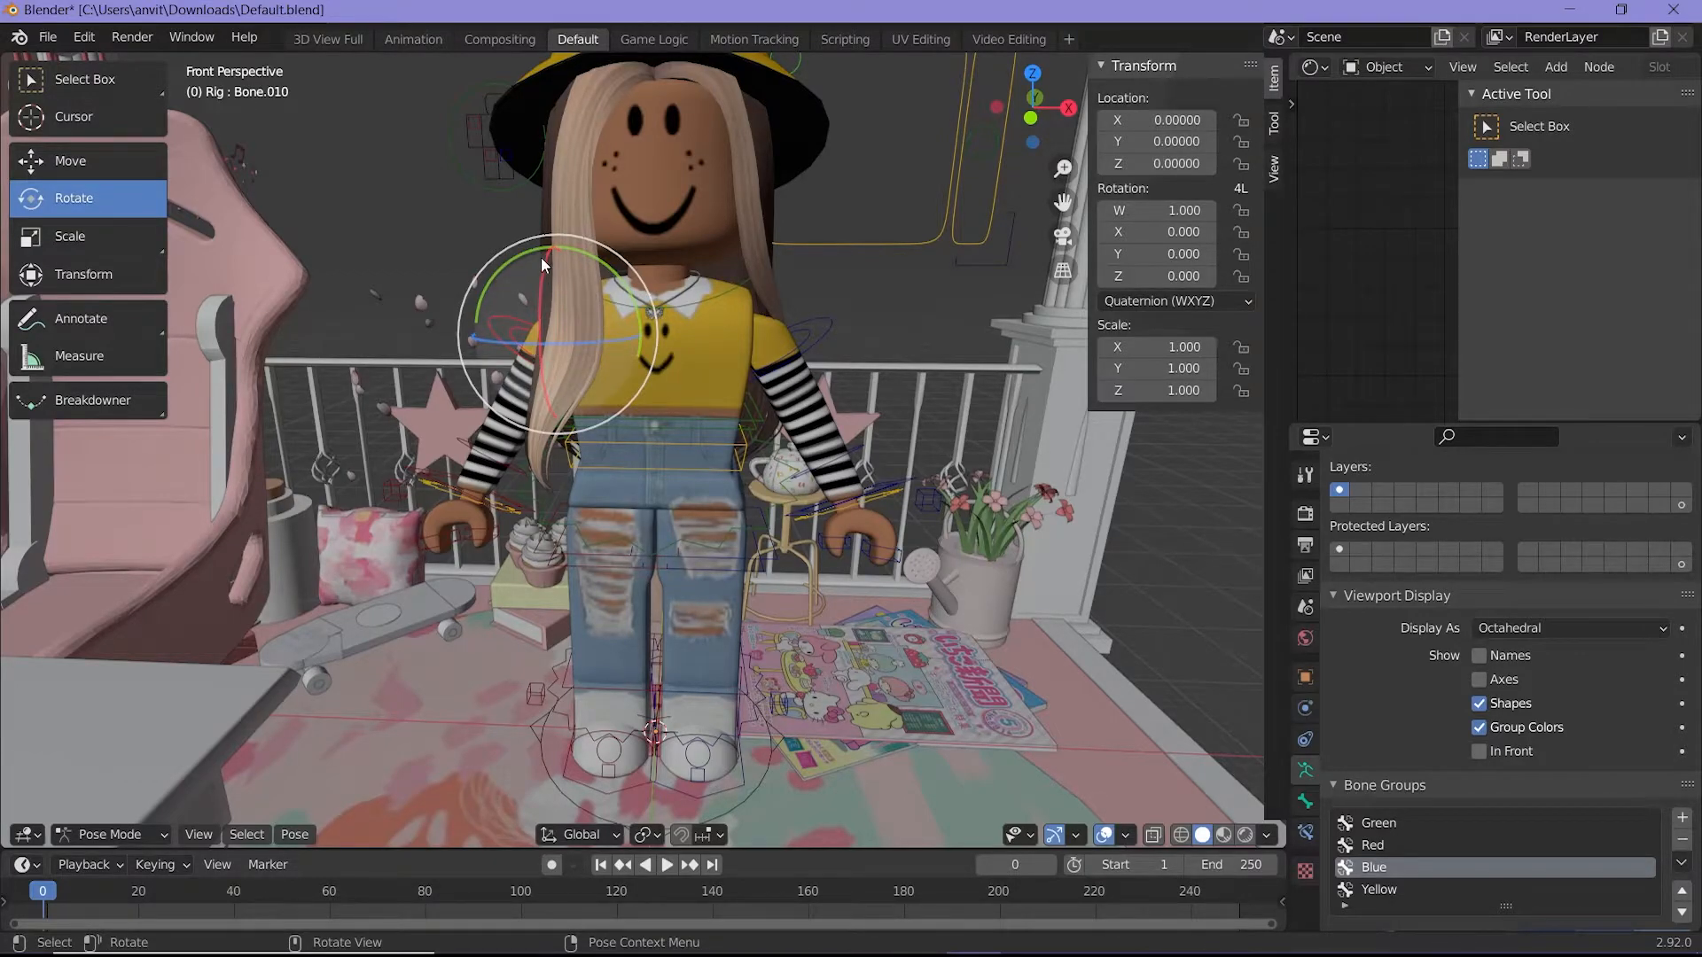
{"action": "left_click_drag", "start_coordinate": [537, 299], "coordinate": [551, 227]}
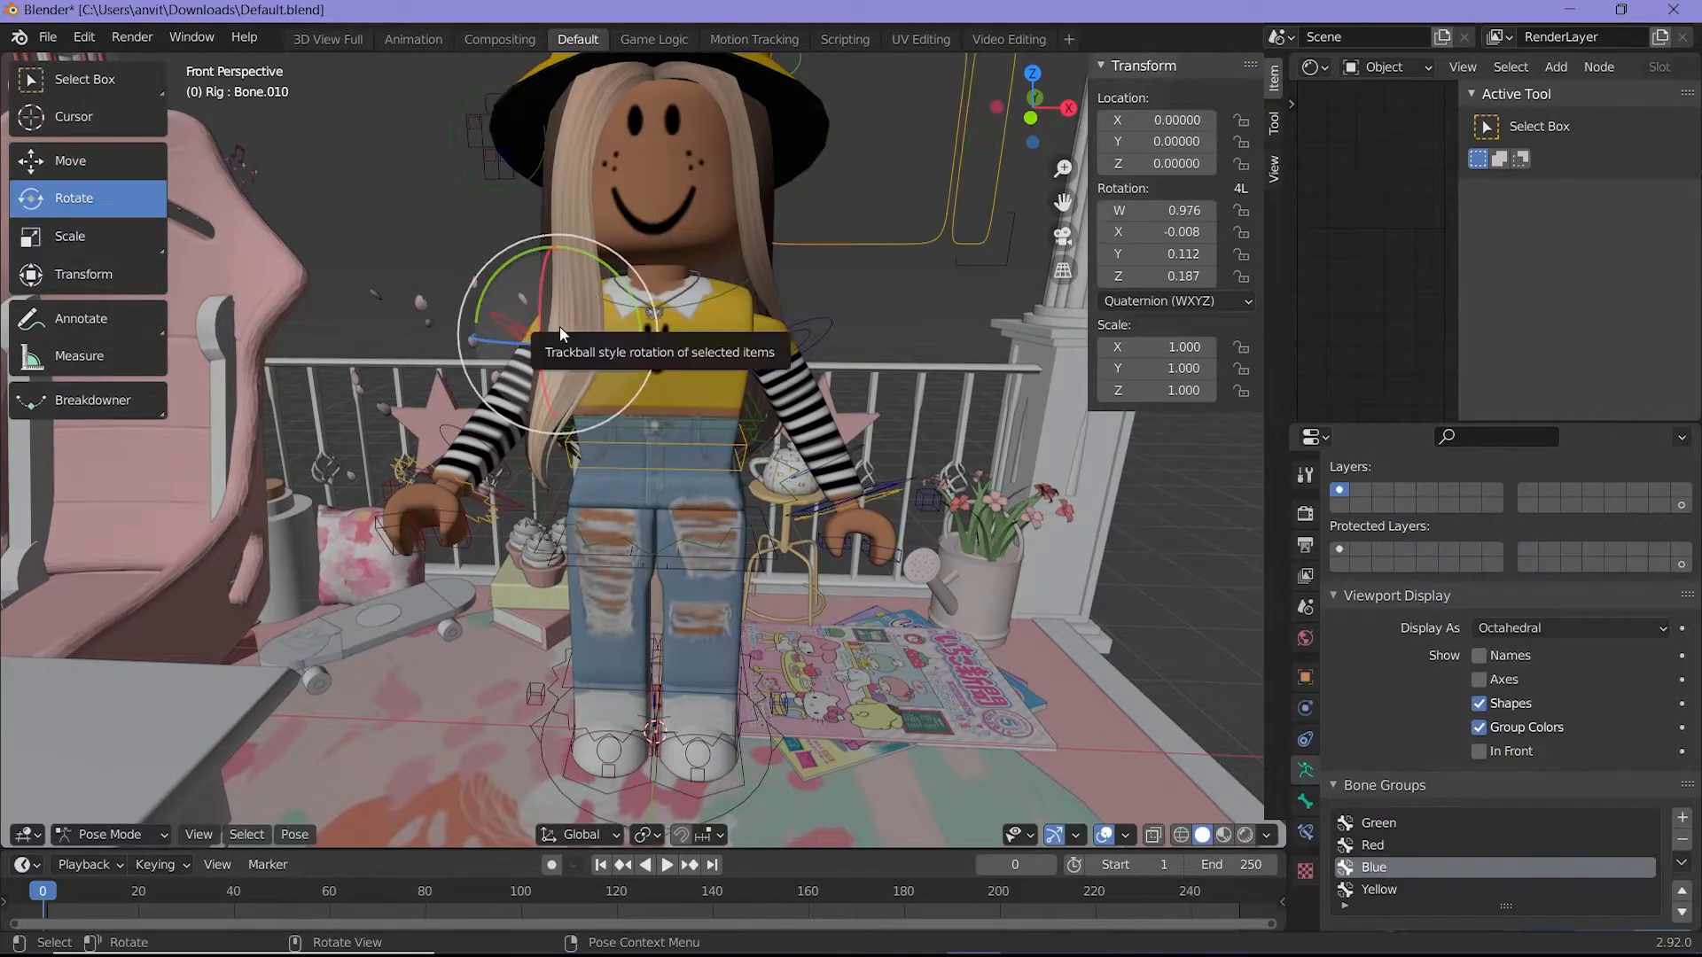
{"action": "left_click_drag", "start_coordinate": [557, 324], "coordinate": [601, 207]}
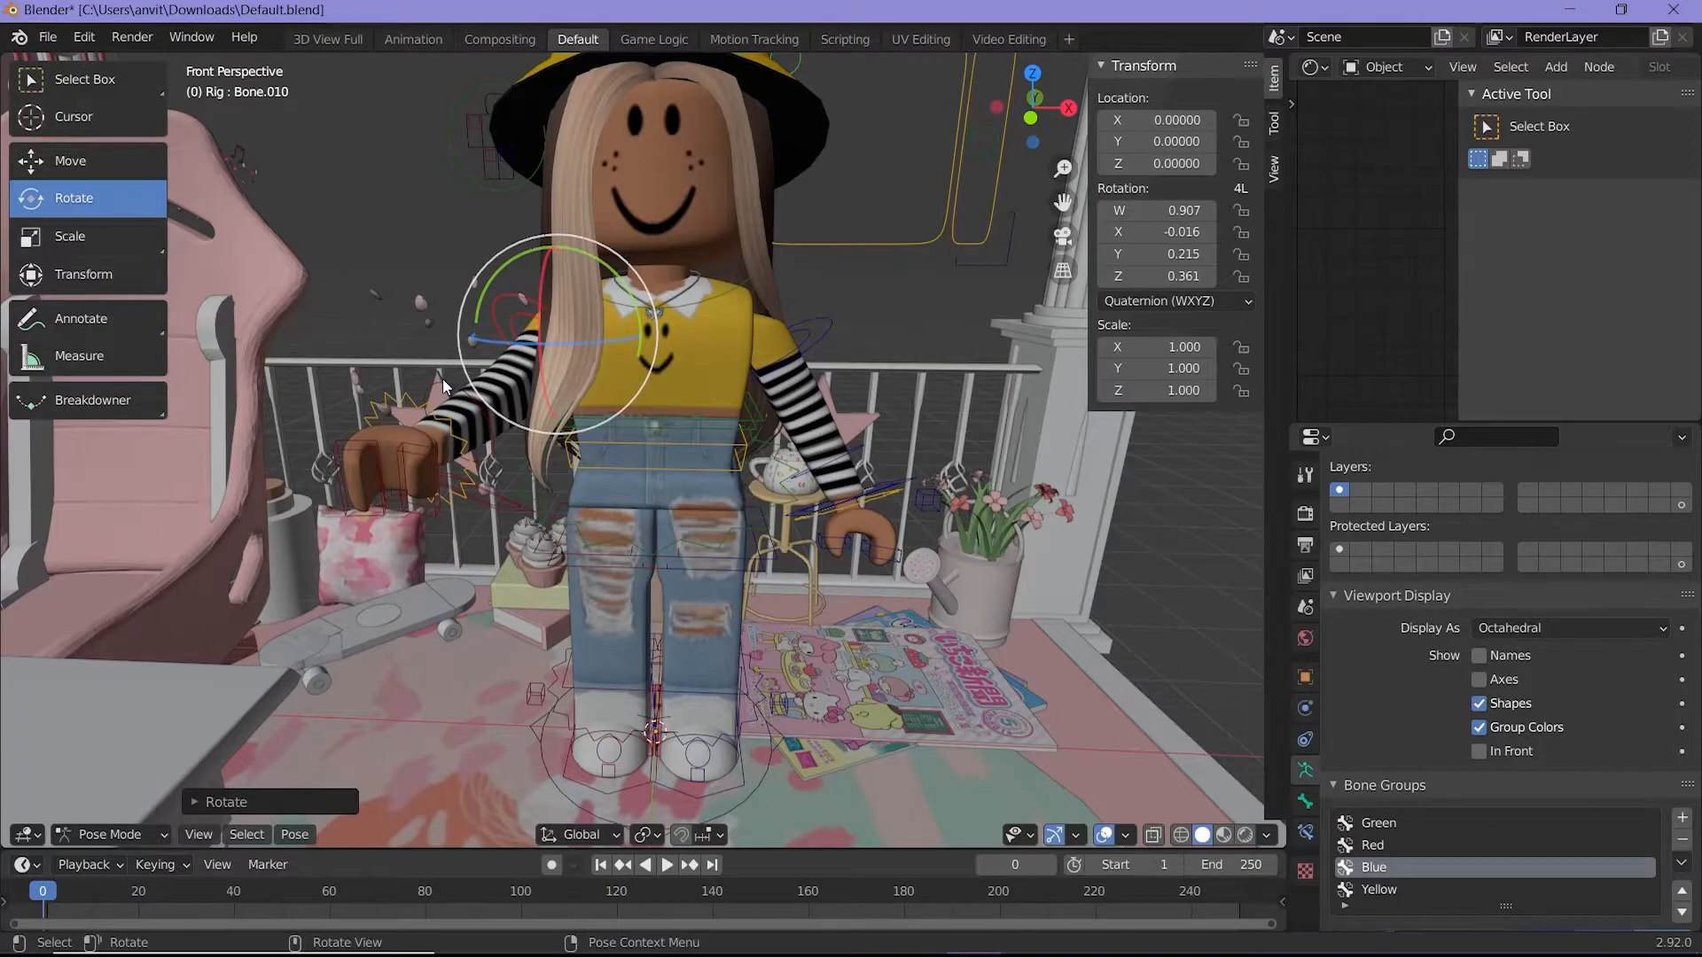
{"action": "left_click_drag", "start_coordinate": [481, 358], "coordinate": [525, 211]}
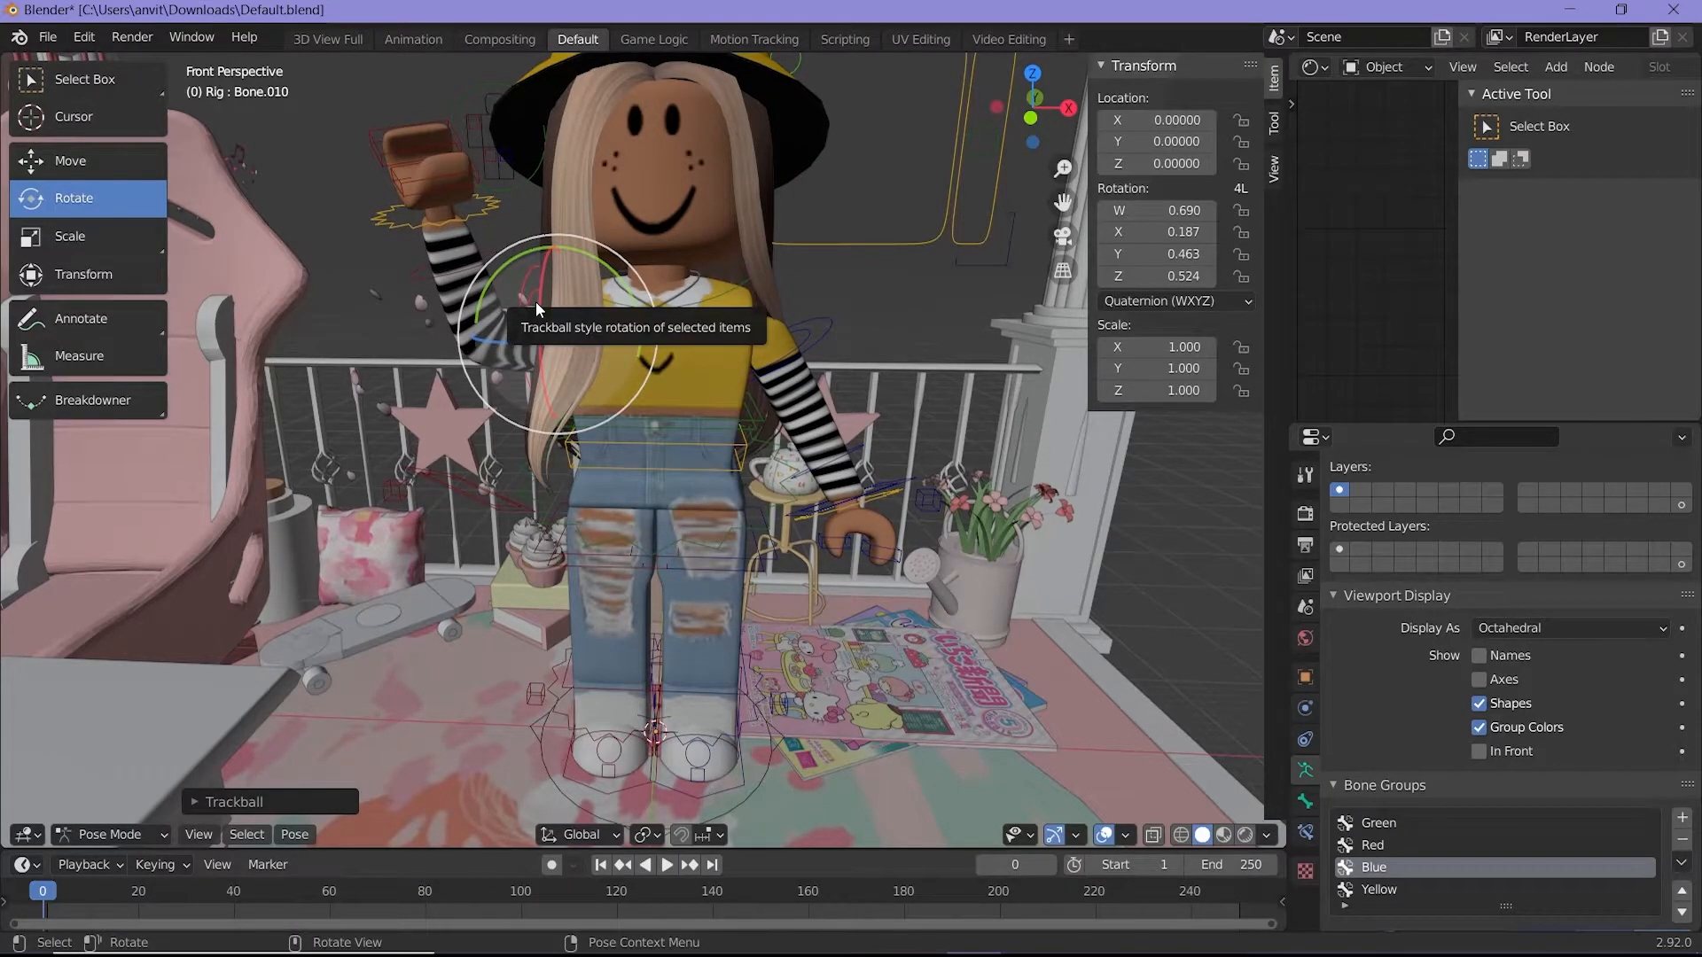
{"action": "key", "text": "shift+grave"}
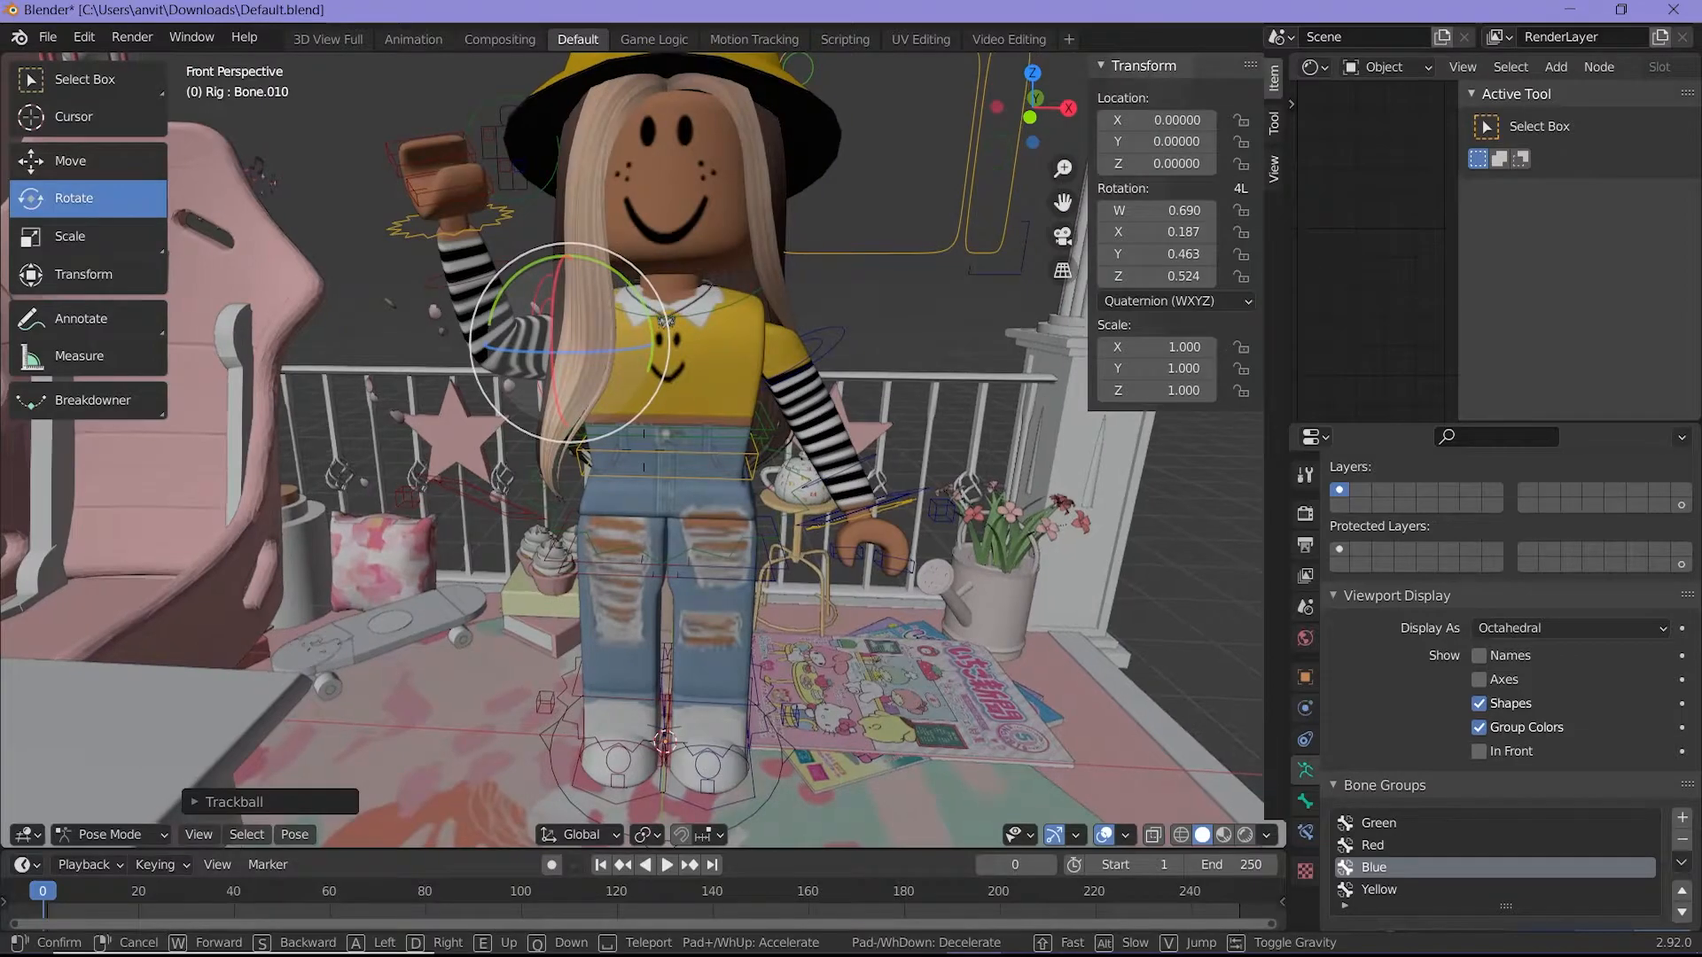
{"action": "left_click", "coordinate": [643, 449]}
{"action": "left_click", "coordinate": [937, 312]}
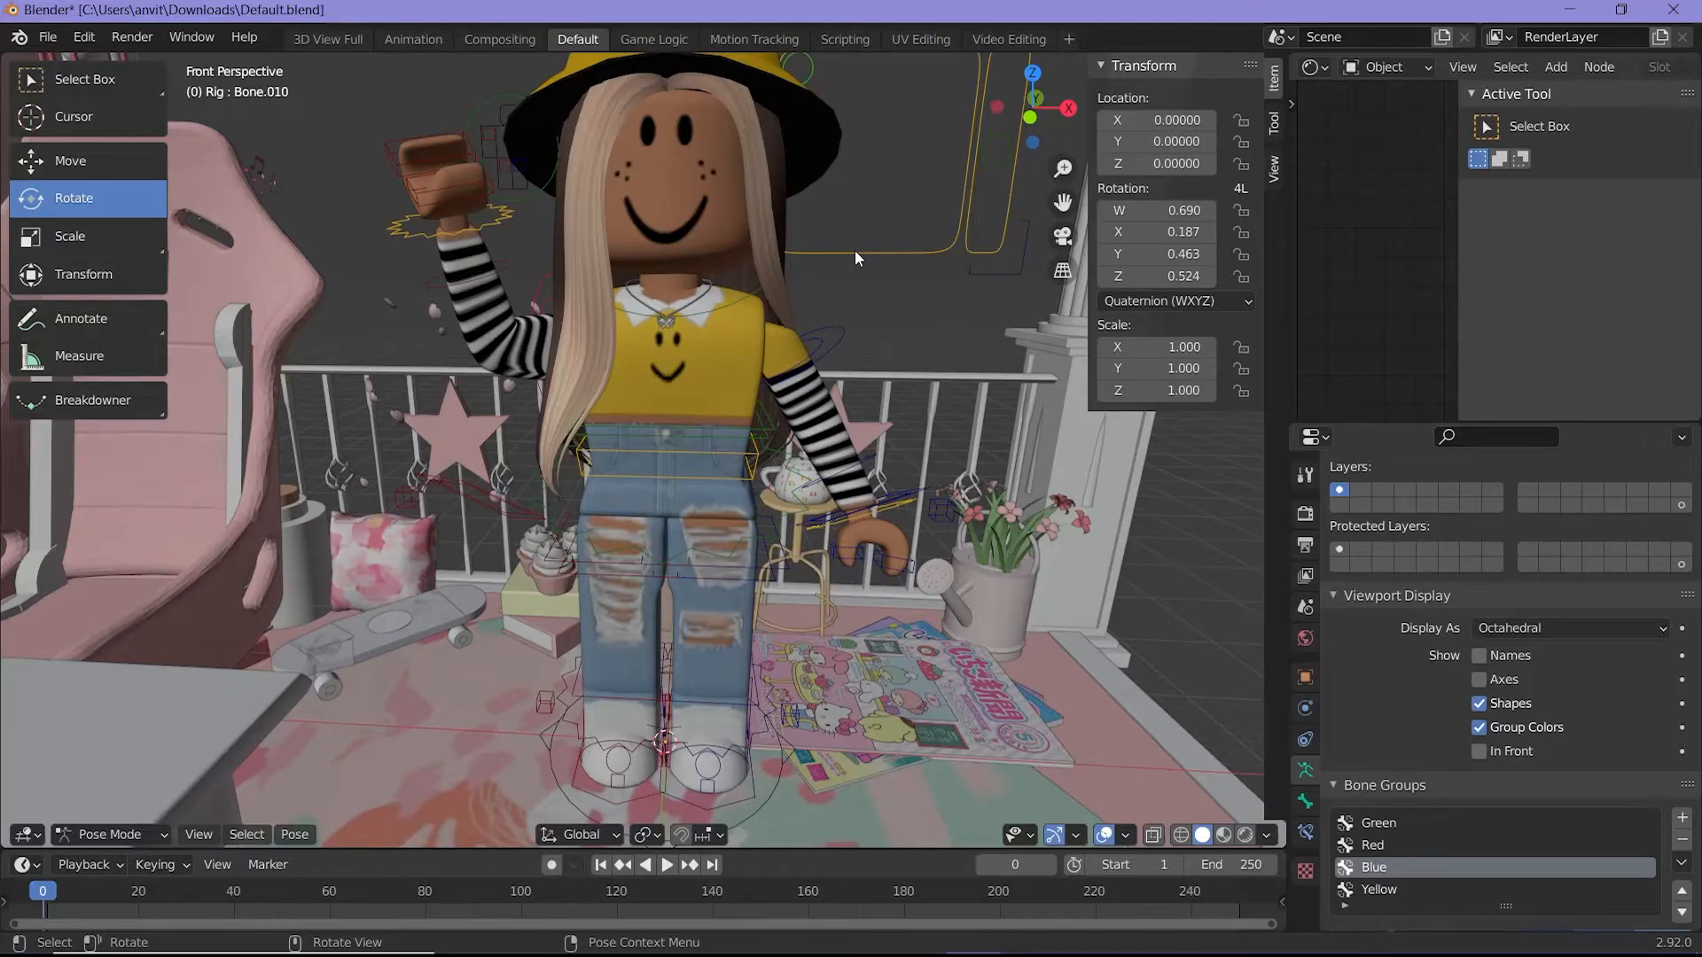
Rotate the character's left shoulder bone to bring that arm out of its hanging position.
{"action": "left_click", "coordinate": [869, 461]}
{"action": "left_click", "coordinate": [829, 338]}
{"action": "left_click_drag", "start_coordinate": [811, 403], "coordinate": [784, 359]}
In Object Mode, move the rig and head together onto the pink desk chair and scale them to 1.125.
{"action": "key", "text": "ctrl+Tab"}
{"action": "left_click", "coordinate": [647, 196]}
{"action": "left_click_drag", "start_coordinate": [648, 197], "coordinate": [669, 202]}
{"action": "left_click", "coordinate": [678, 307]}
{"action": "left_click", "coordinate": [611, 292], "text": "shift"}
{"action": "middle_click_drag", "start_coordinate": [612, 293], "coordinate": [673, 496]}
{"action": "left_click", "coordinate": [71, 161]}
{"action": "left_click_drag", "start_coordinate": [1103, 653], "coordinate": [660, 612]}
{"action": "key", "text": "s"}
{"action": "left_click_drag", "start_coordinate": [580, 541], "coordinate": [583, 591]}
{"action": "key", "text": "shift+grave"}
{"action": "left_click", "coordinate": [644, 450]}
{"action": "left_click", "coordinate": [222, 802]}
{"action": "left_click", "coordinate": [311, 741]}
In Pose Mode, bend the character's legs to sit on the chair and rotate the arms so both hands reach the keyboard.
{"action": "key", "text": "ctrl+Tab"}
{"action": "key", "text": "shift+grave"}
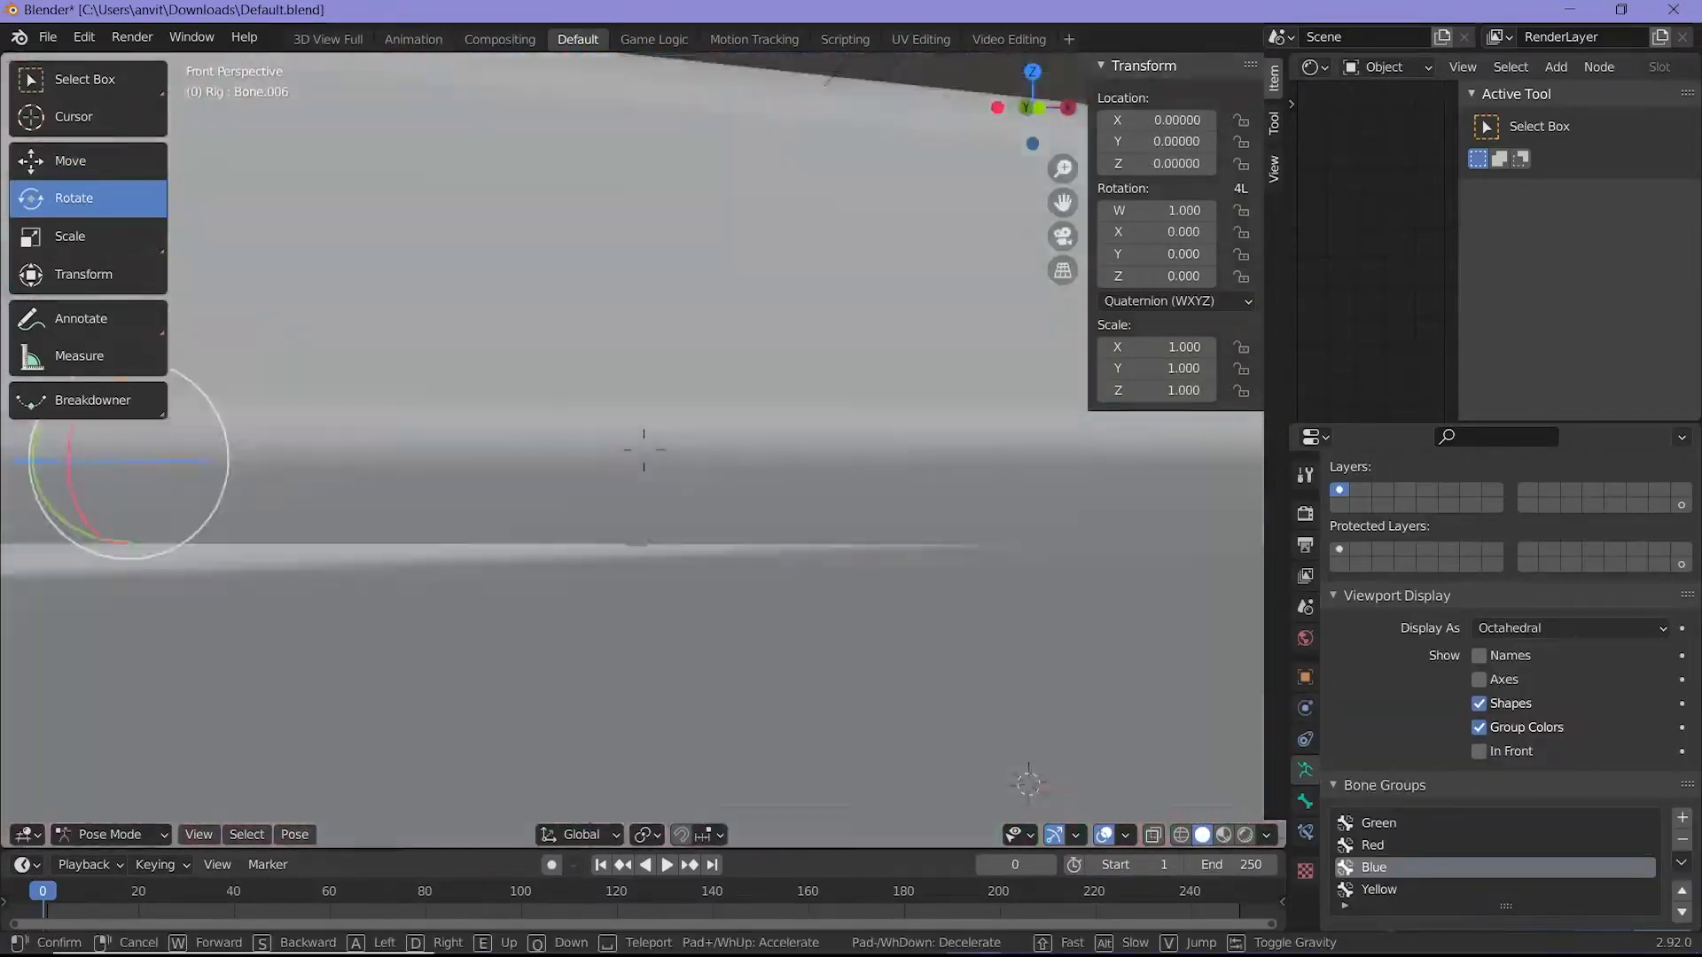
{"action": "left_click", "coordinate": [644, 450]}
{"action": "left_click_drag", "start_coordinate": [668, 200], "coordinate": [660, 292]}
{"action": "left_click", "coordinate": [62, 583]}
{"action": "left_click_drag", "start_coordinate": [258, 568], "coordinate": [293, 523]}
{"action": "left_click_drag", "start_coordinate": [296, 493], "coordinate": [323, 510]}
{"action": "key", "text": "shift+grave"}
{"action": "left_click", "coordinate": [644, 450]}
{"action": "left_click", "coordinate": [620, 491]}
{"action": "key", "text": "shift+grave"}
{"action": "left_click_drag", "start_coordinate": [631, 311], "coordinate": [413, 439]}
{"action": "key", "text": "shift+grave"}
{"action": "left_click", "coordinate": [993, 351]}
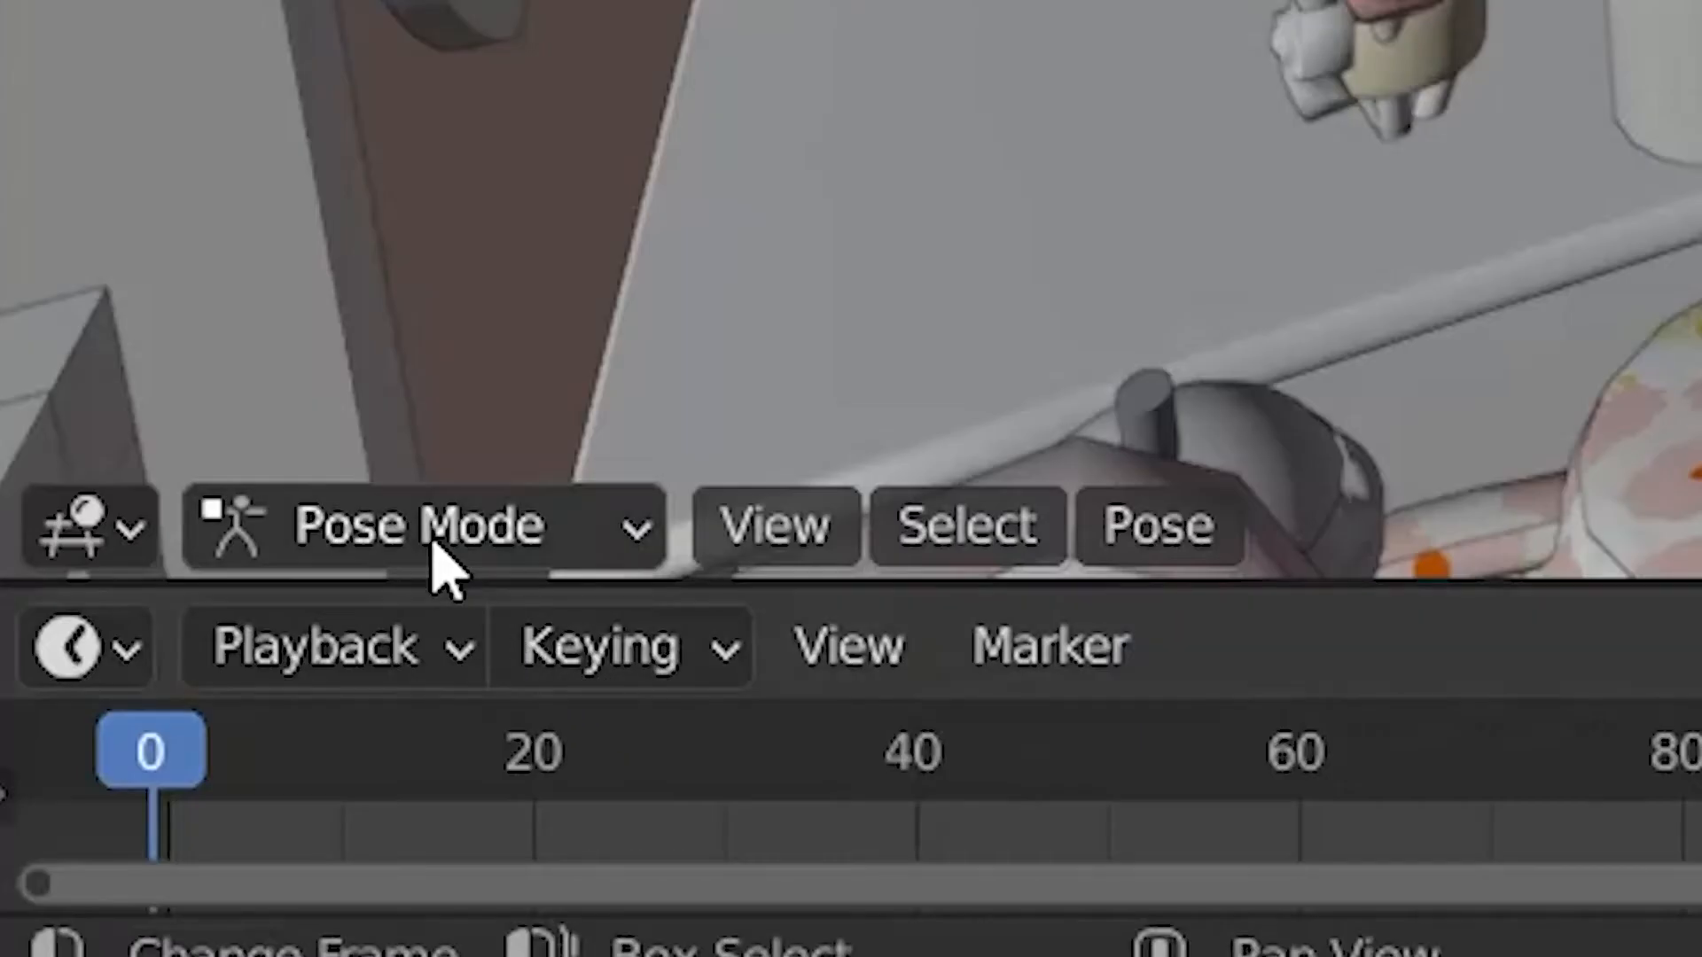
Return the rig to Object Mode, add a camera to the scene and look through it.
{"action": "left_click", "coordinate": [112, 838]}
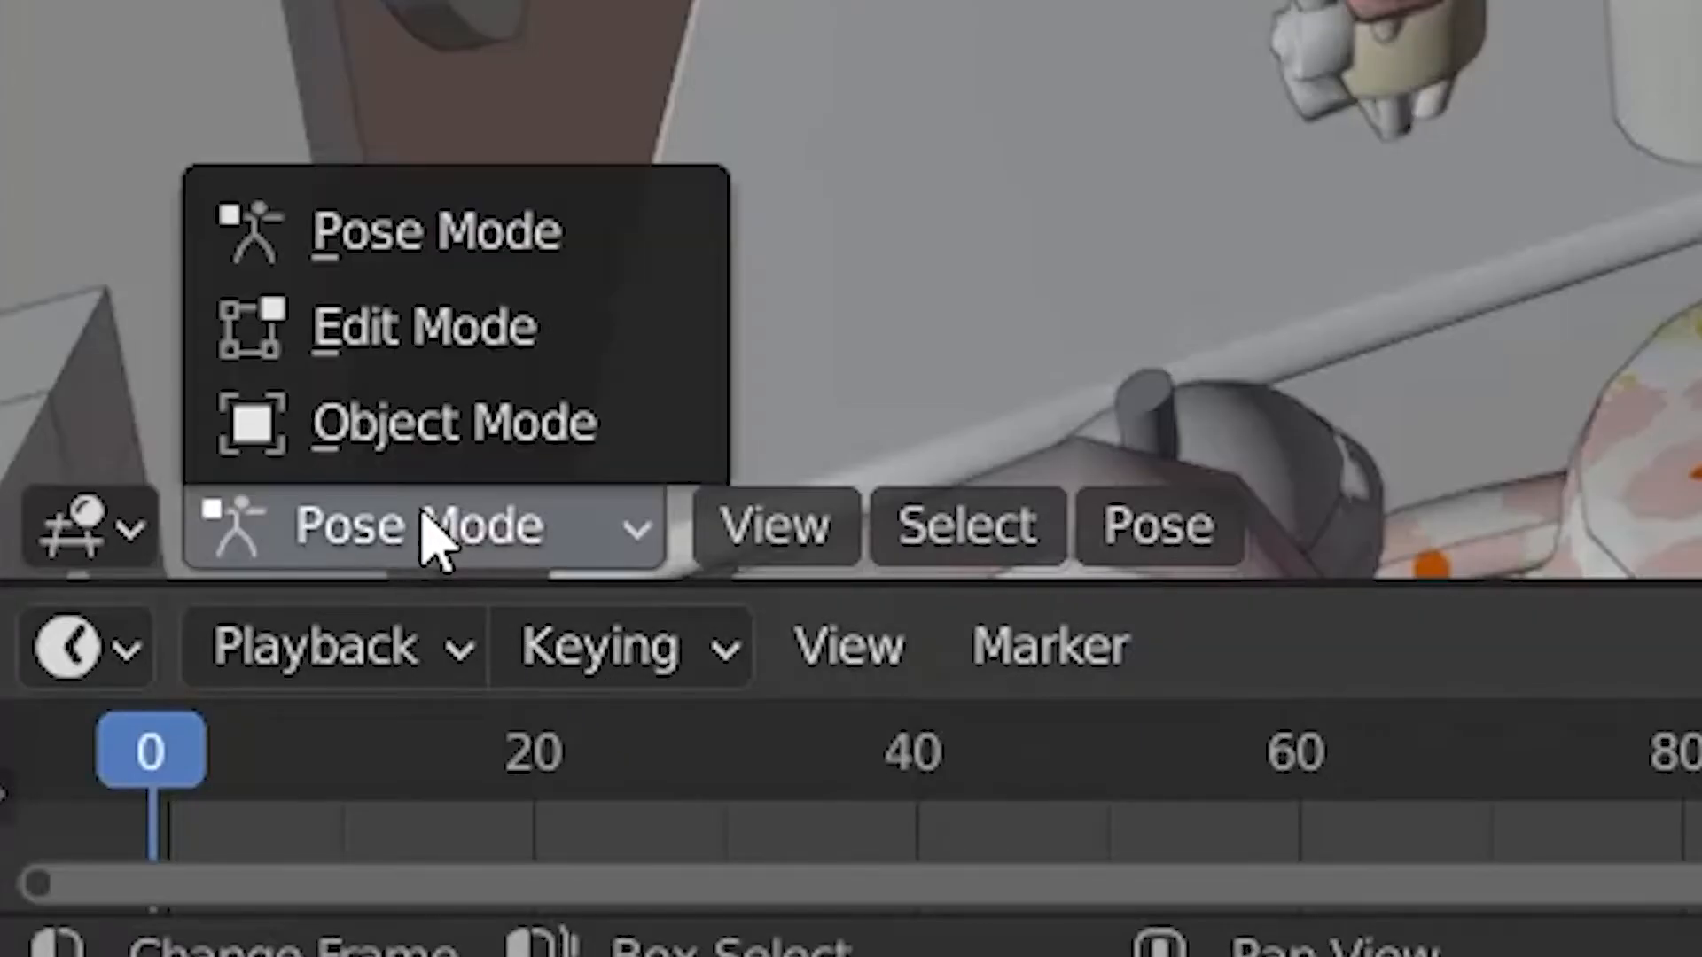
{"action": "left_click", "coordinate": [530, 457]}
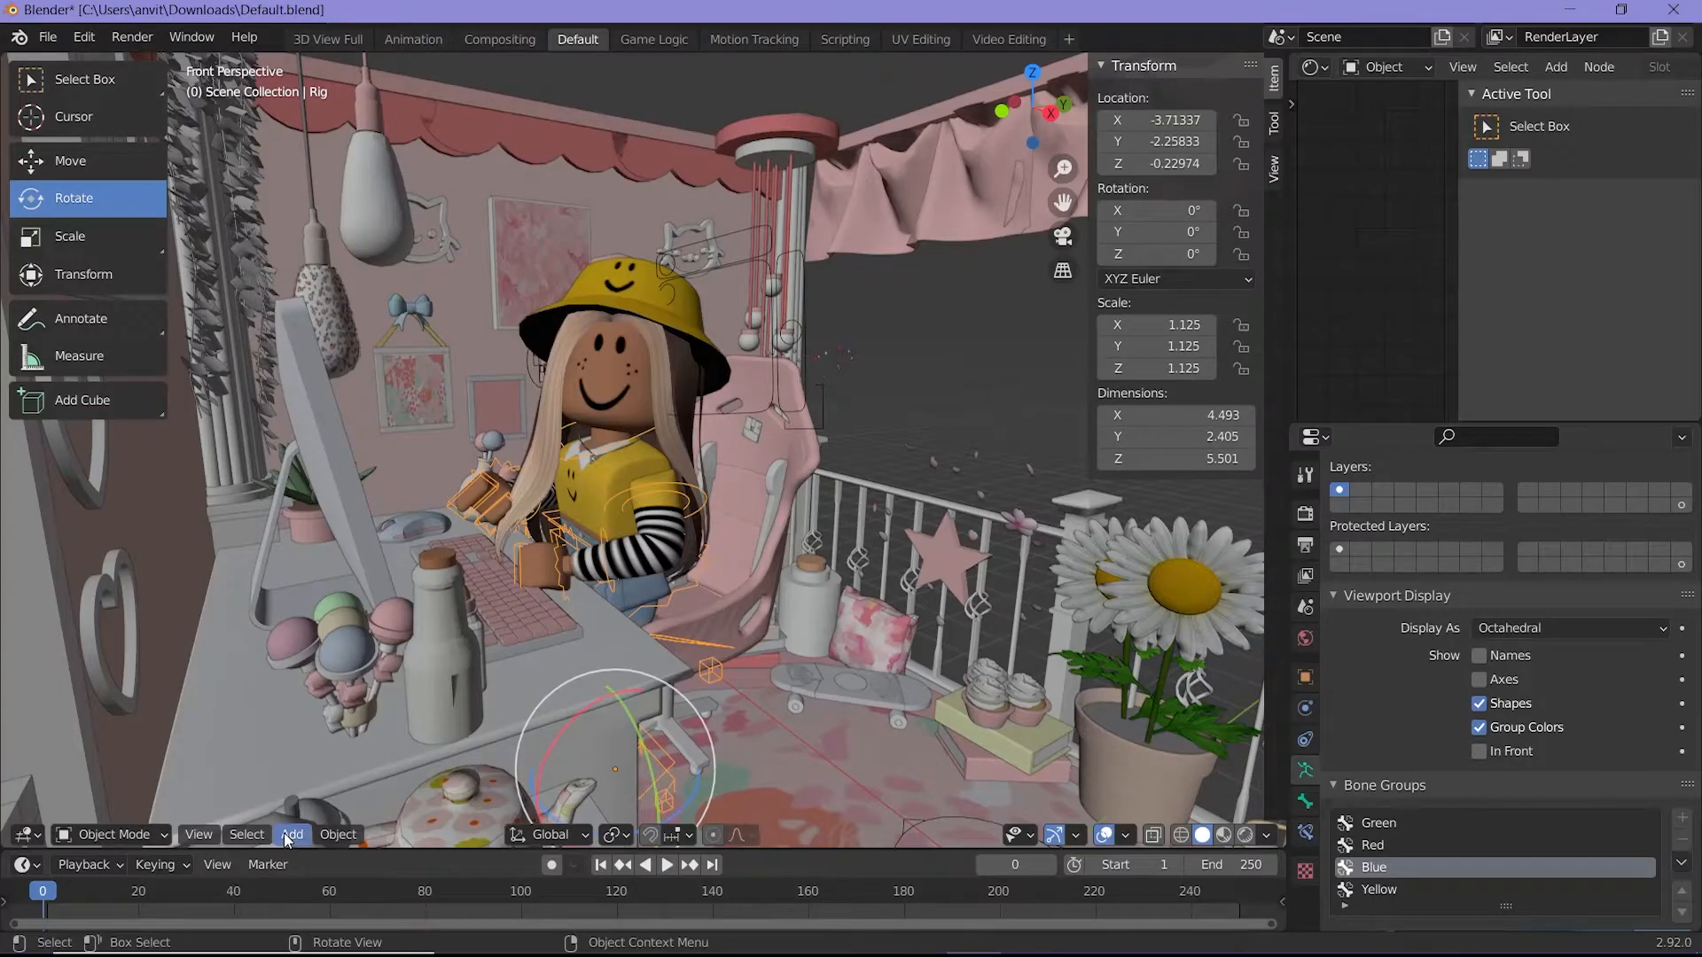
{"action": "left_click", "coordinate": [292, 834]}
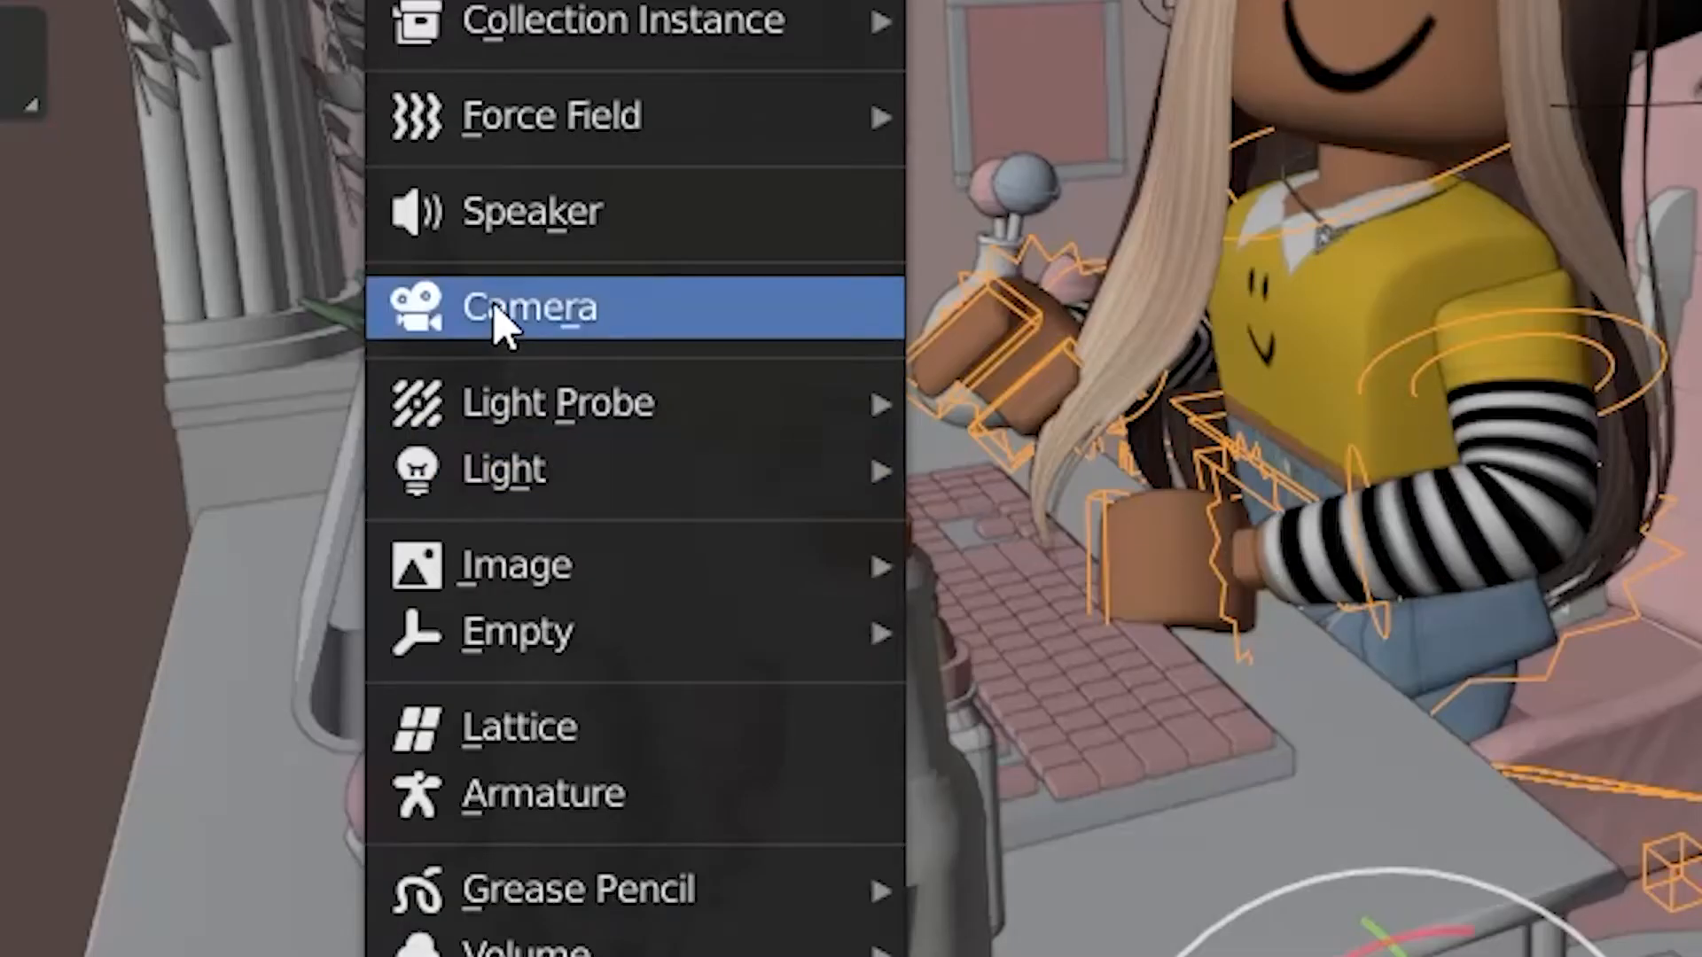
{"action": "left_click", "coordinate": [494, 306]}
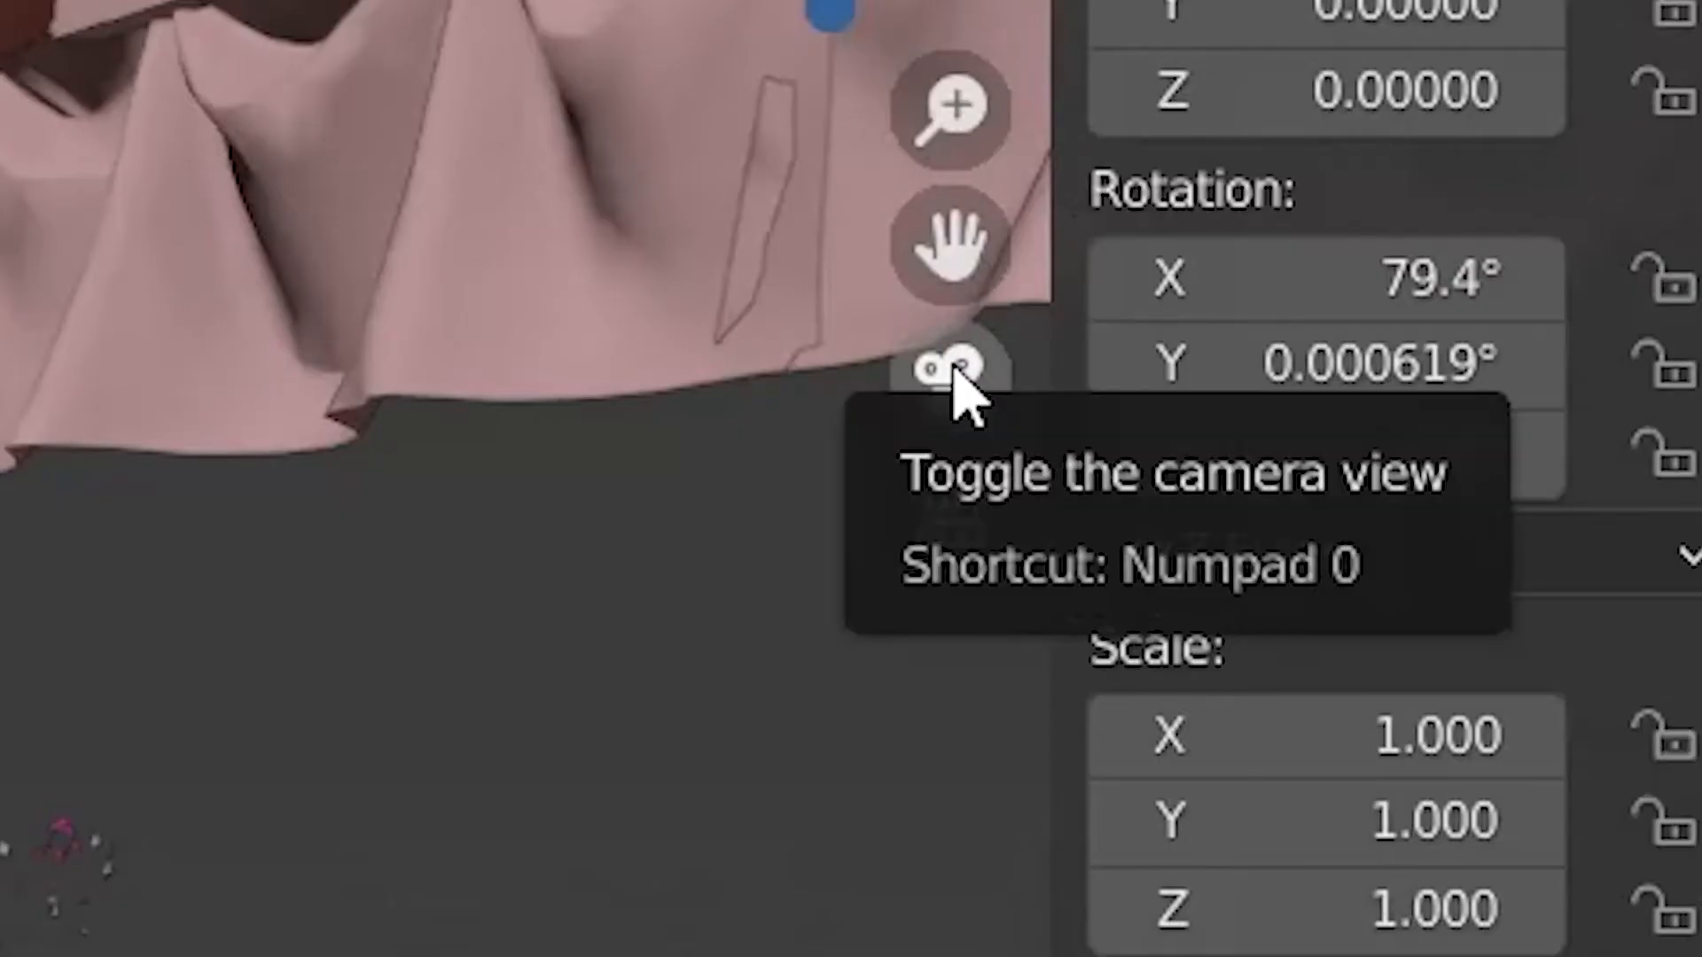
{"action": "left_click", "coordinate": [955, 370]}
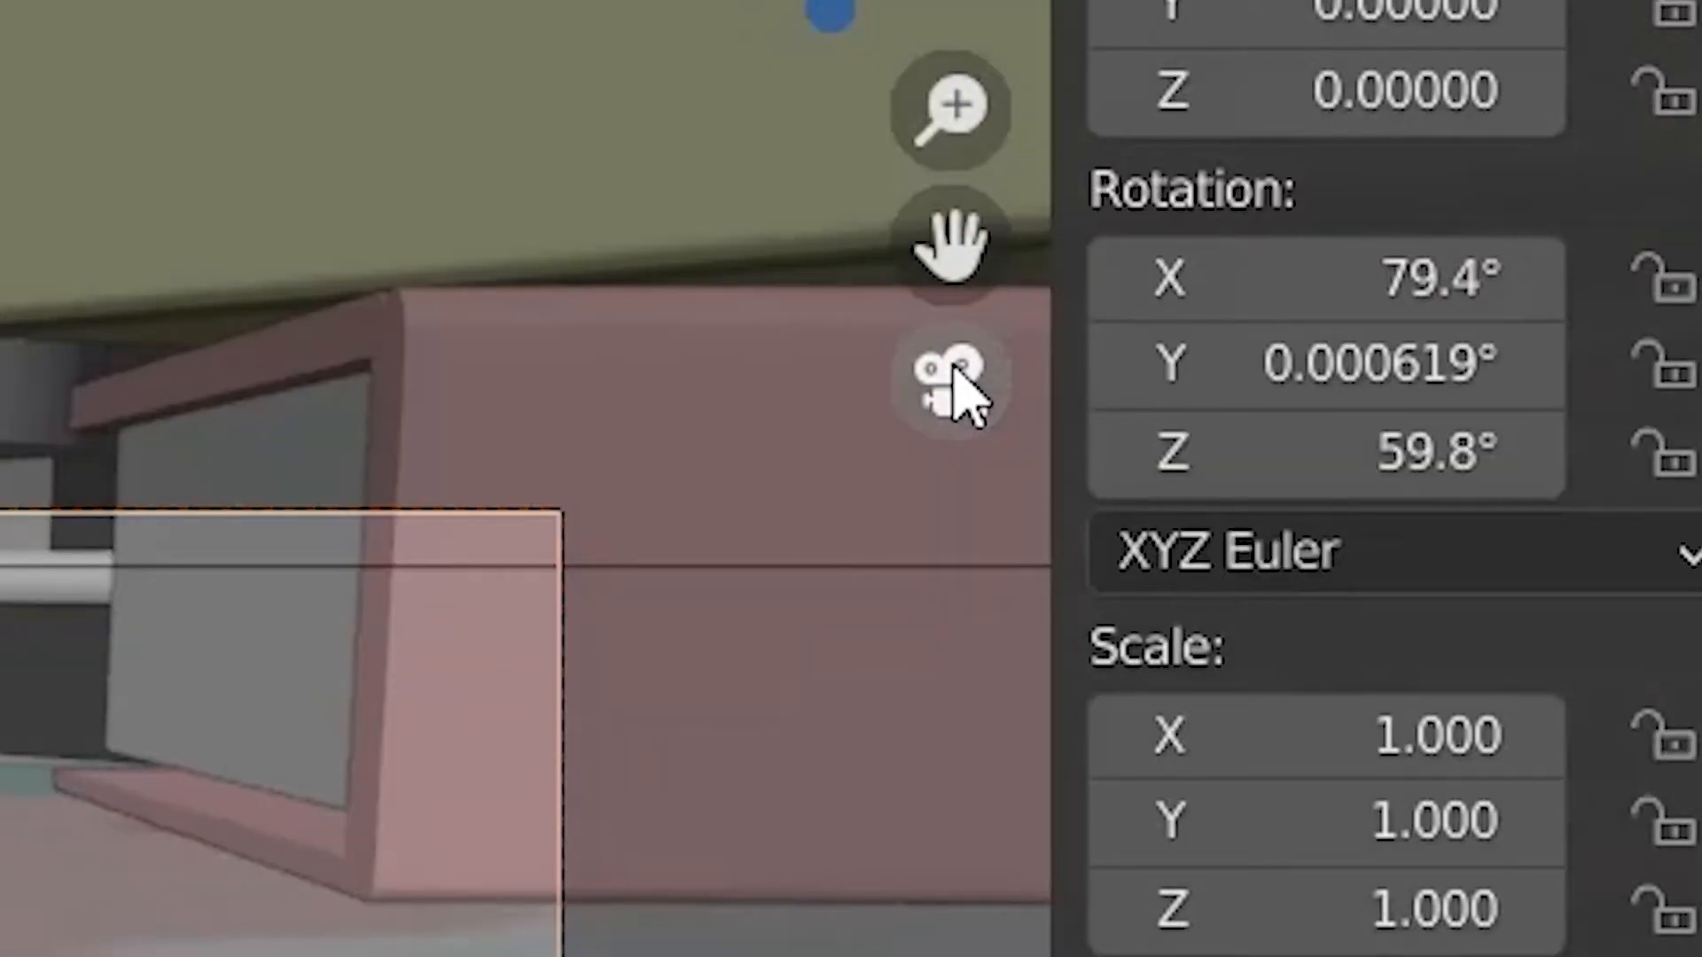
Fly the camera back and up until it frames the seated character and the desk with the decorated wall behind.
{"action": "key", "text": "shift+grave"}
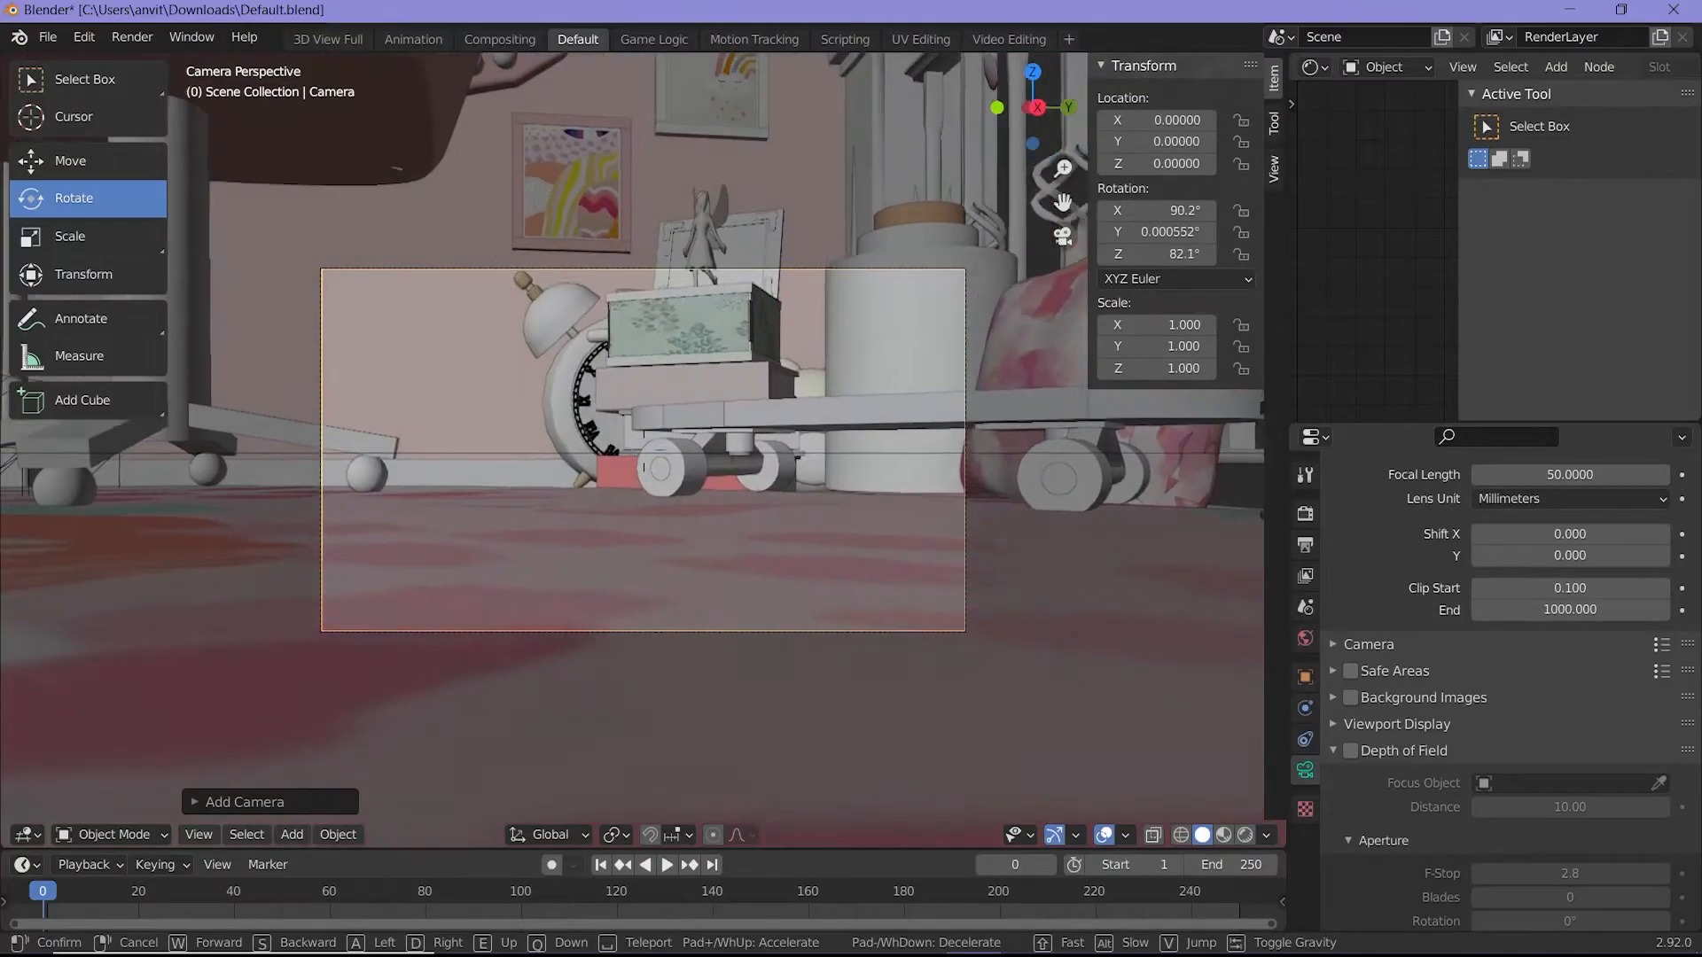
{"action": "key", "text": "a"}
{"action": "key", "text": "s"}
{"action": "key", "text": "e"}
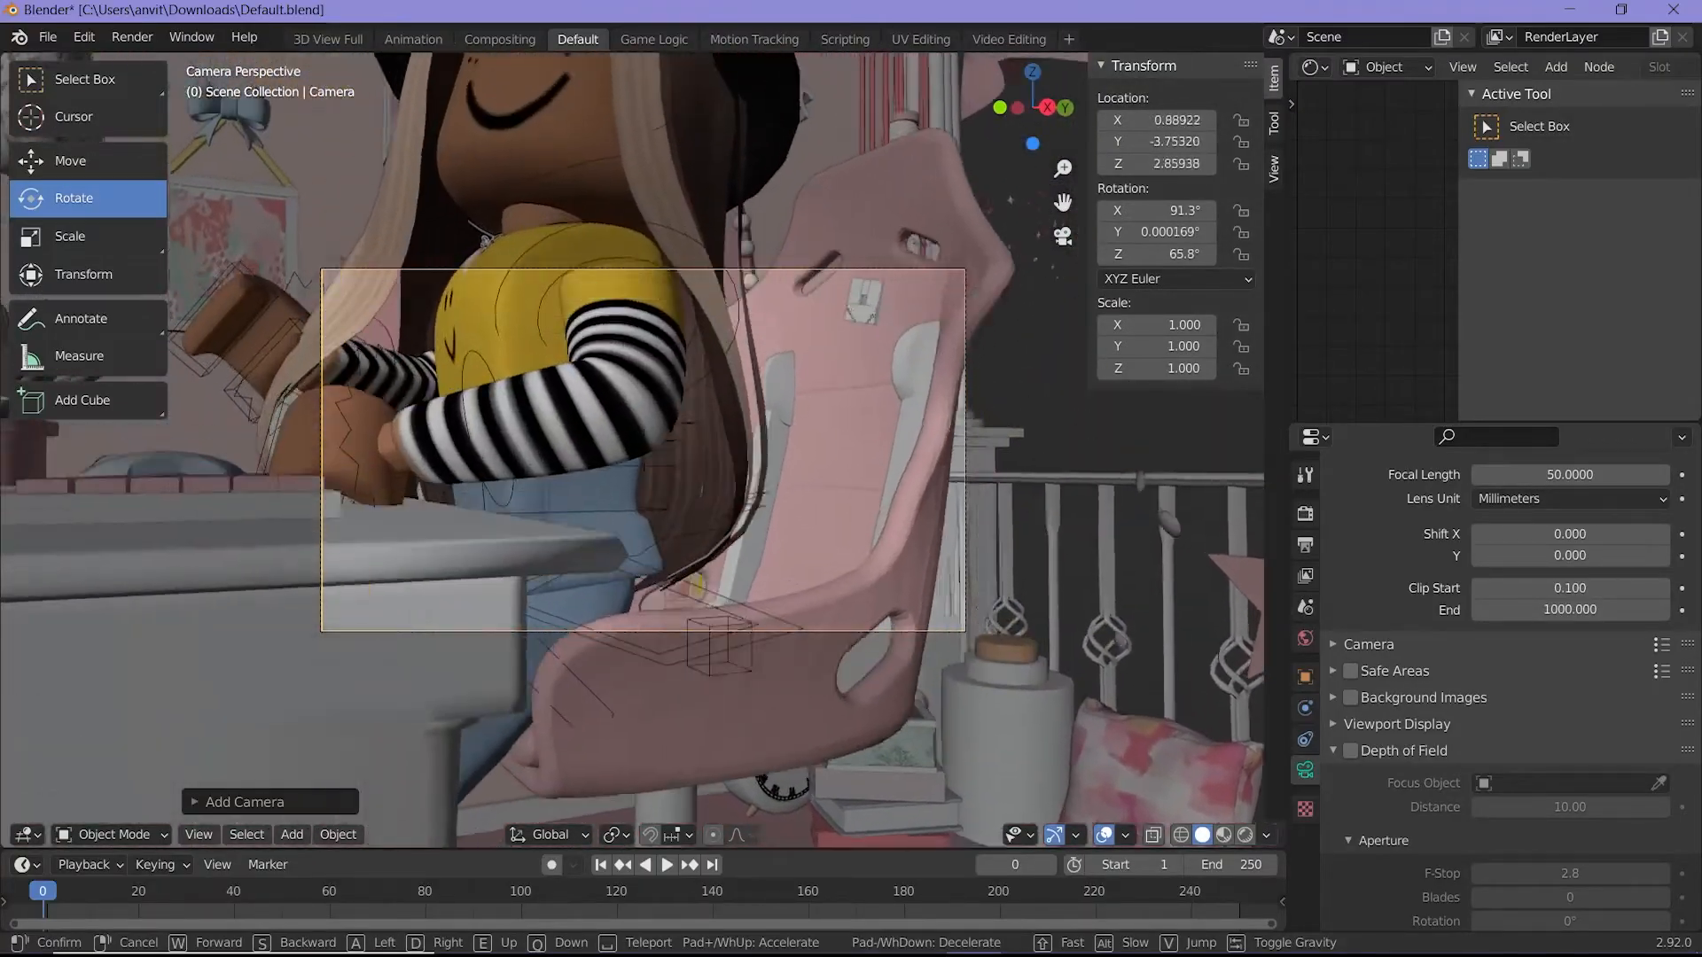
{"action": "key", "text": "s"}
{"action": "key", "text": "e"}
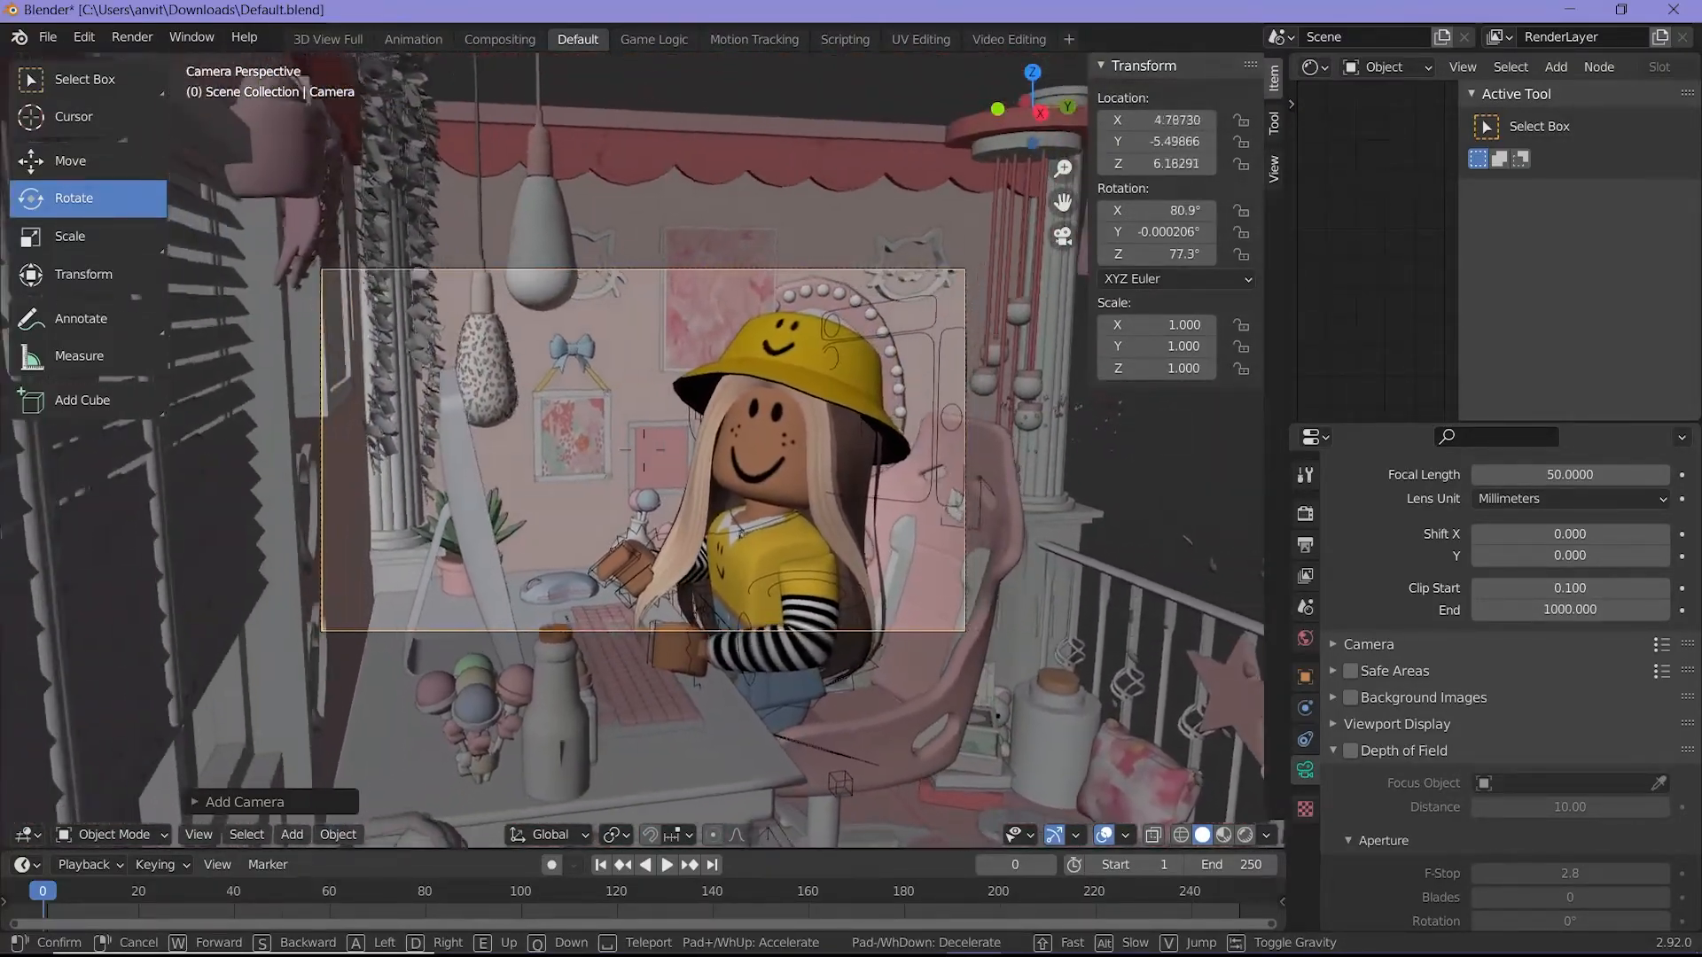
{"action": "key", "text": "w"}
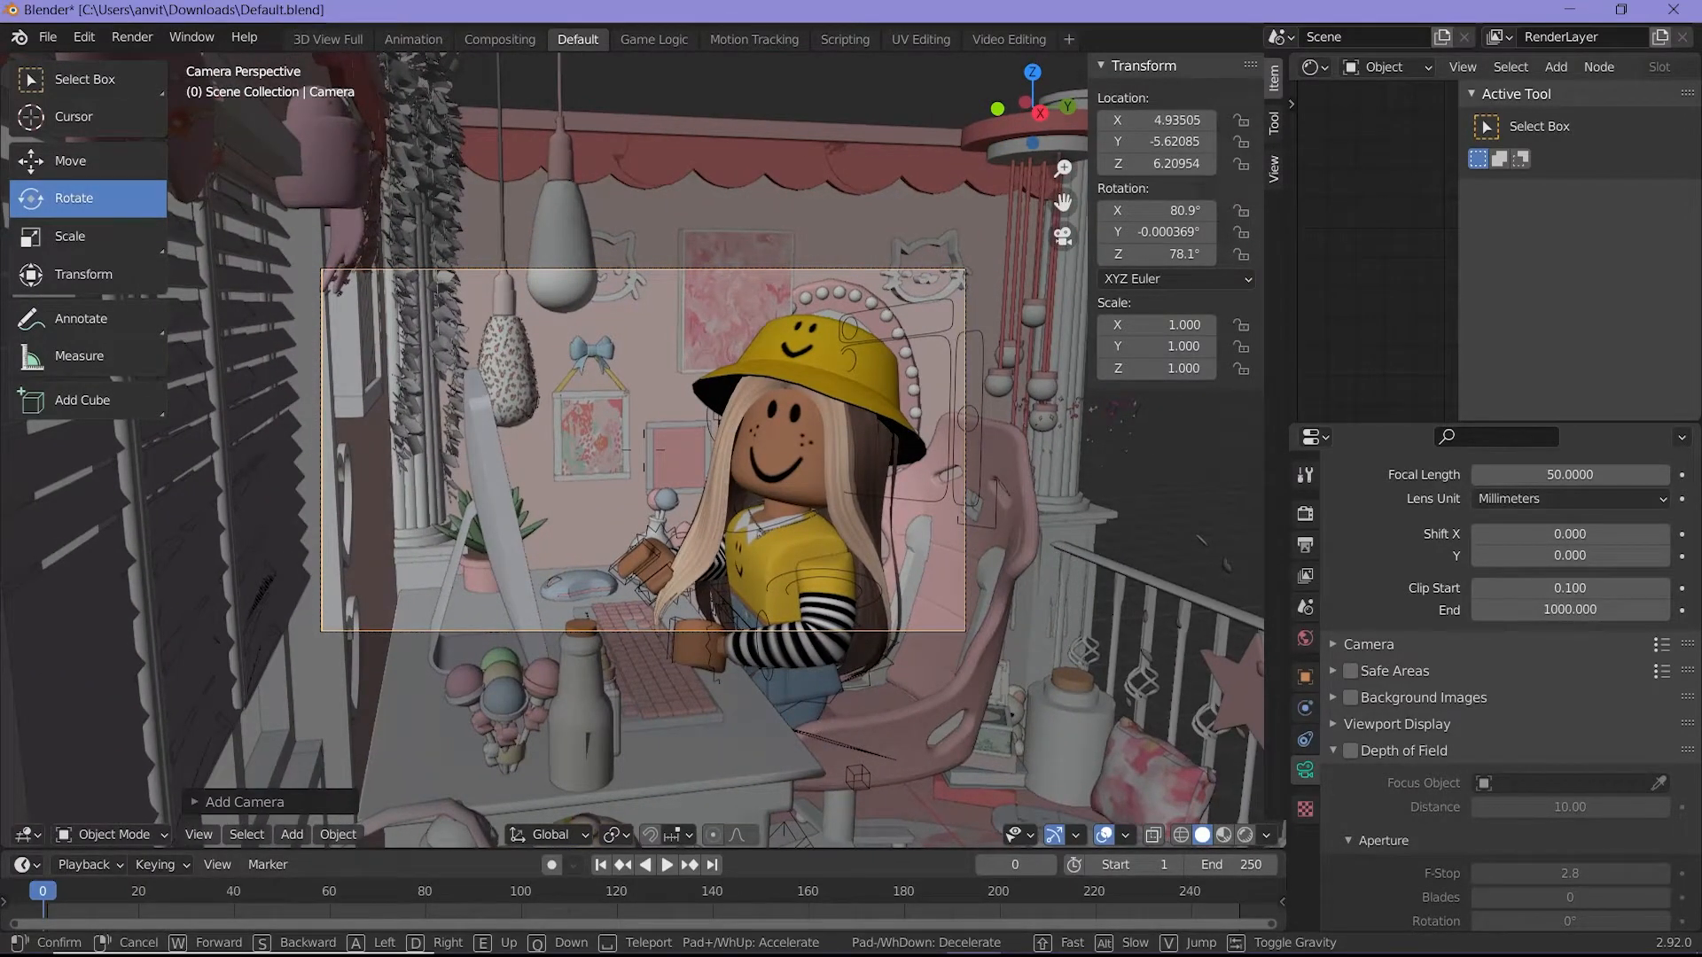
{"action": "left_click", "coordinate": [874, 429]}
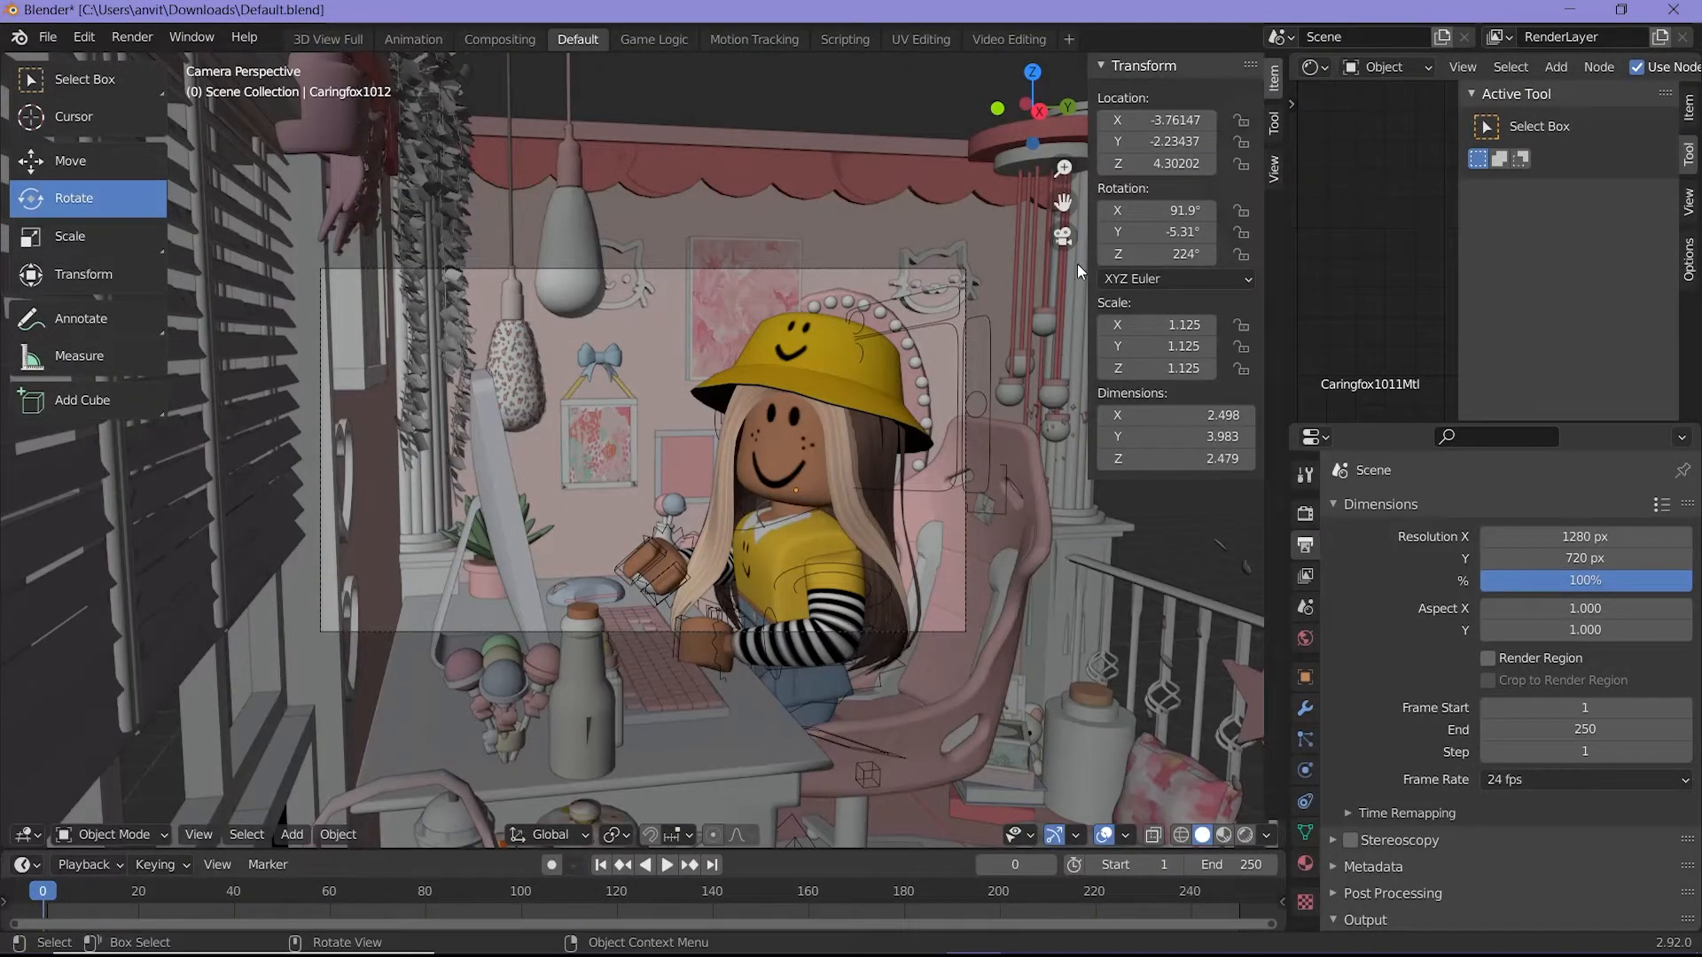
Leave the camera view and add a Sun light to the room in Object Mode.
{"action": "left_click", "coordinate": [1068, 243]}
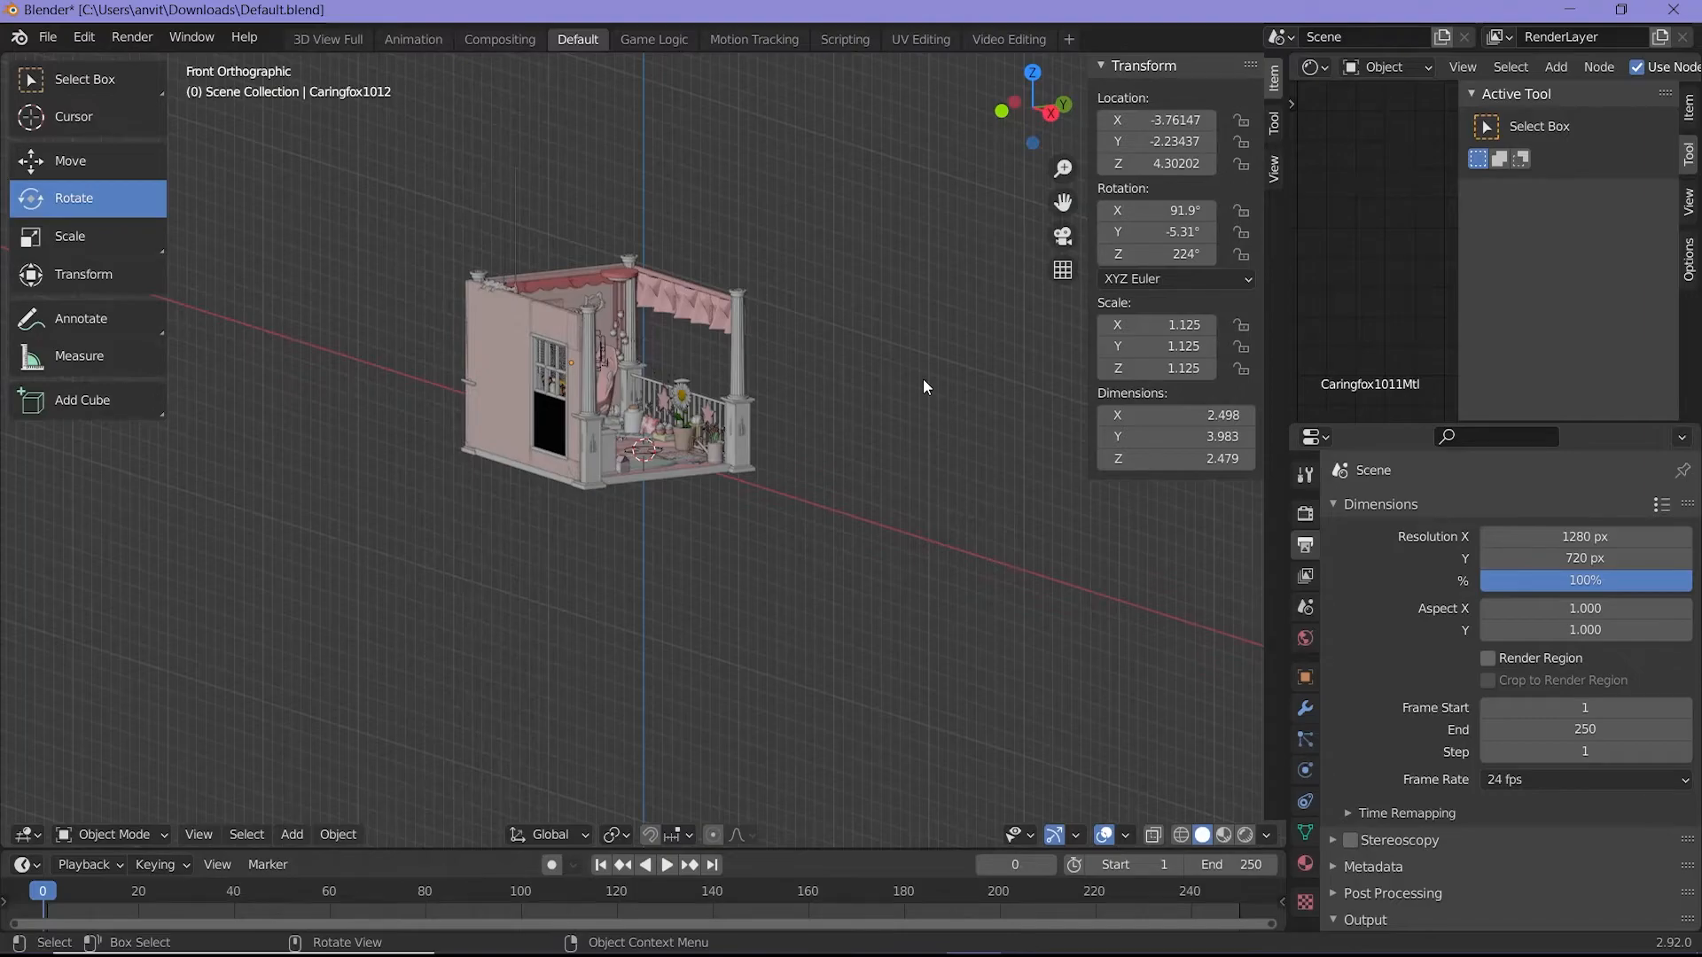
{"action": "key", "text": "shift+grave"}
{"action": "key", "text": "w"}
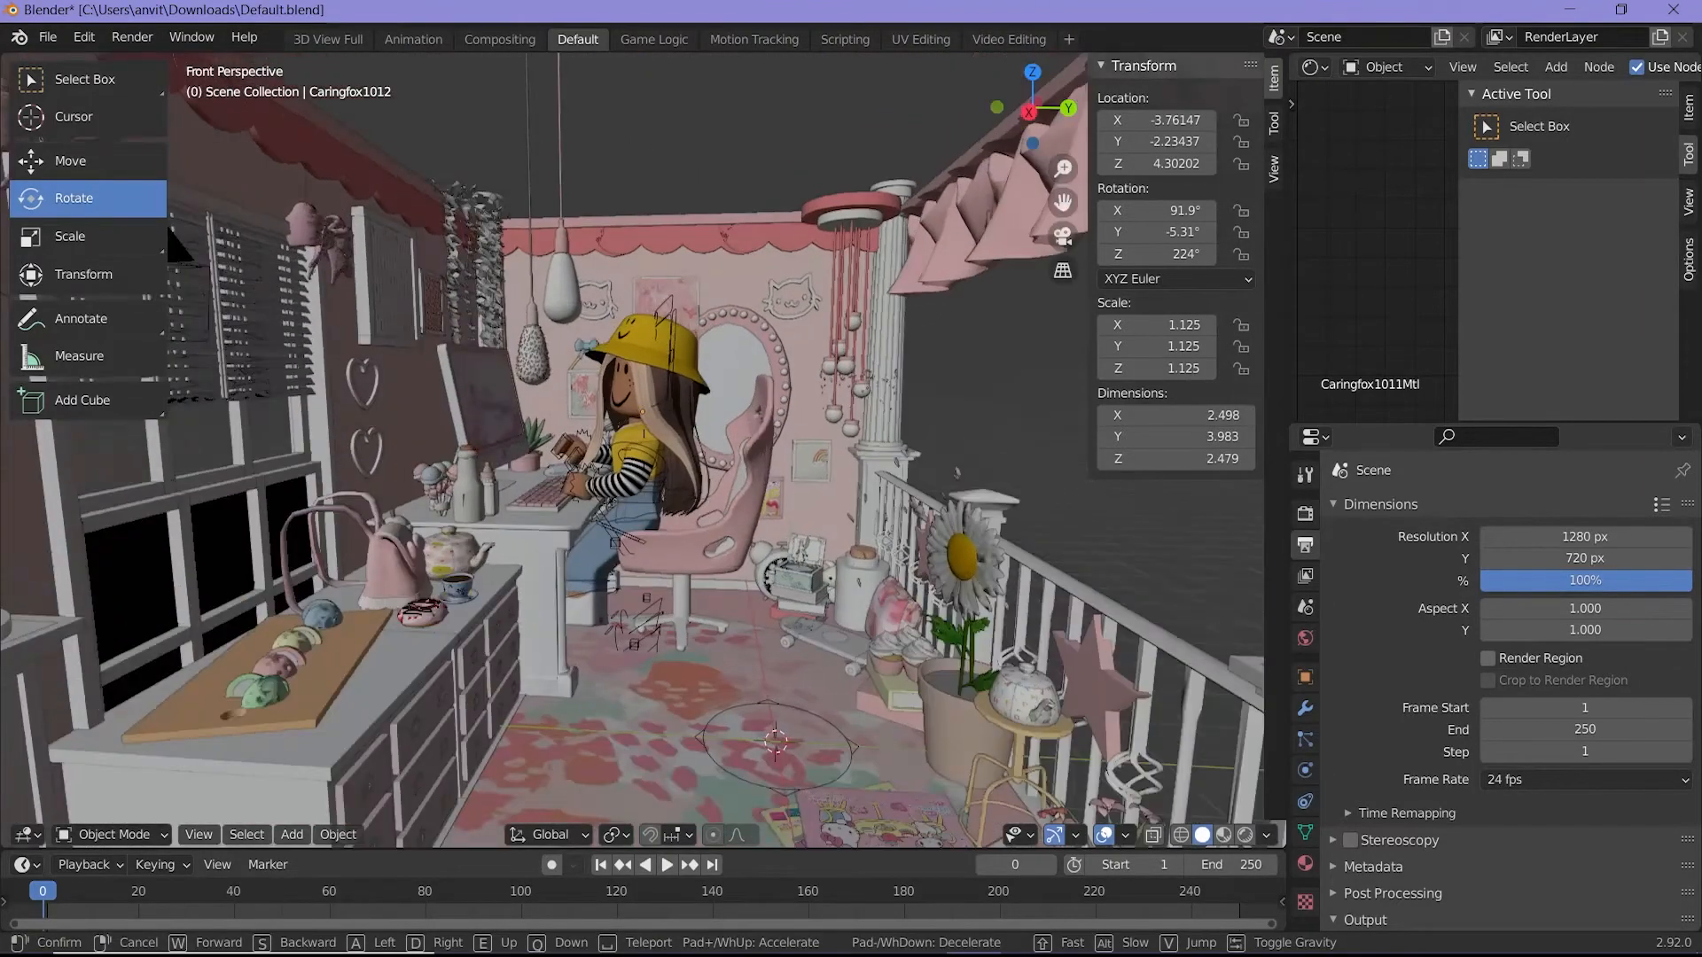
{"action": "left_click", "coordinate": [645, 452]}
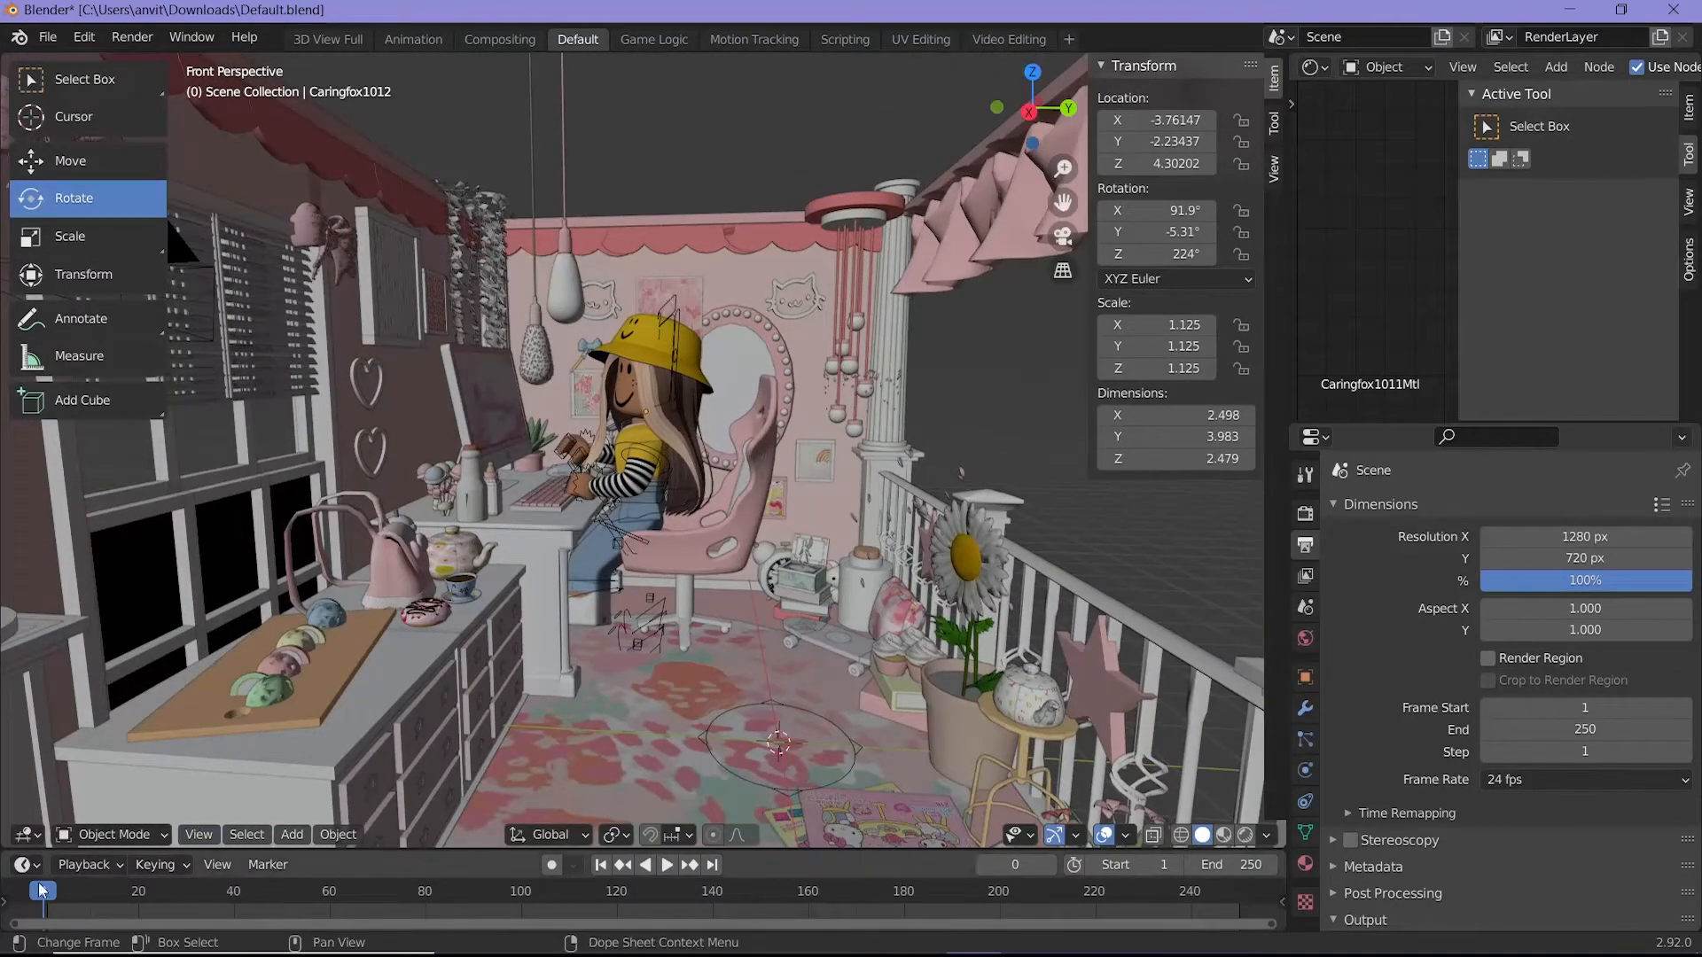
{"action": "left_click", "coordinate": [64, 839]}
{"action": "left_click", "coordinate": [87, 812]}
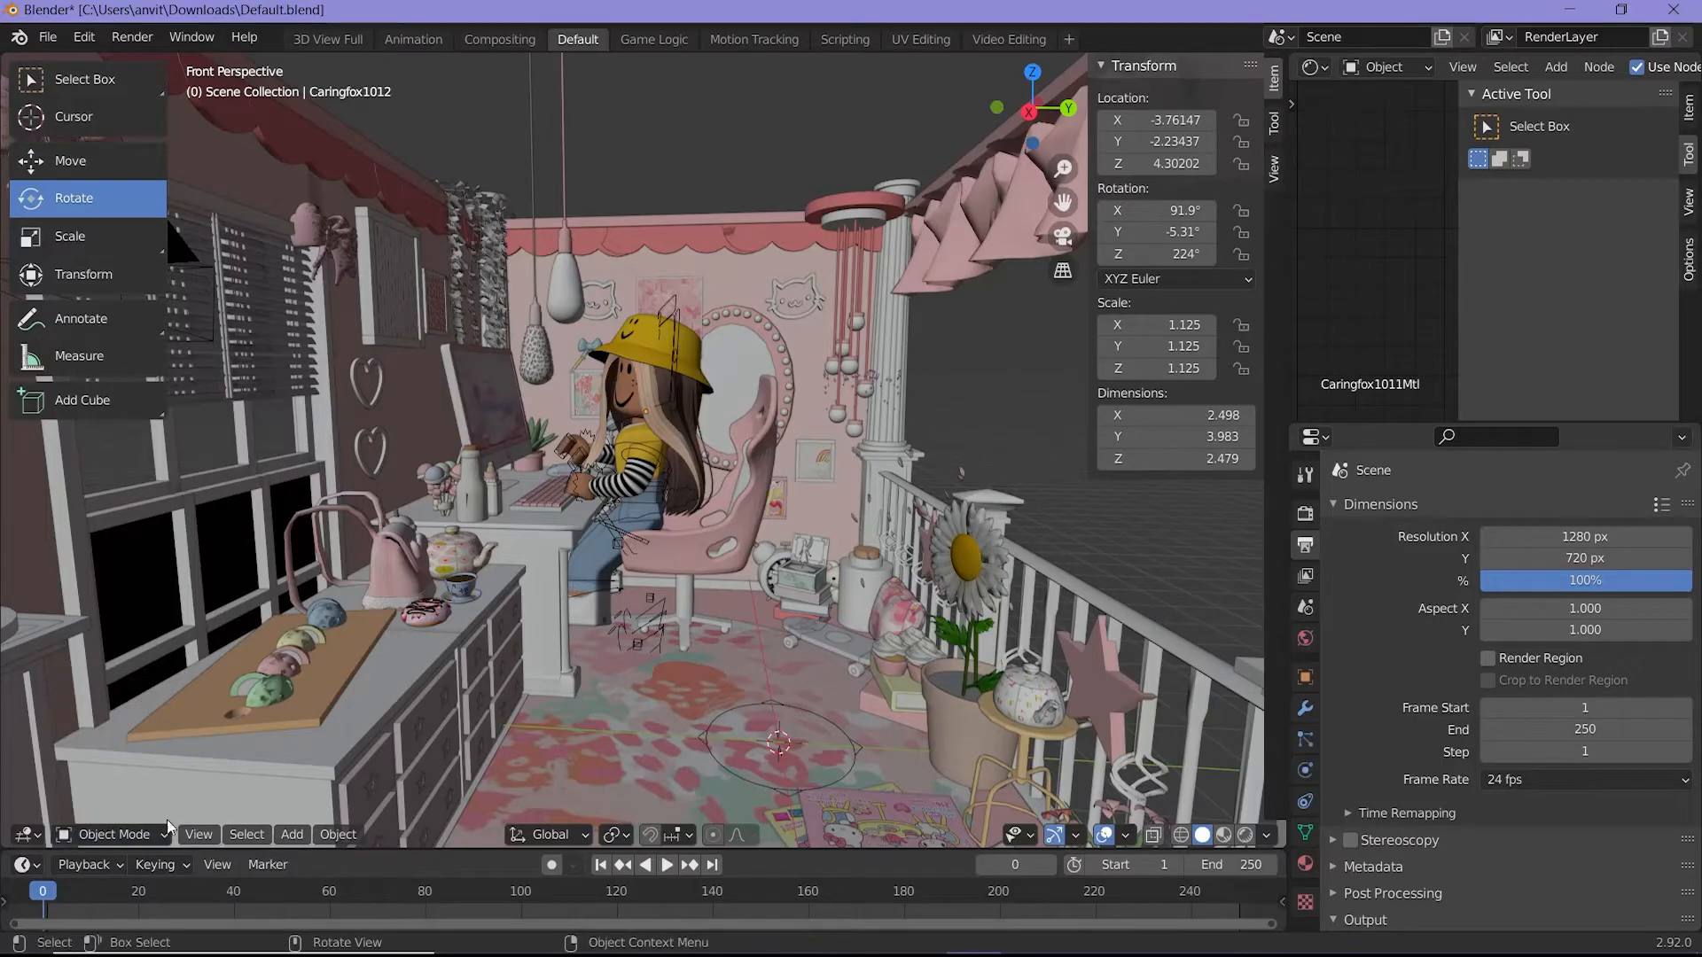
{"action": "left_click", "coordinate": [292, 834]}
{"action": "mouse_move", "coordinate": [395, 542]}
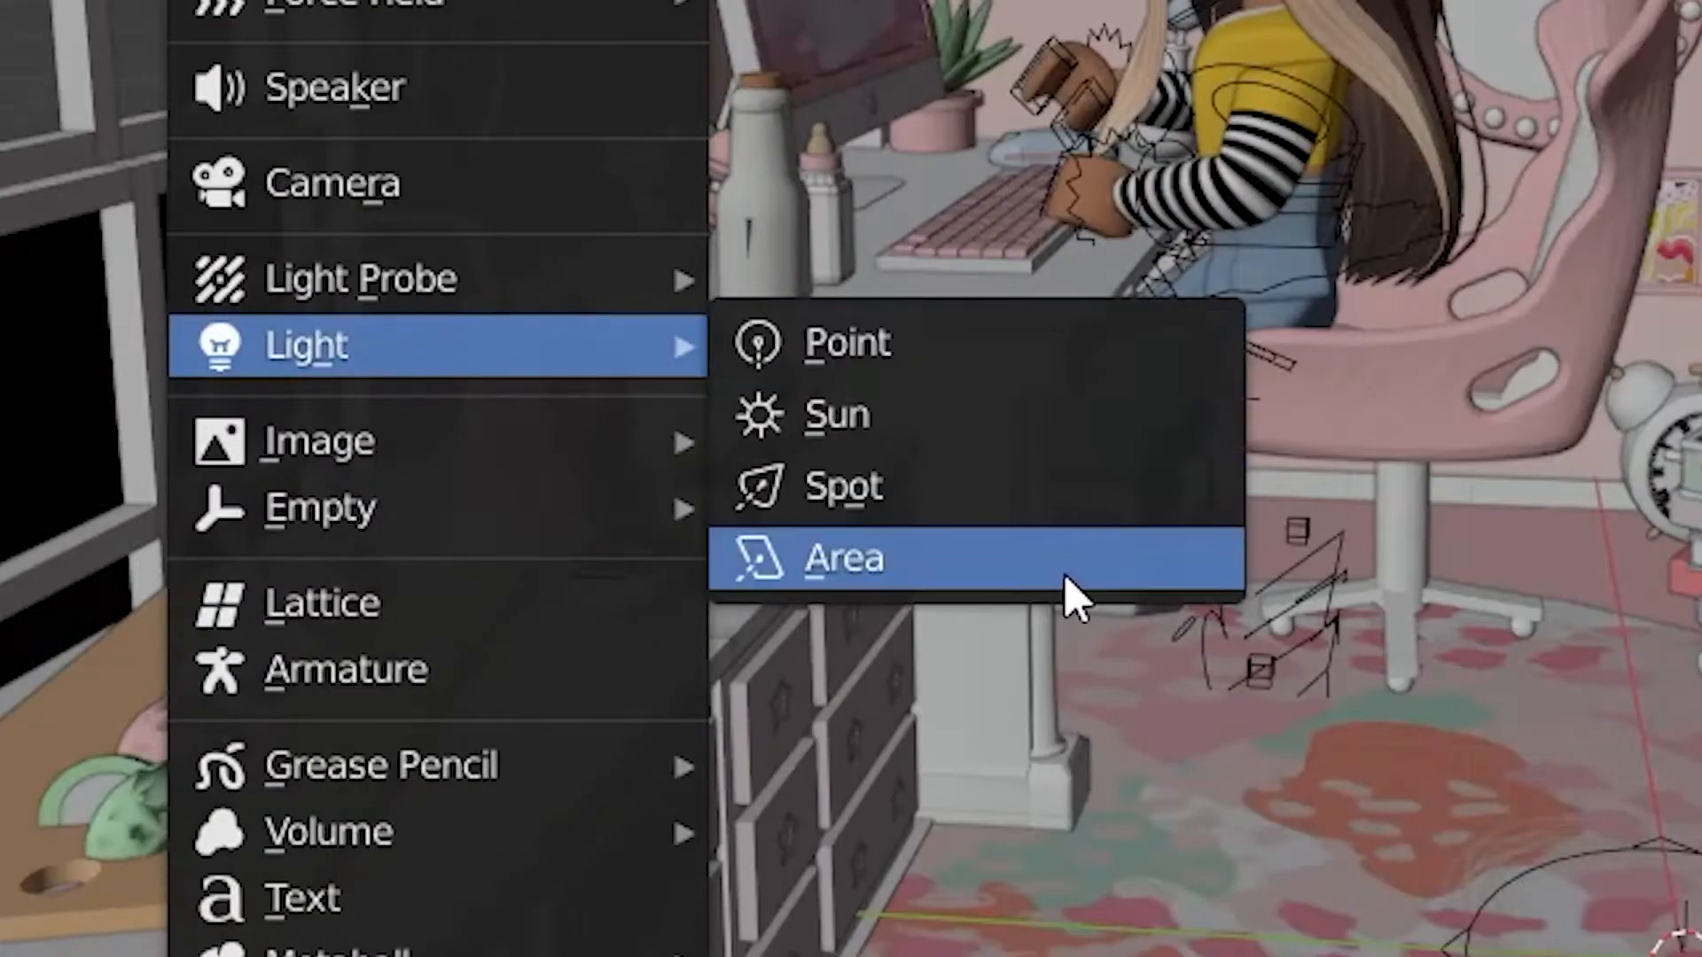
{"action": "left_click", "coordinate": [953, 413]}
{"action": "scroll", "coordinate": [1228, 252], "scroll_direction": "down", "scroll_amount": 4}
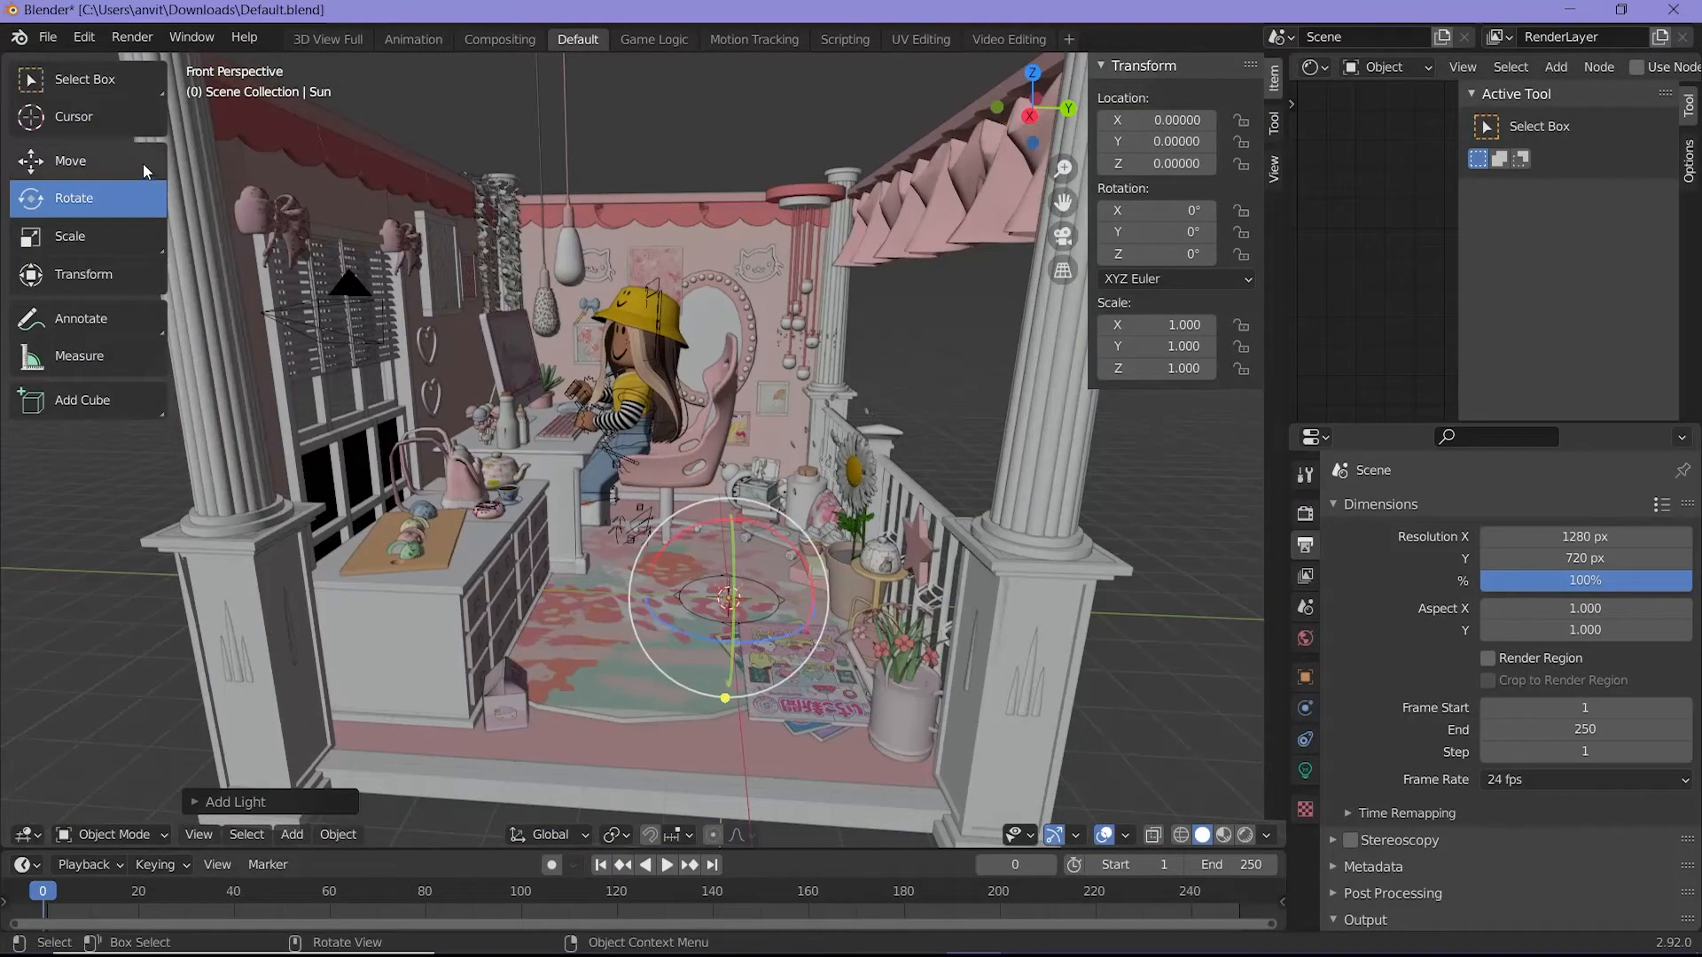
Move the Sun to about X 4.12, Y -2.74, Z 7.49 and rotate it to about -15°, 65.6°, -6.67°.
{"action": "left_click", "coordinate": [142, 163]}
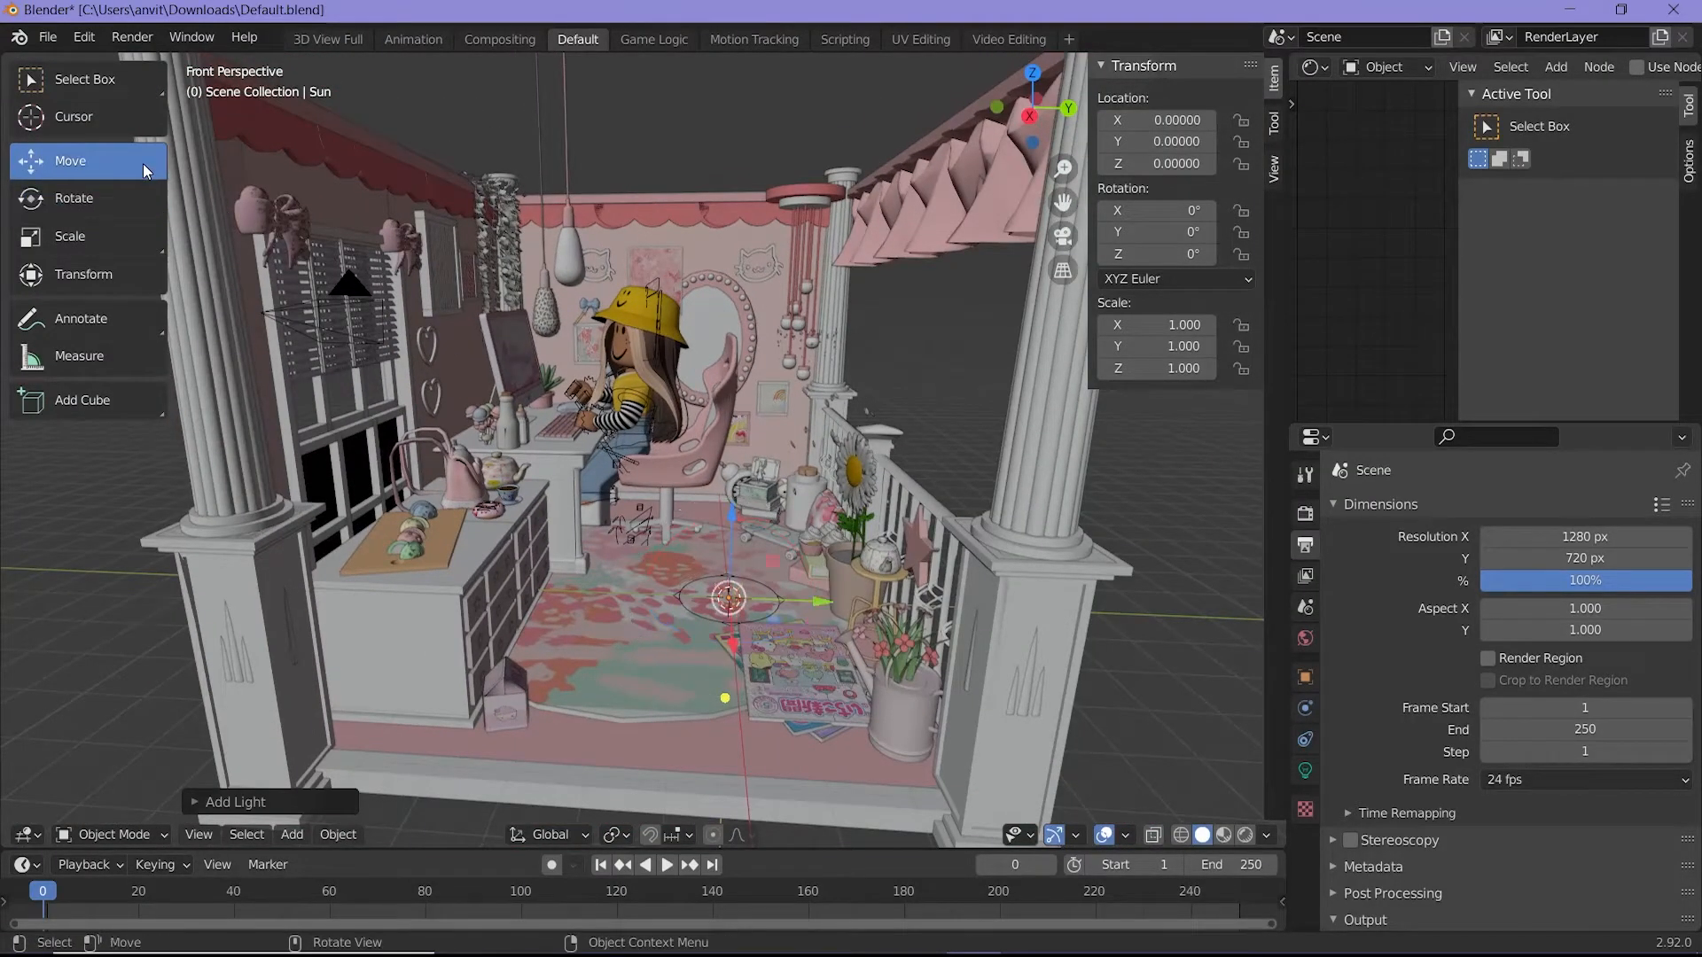
{"action": "left_click_drag", "start_coordinate": [729, 598], "coordinate": [544, 221]}
{"action": "left_click", "coordinate": [109, 199]}
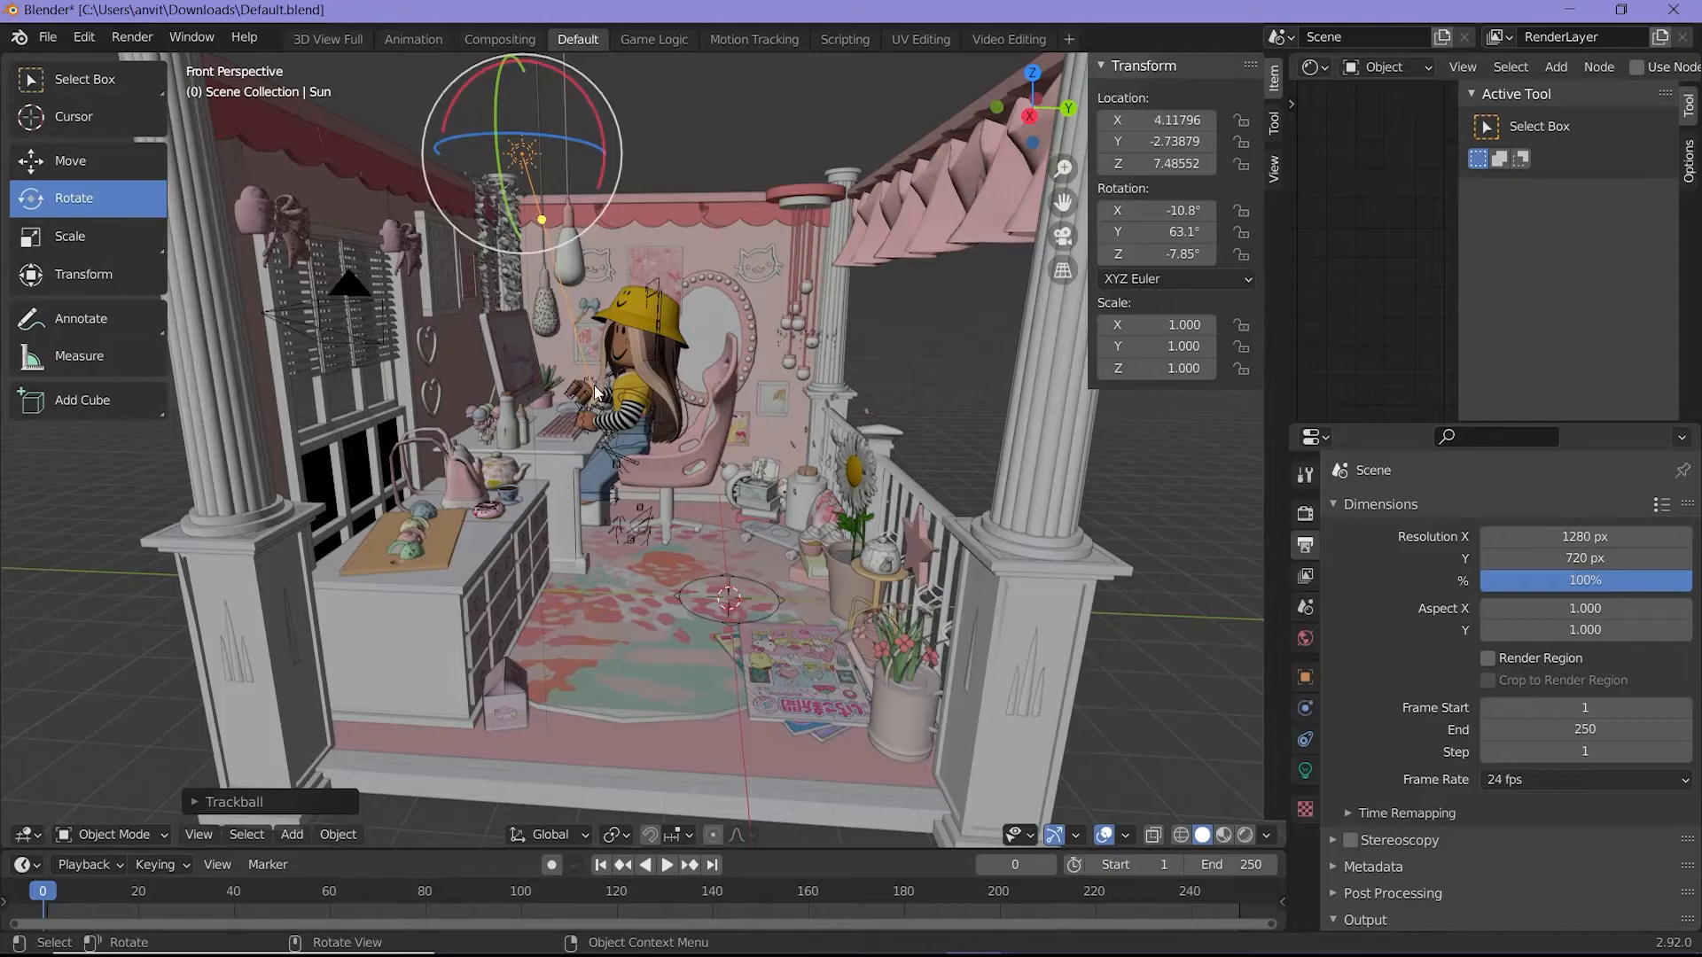
{"action": "left_click_drag", "start_coordinate": [516, 120], "coordinate": [528, 134]}
Preview the scene through the camera in rendered shading and set the Sun's strength to 1.5.
{"action": "left_click", "coordinate": [1064, 235]}
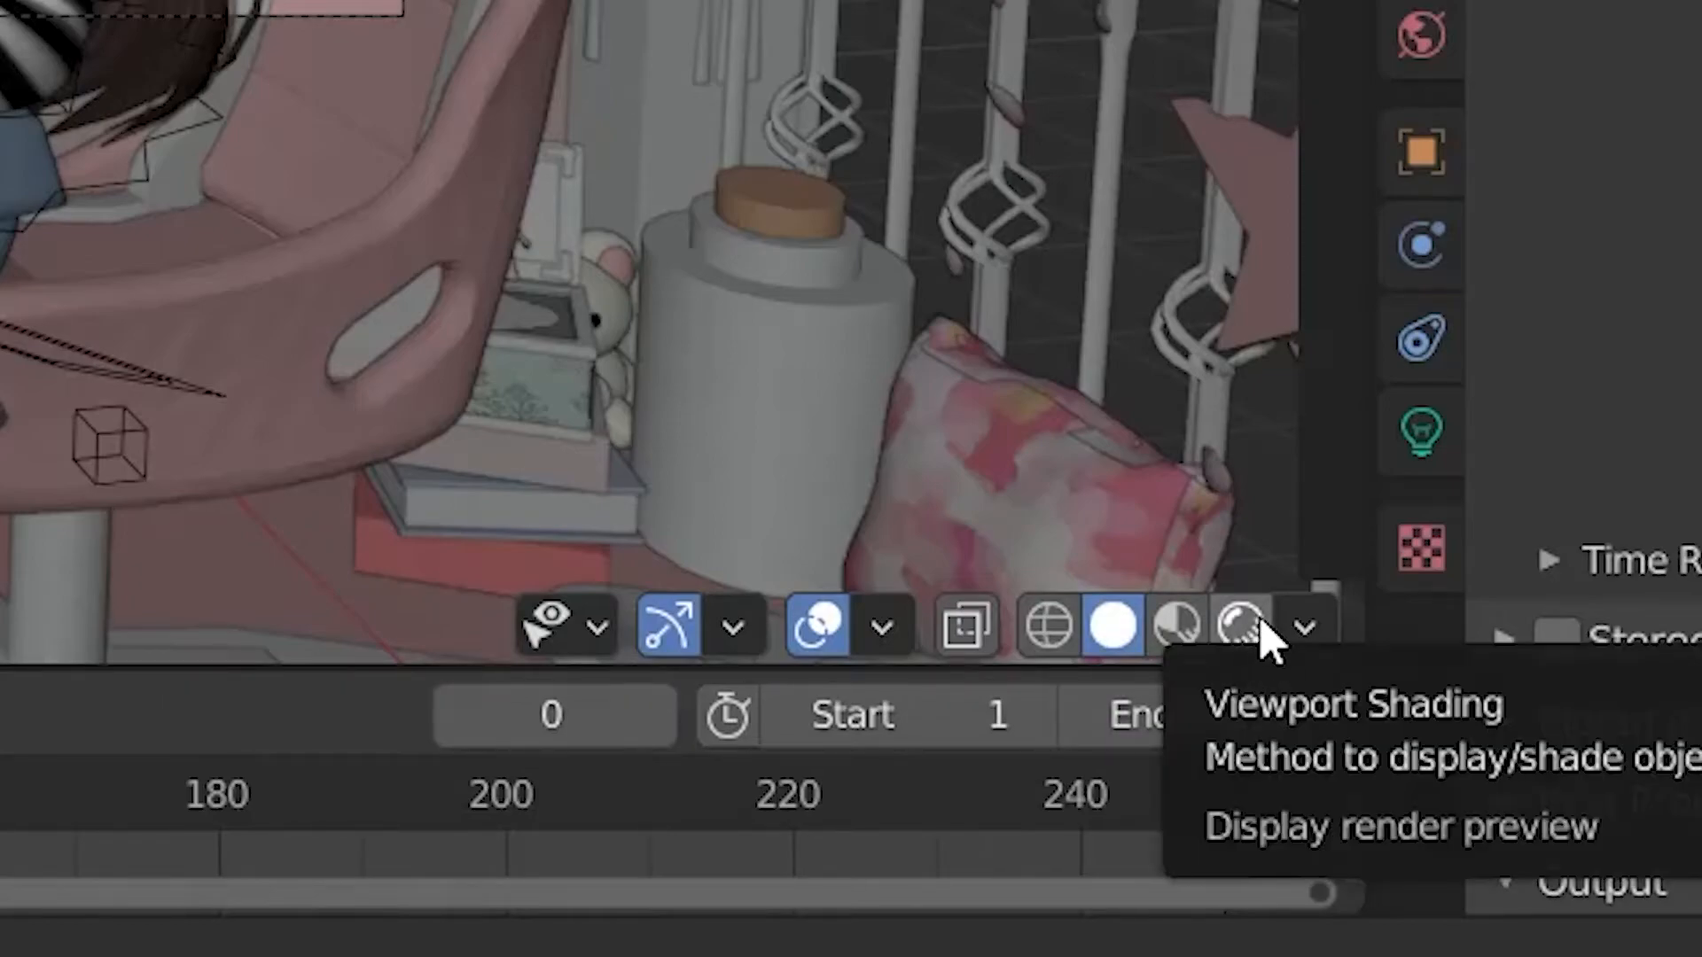
{"action": "left_click", "coordinate": [1239, 625]}
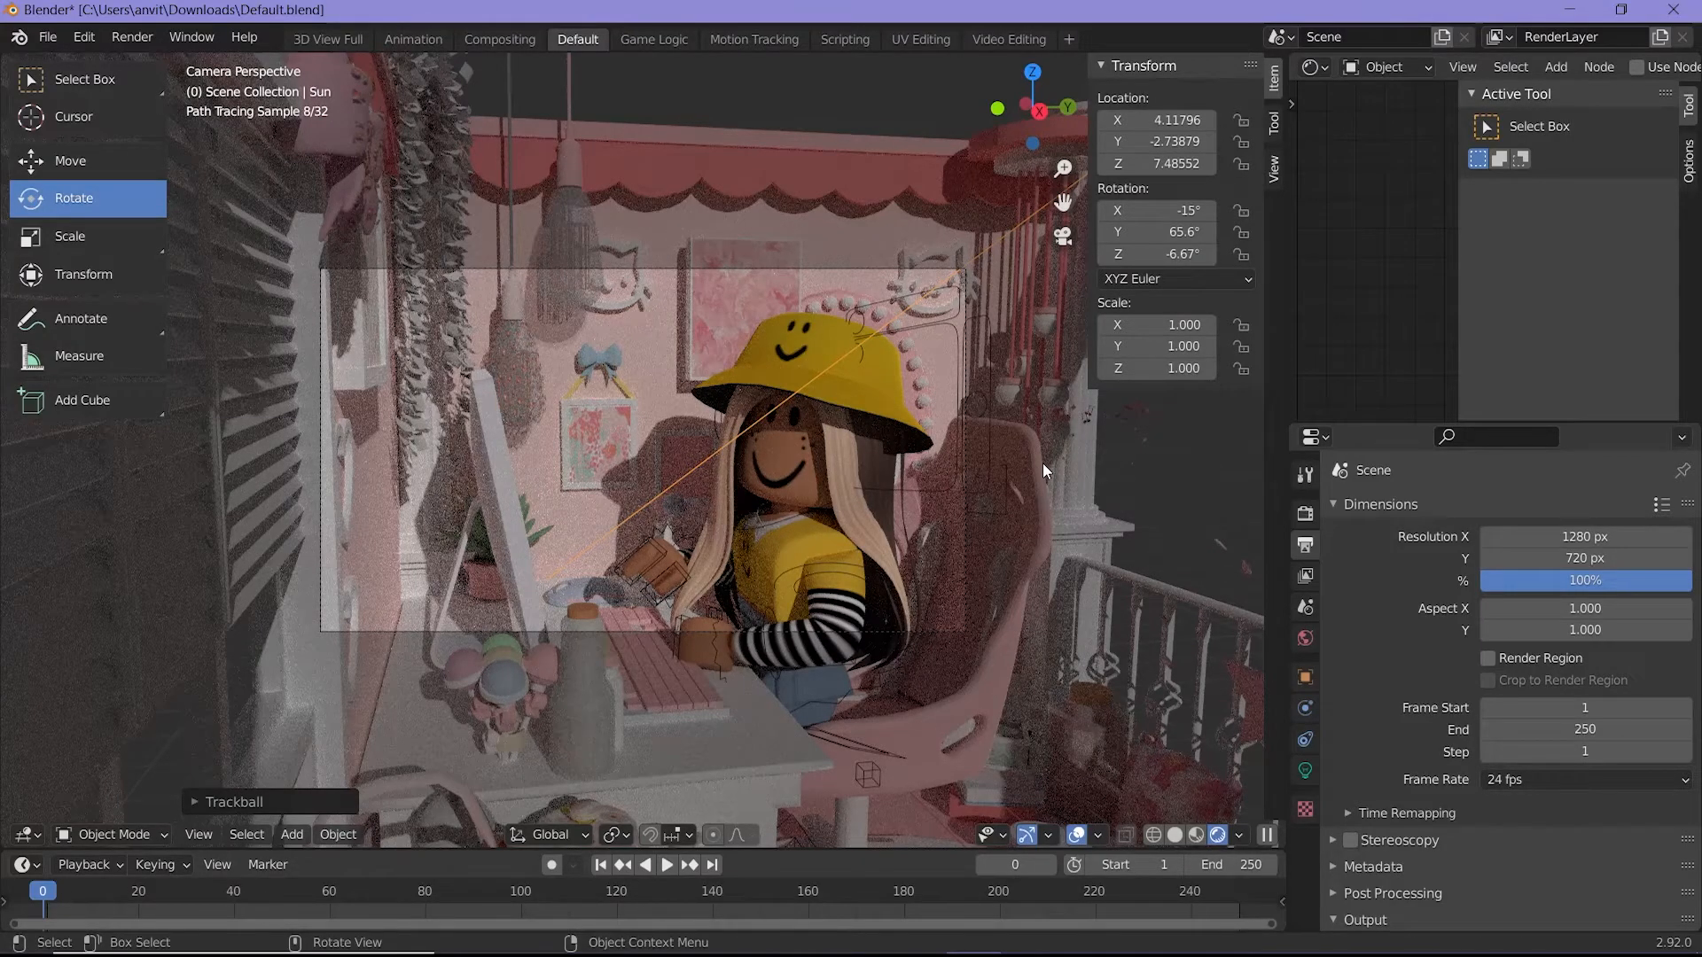
{"action": "left_click", "coordinate": [1305, 770]}
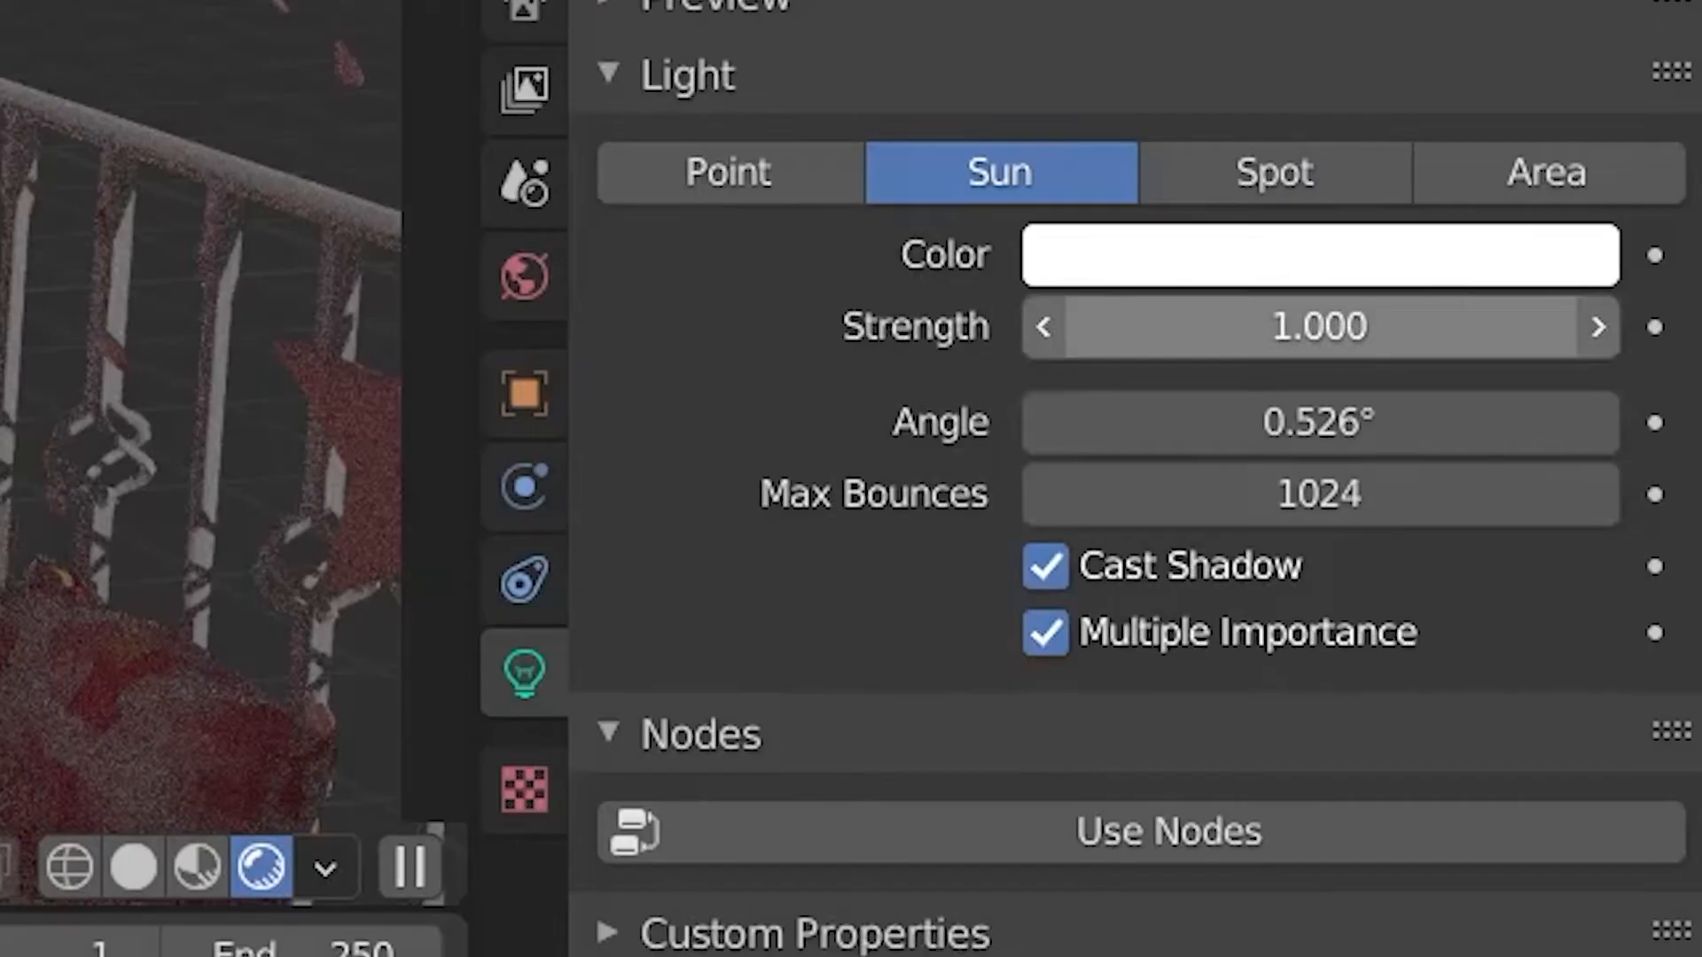
{"action": "left_click", "coordinate": [1697, 199]}
{"action": "type", "text": "1.5"}
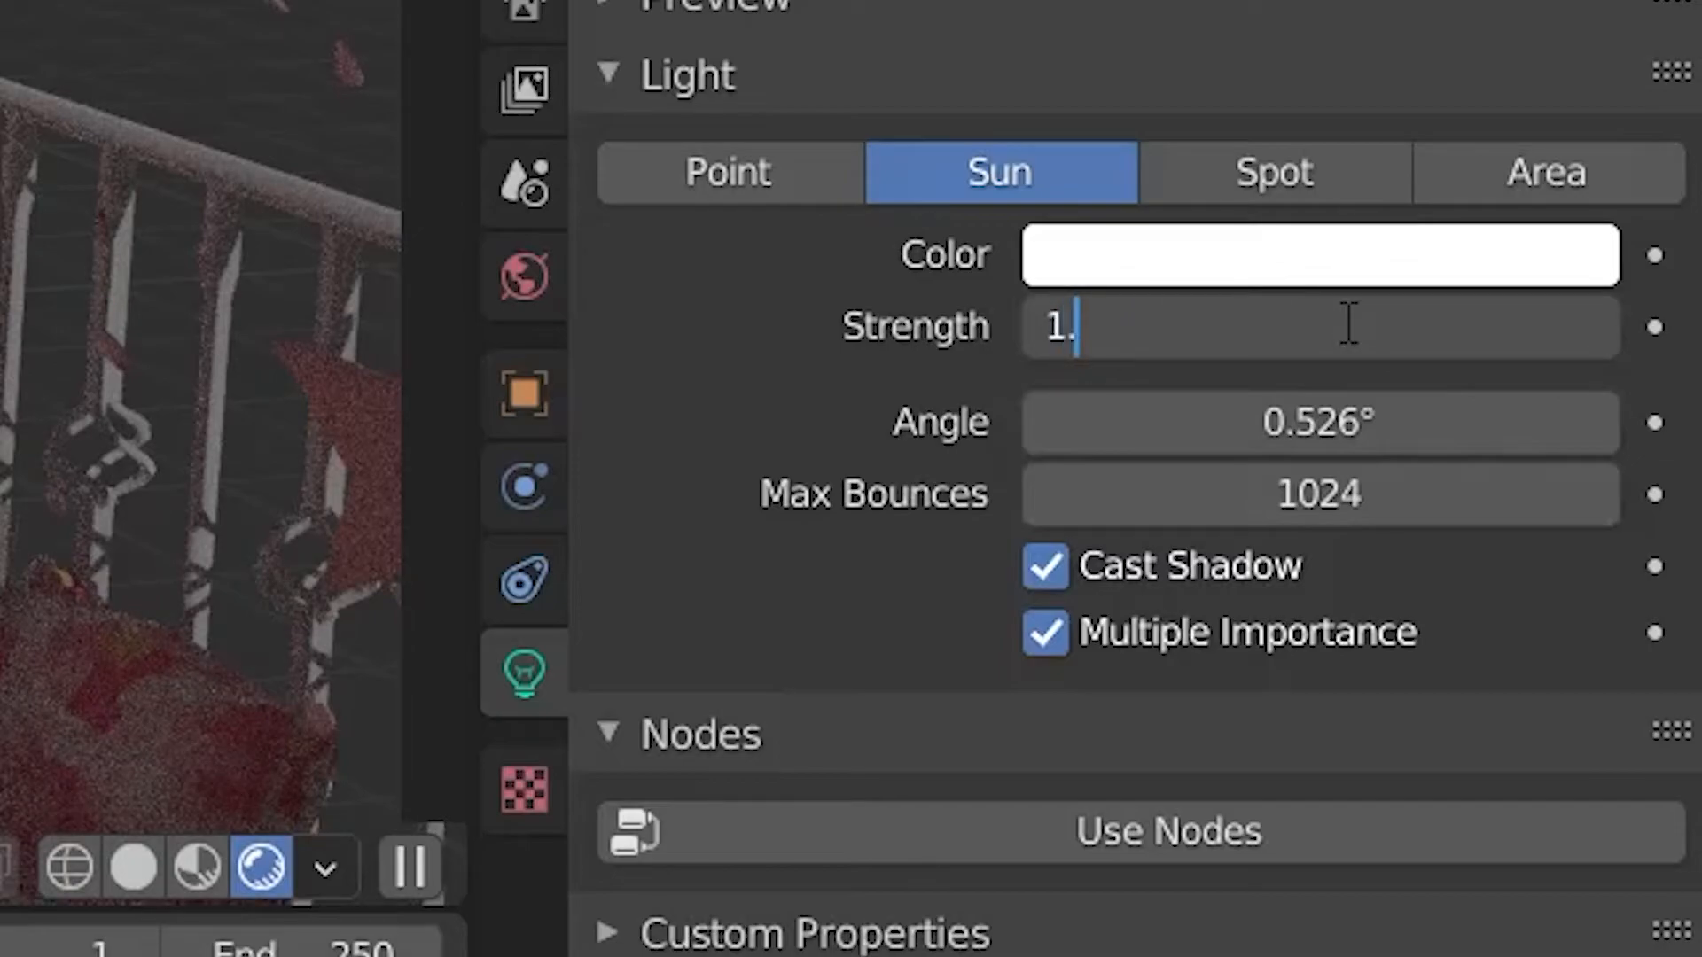
{"action": "key", "text": "Return"}
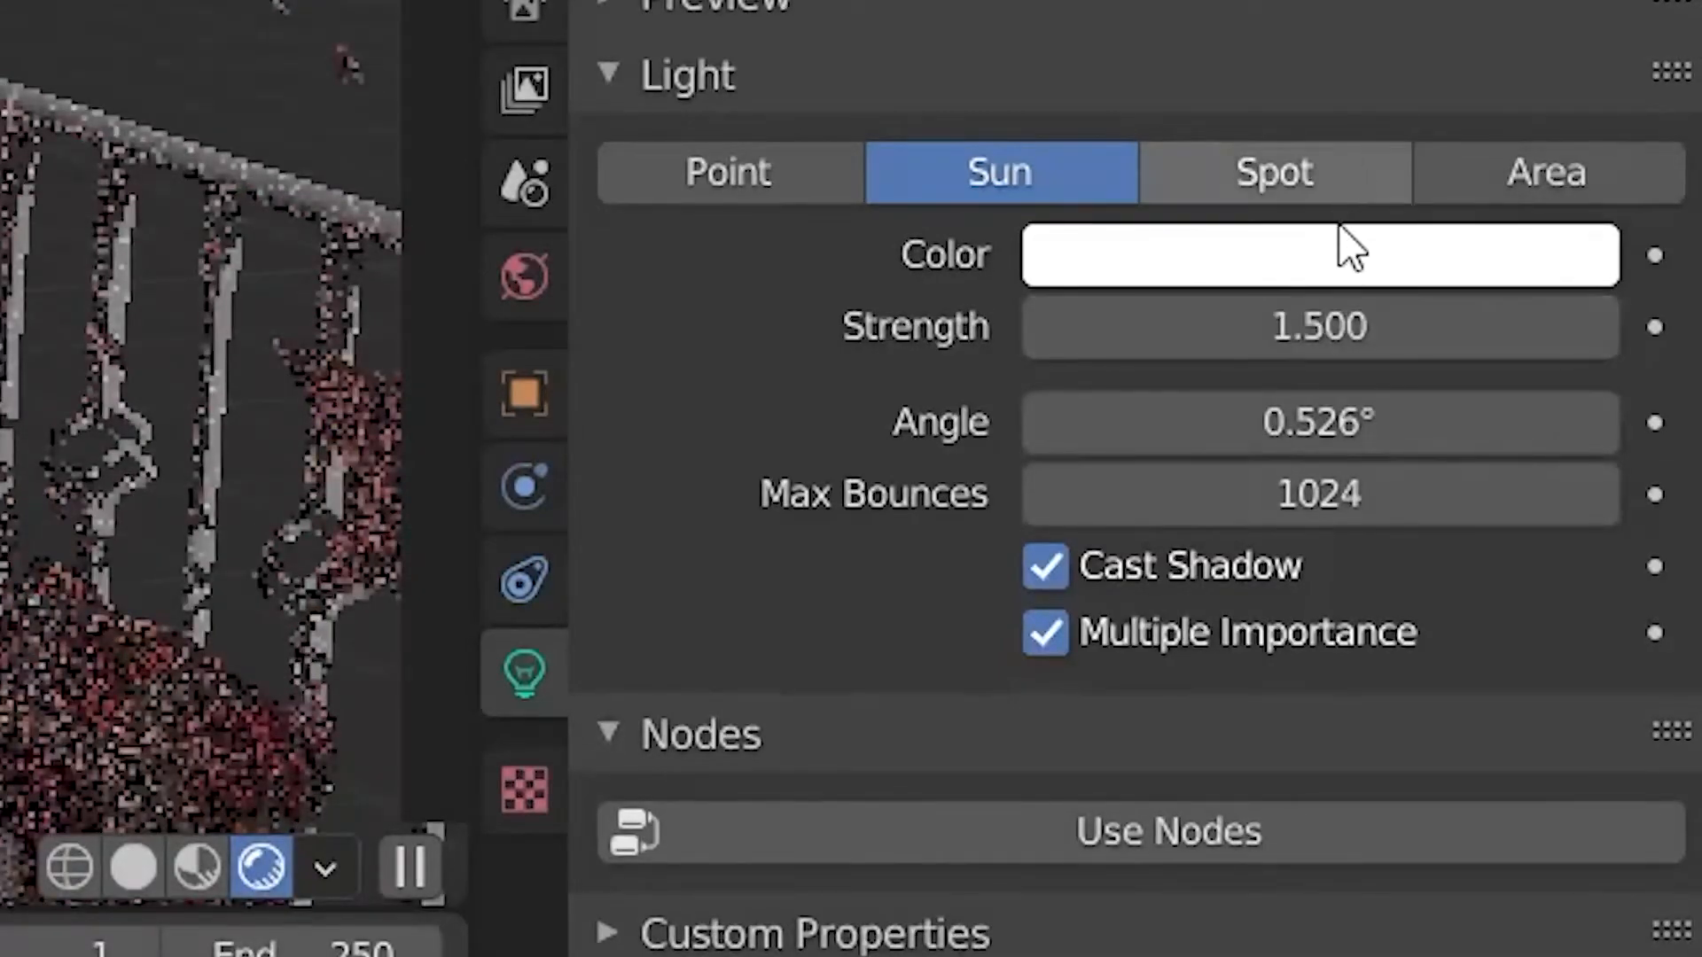
Tint the Sun's light colour from the colour wheel to a pale warm cream.
{"action": "left_click", "coordinate": [1326, 266]}
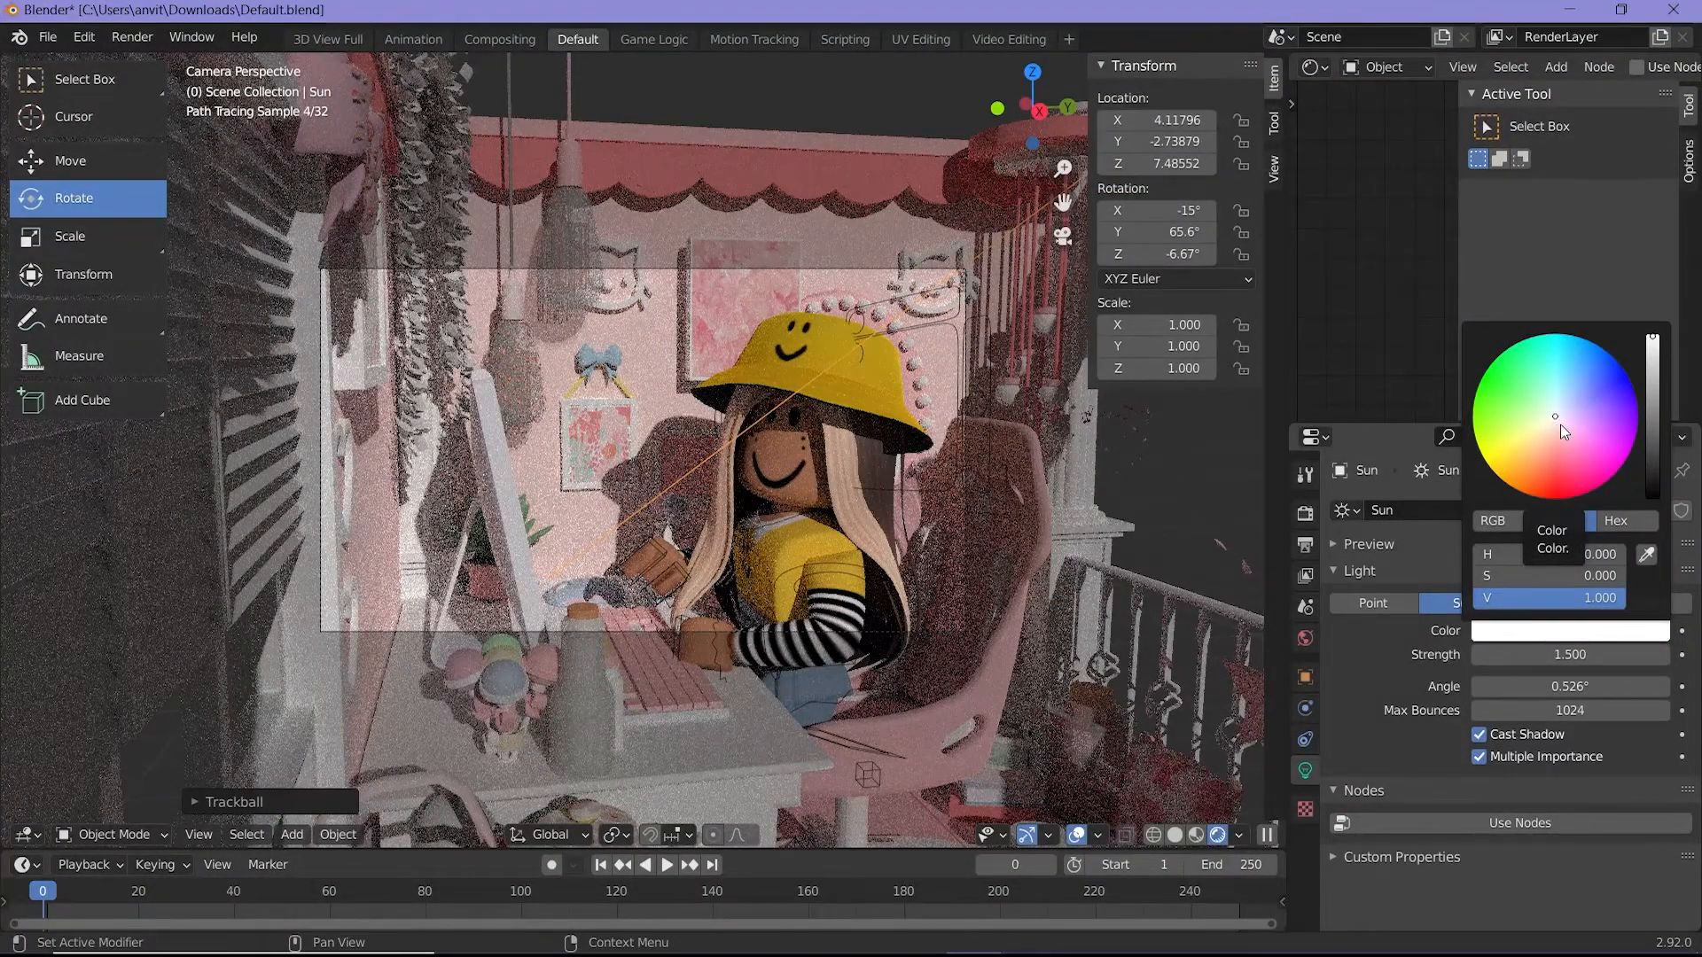
{"action": "left_click", "coordinate": [1560, 424]}
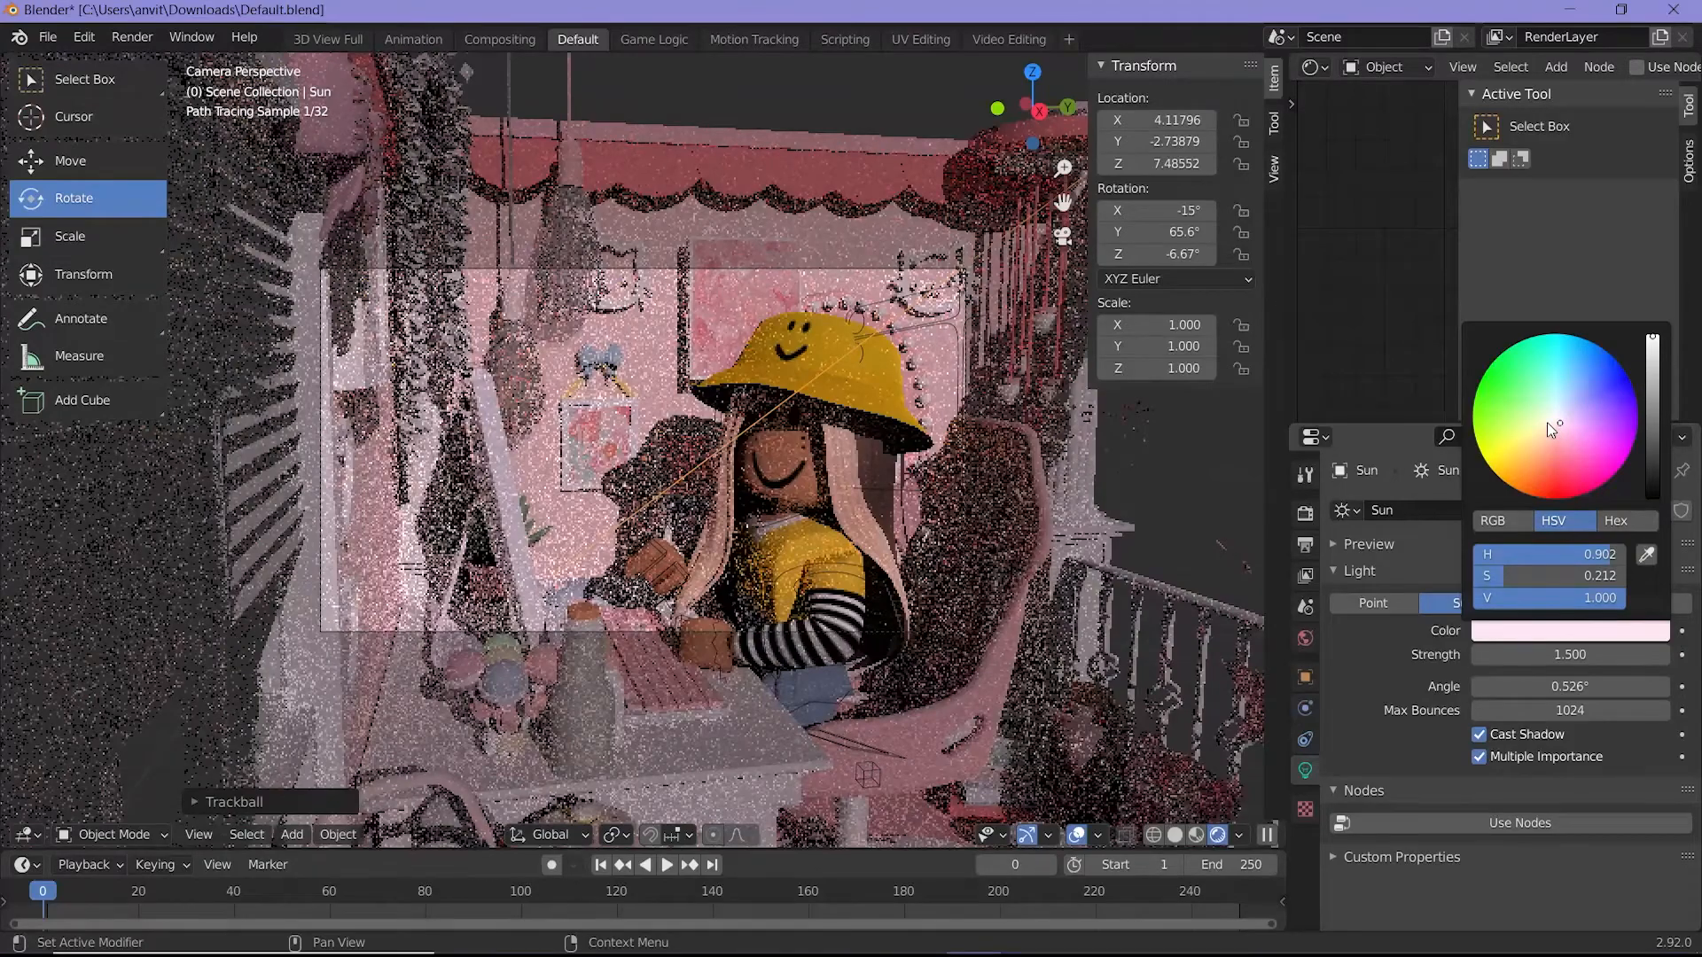
{"action": "left_click", "coordinate": [1546, 428]}
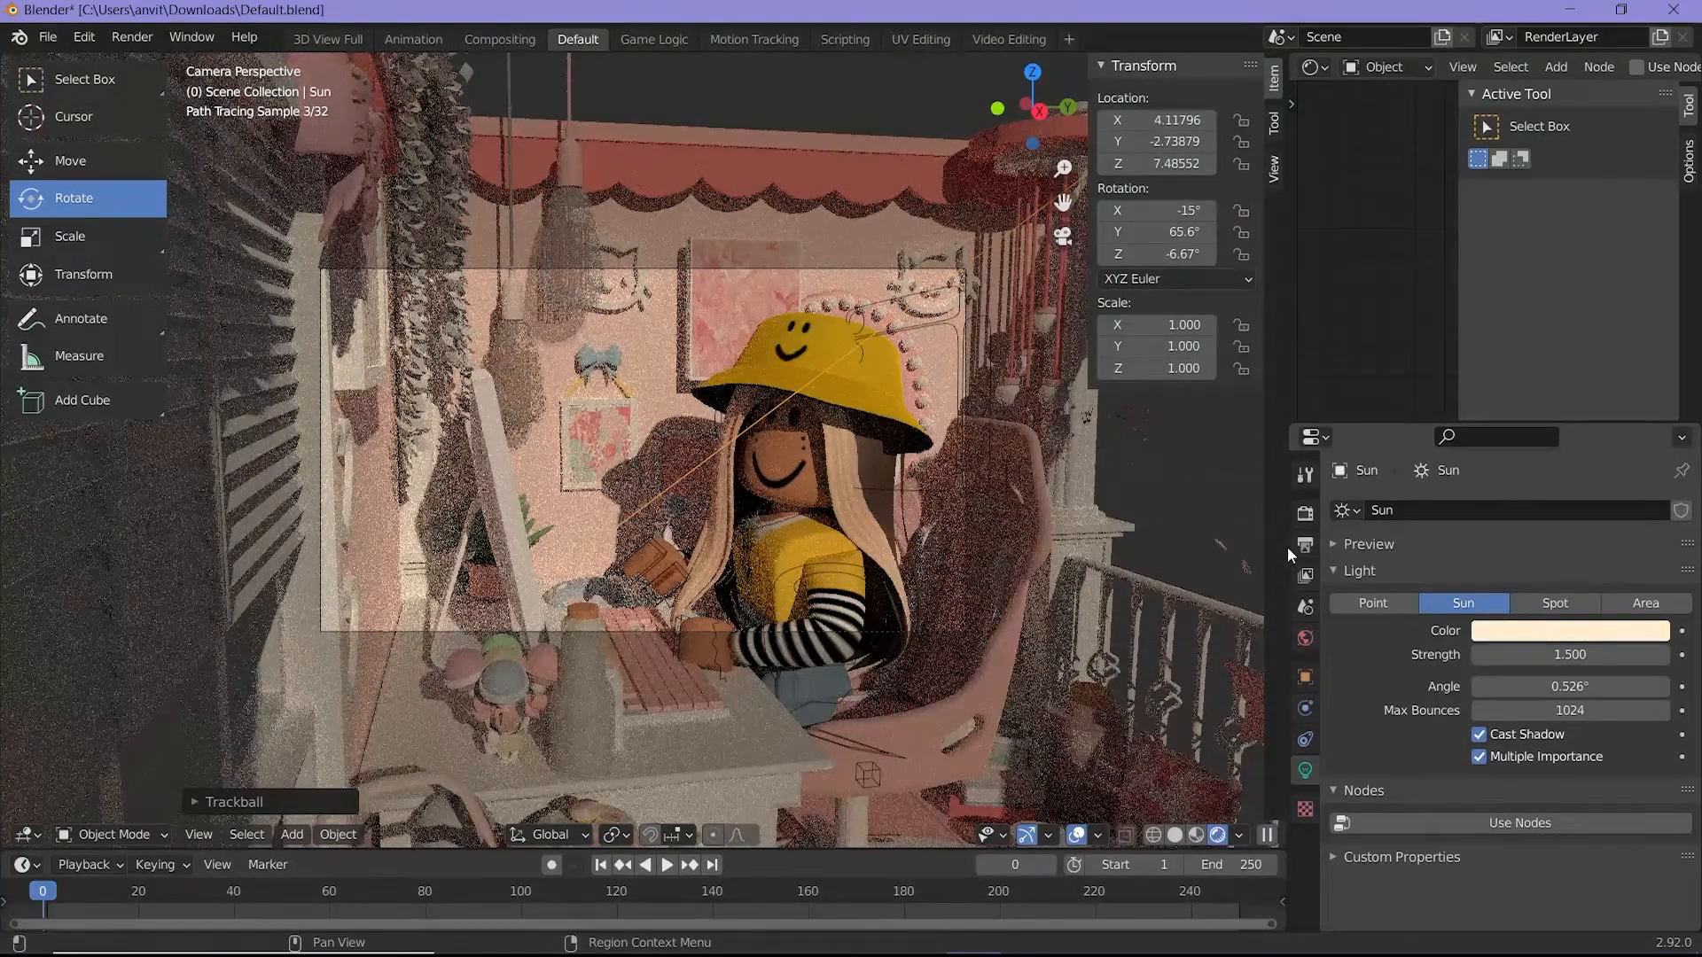
Enable denoising for the final render in the scene's Cycles sampling settings.
{"action": "left_click", "coordinate": [1303, 516]}
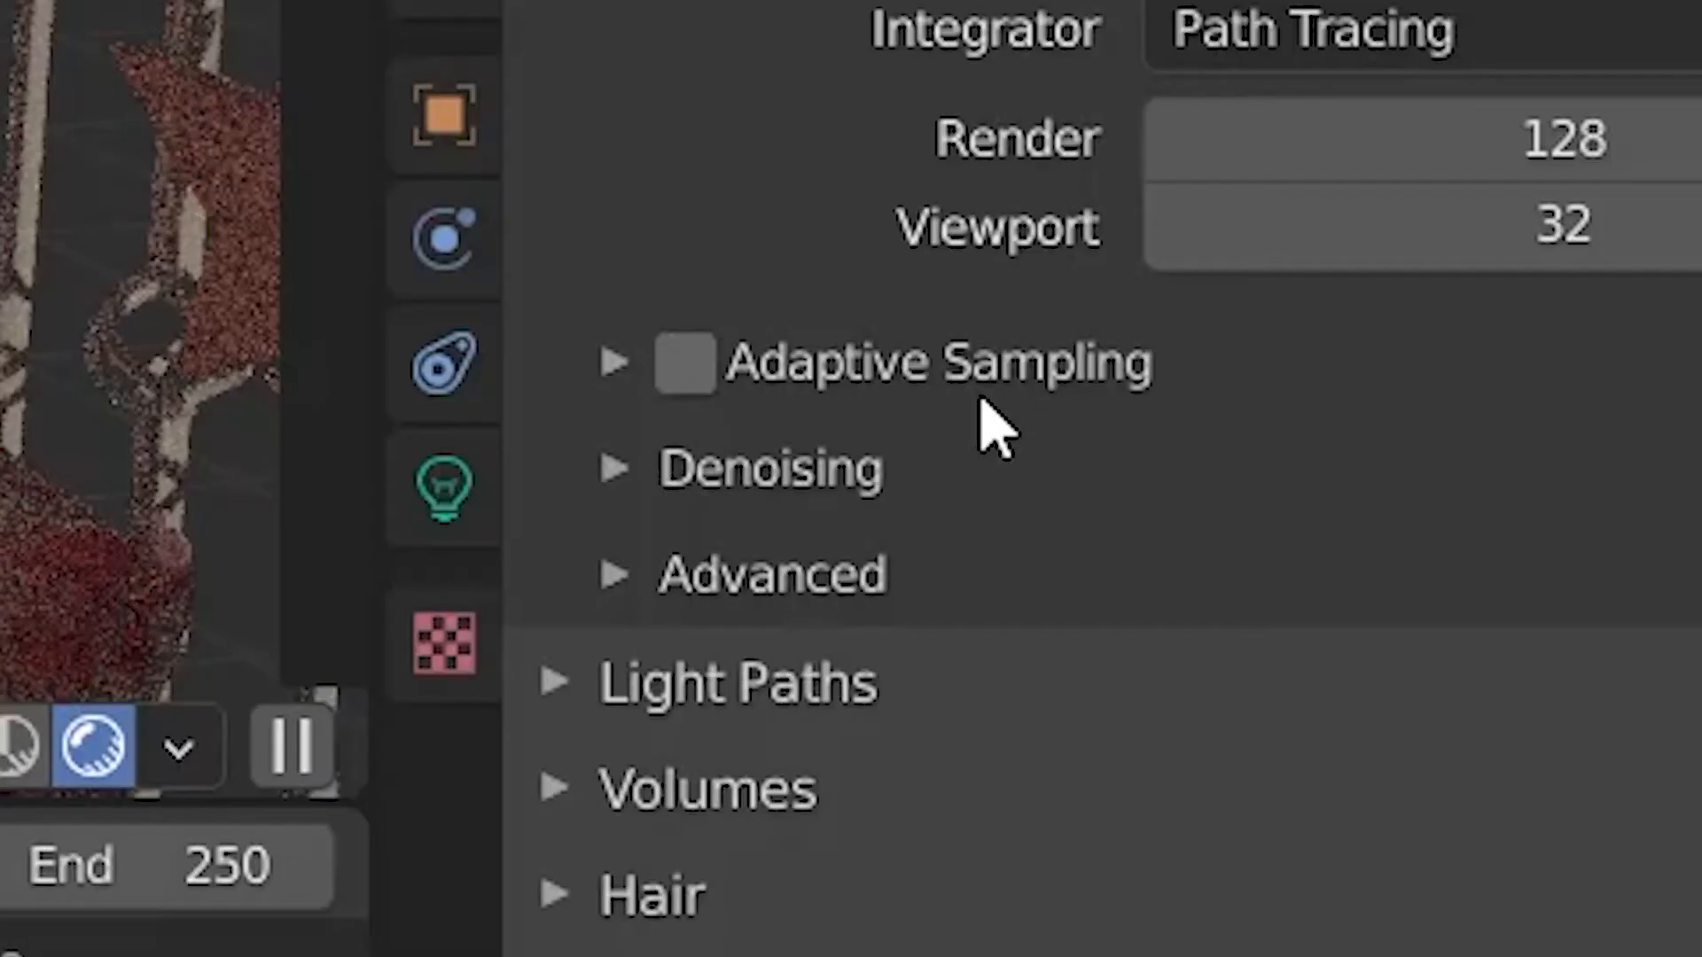
{"action": "left_click", "coordinate": [816, 474]}
{"action": "left_click", "coordinate": [1169, 612]}
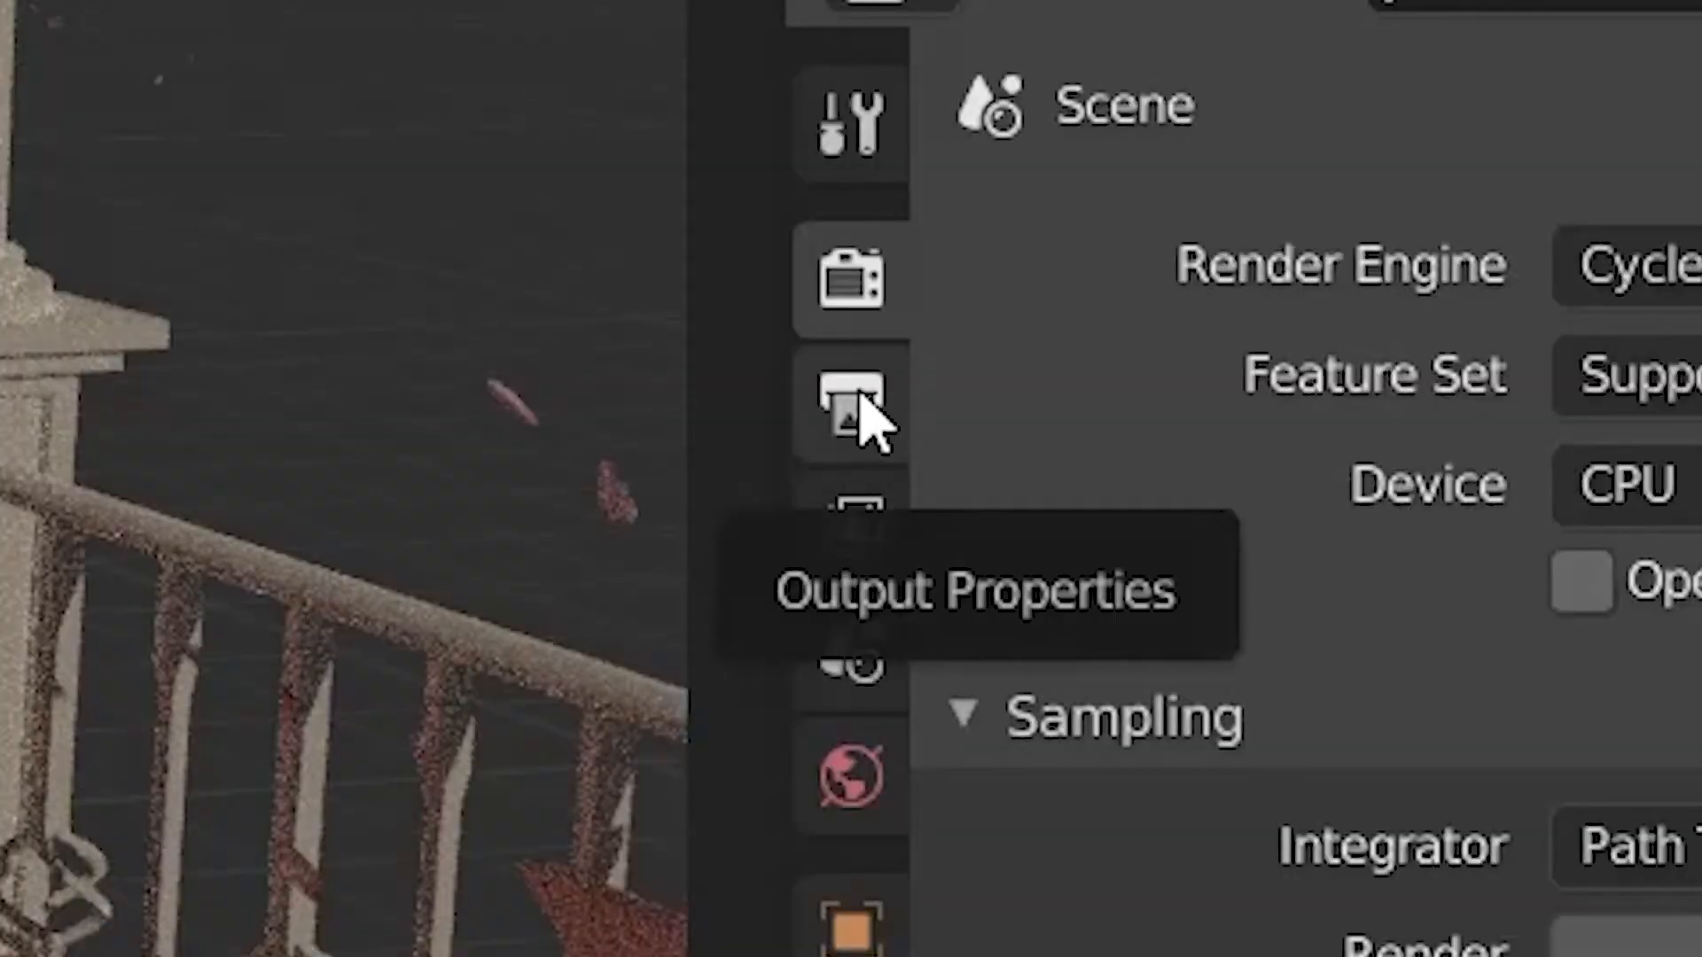
Set the scene's output file format to PNG with RGBA colour.
{"action": "left_click", "coordinate": [1304, 547]}
{"action": "scroll", "coordinate": [904, 178], "scroll_direction": "down", "scroll_amount": 10}
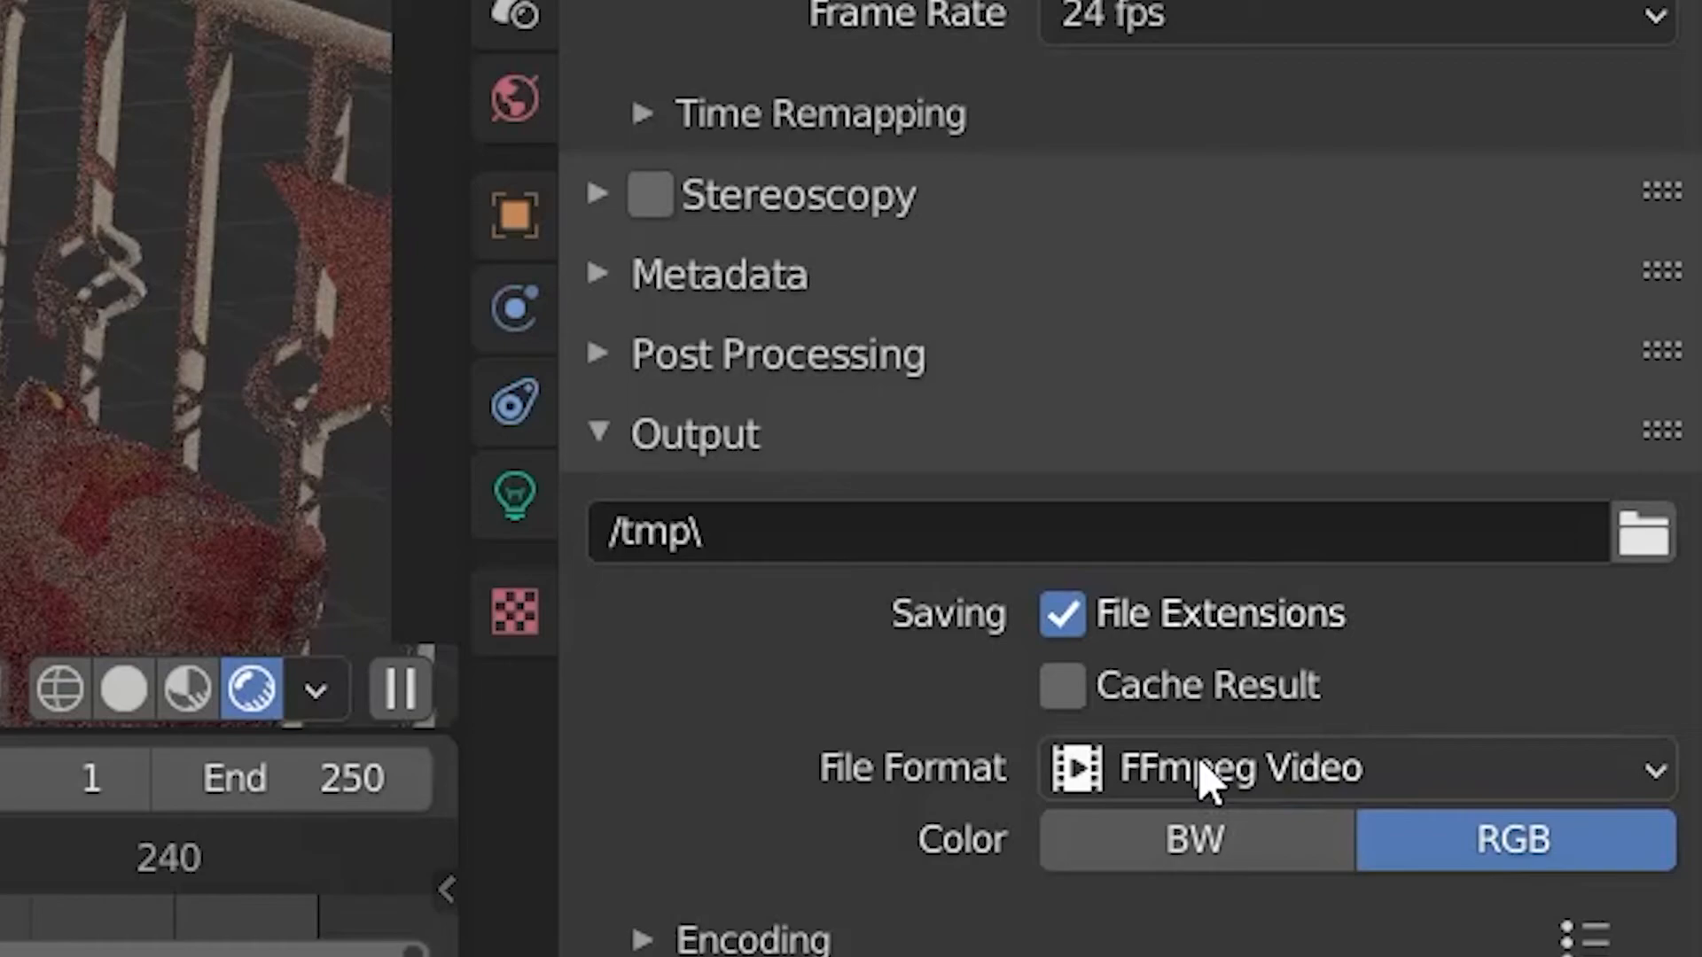
{"action": "left_click", "coordinate": [1175, 775]}
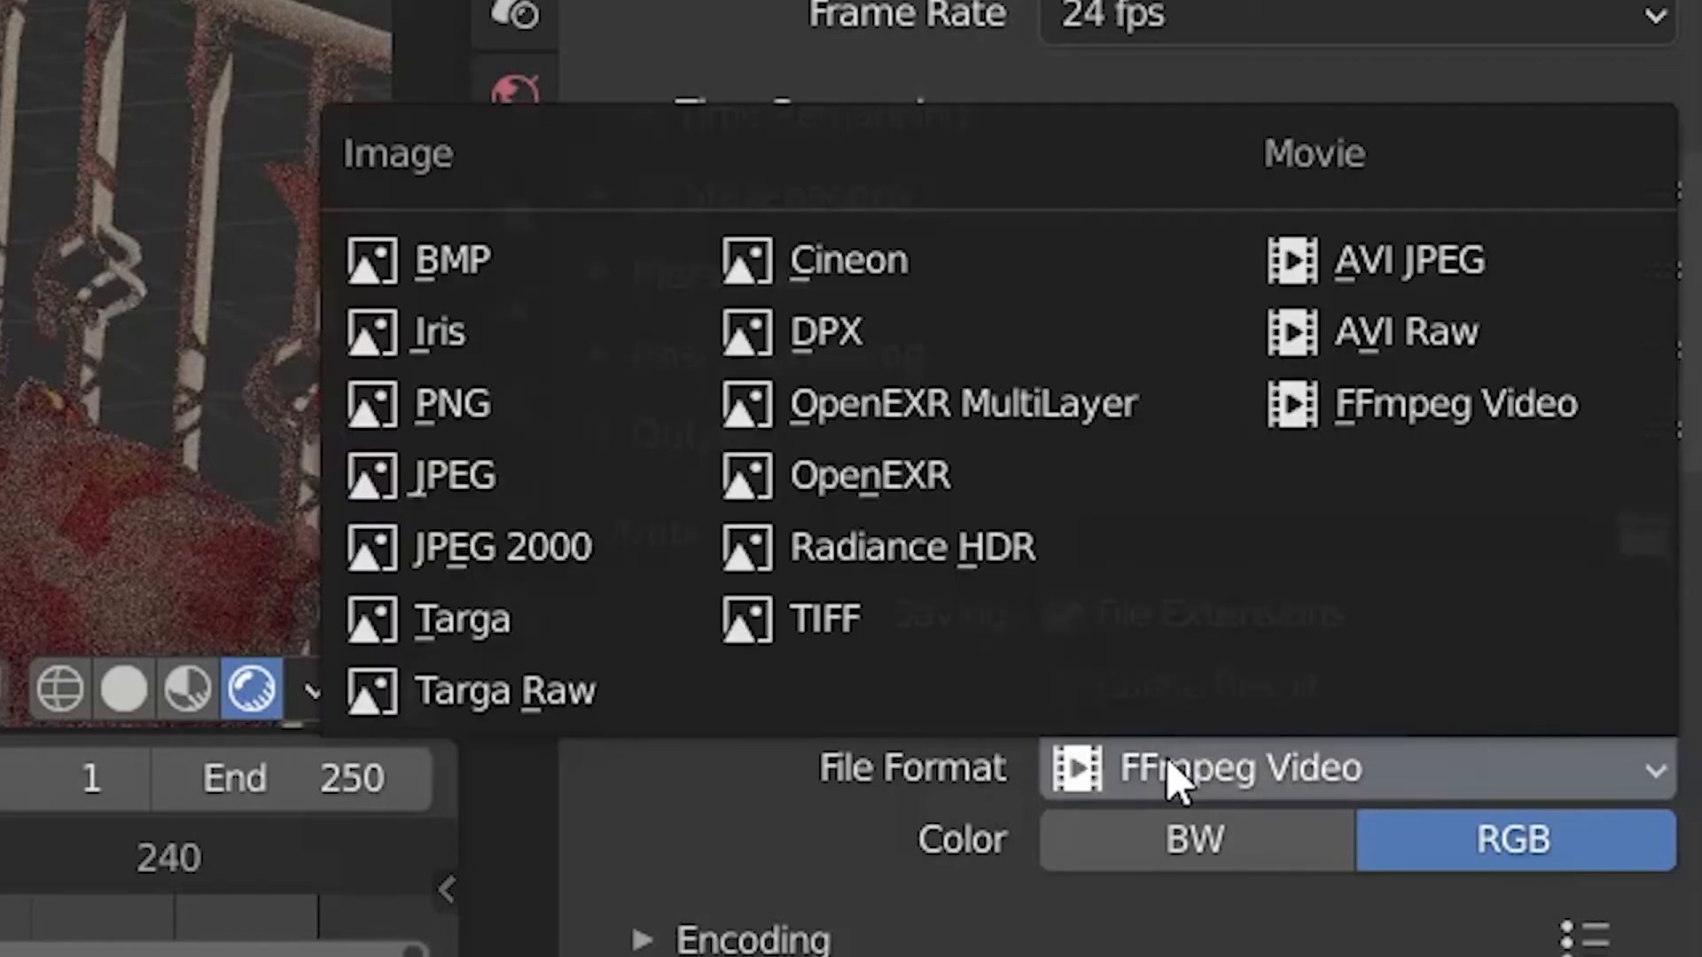
{"action": "left_click", "coordinate": [530, 427]}
{"action": "left_click", "coordinate": [1562, 842]}
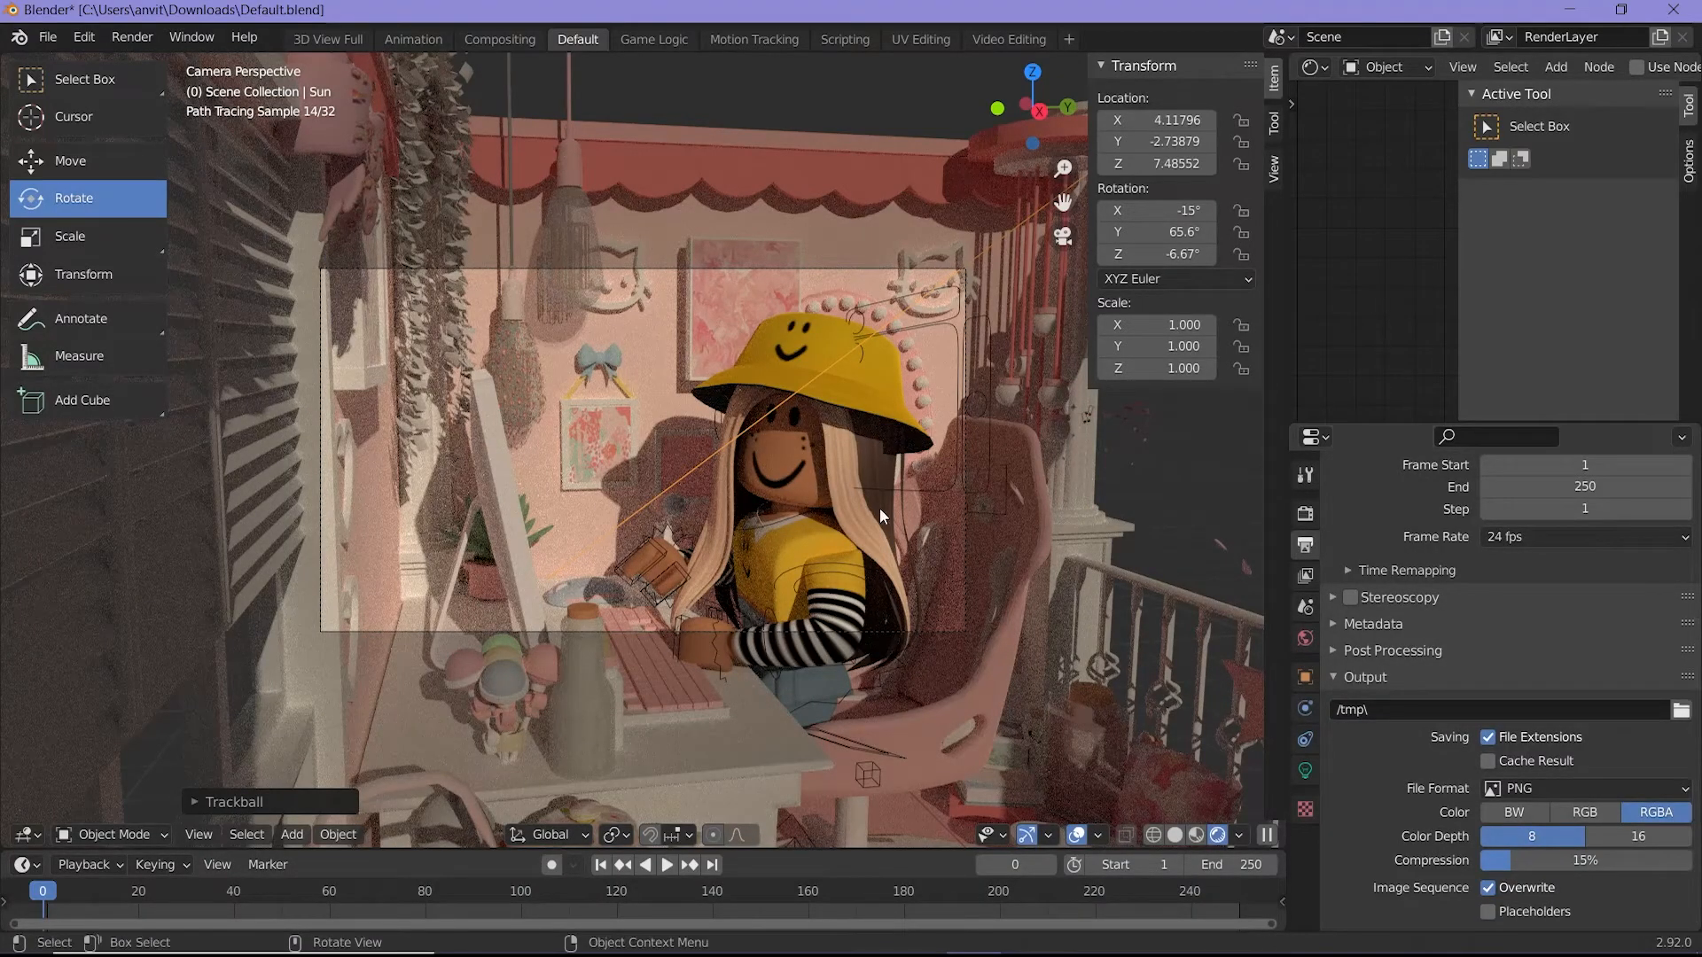
Render the scene as a still image and start saving the result with Save As.
{"action": "scroll", "coordinate": [1331, 658], "scroll_direction": "up", "scroll_amount": 5}
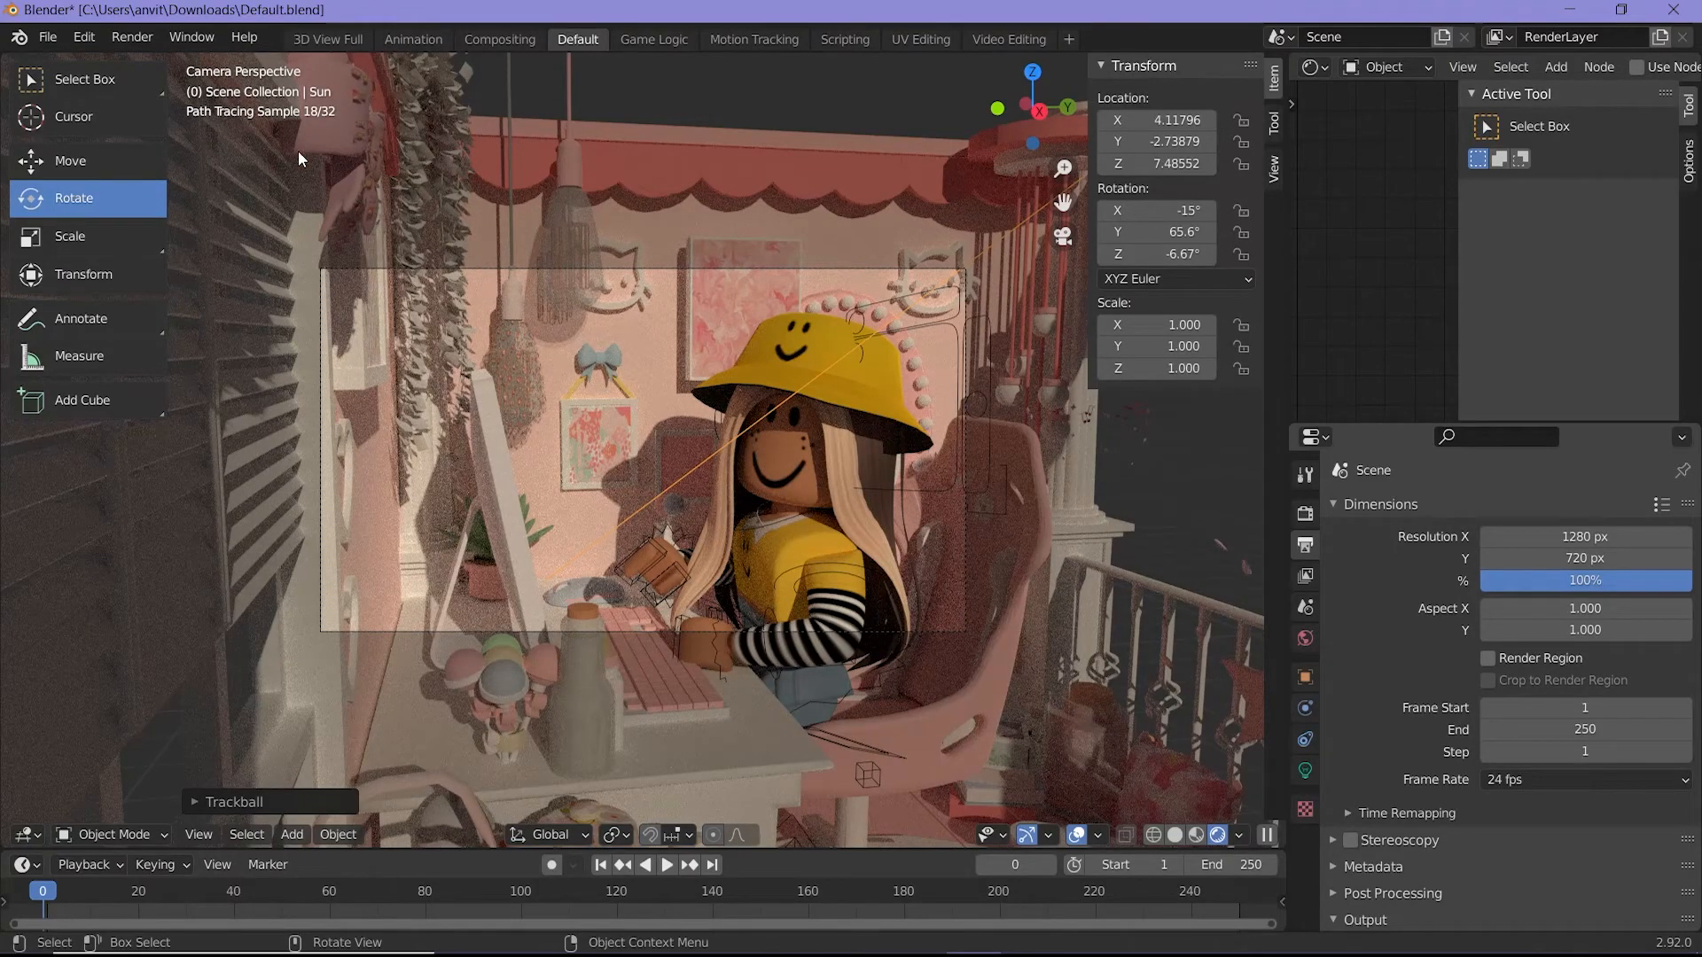
{"action": "left_click", "coordinate": [130, 38]}
{"action": "left_click", "coordinate": [147, 60]}
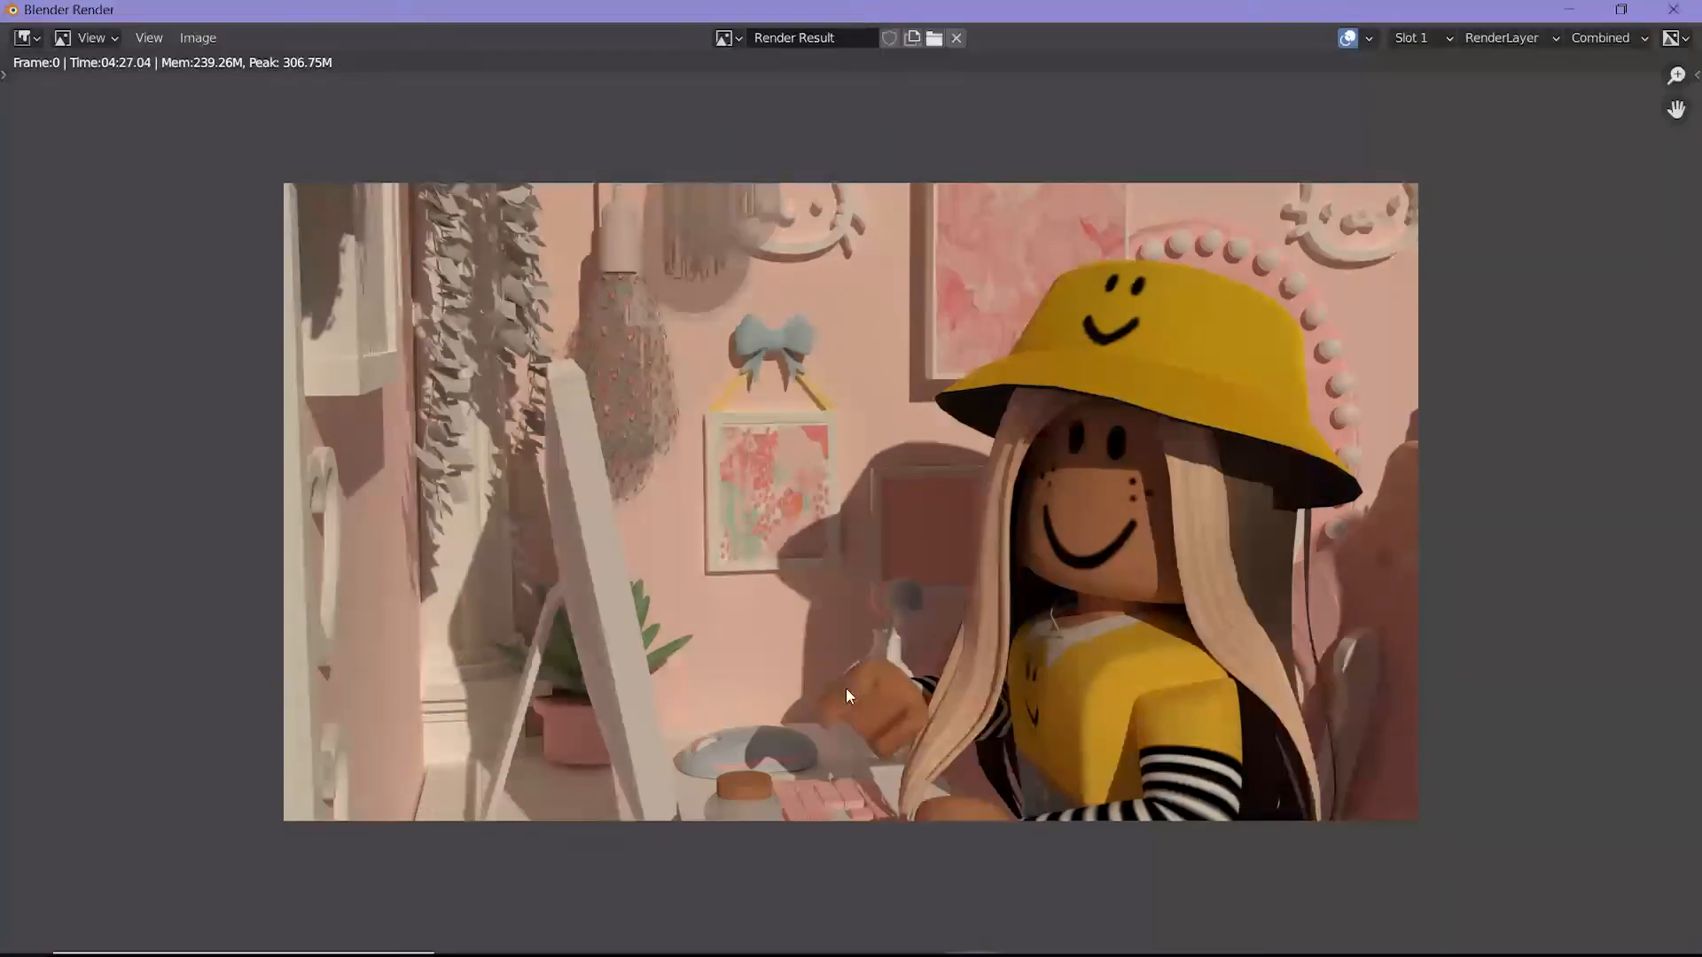
{"action": "left_click", "coordinate": [200, 38]}
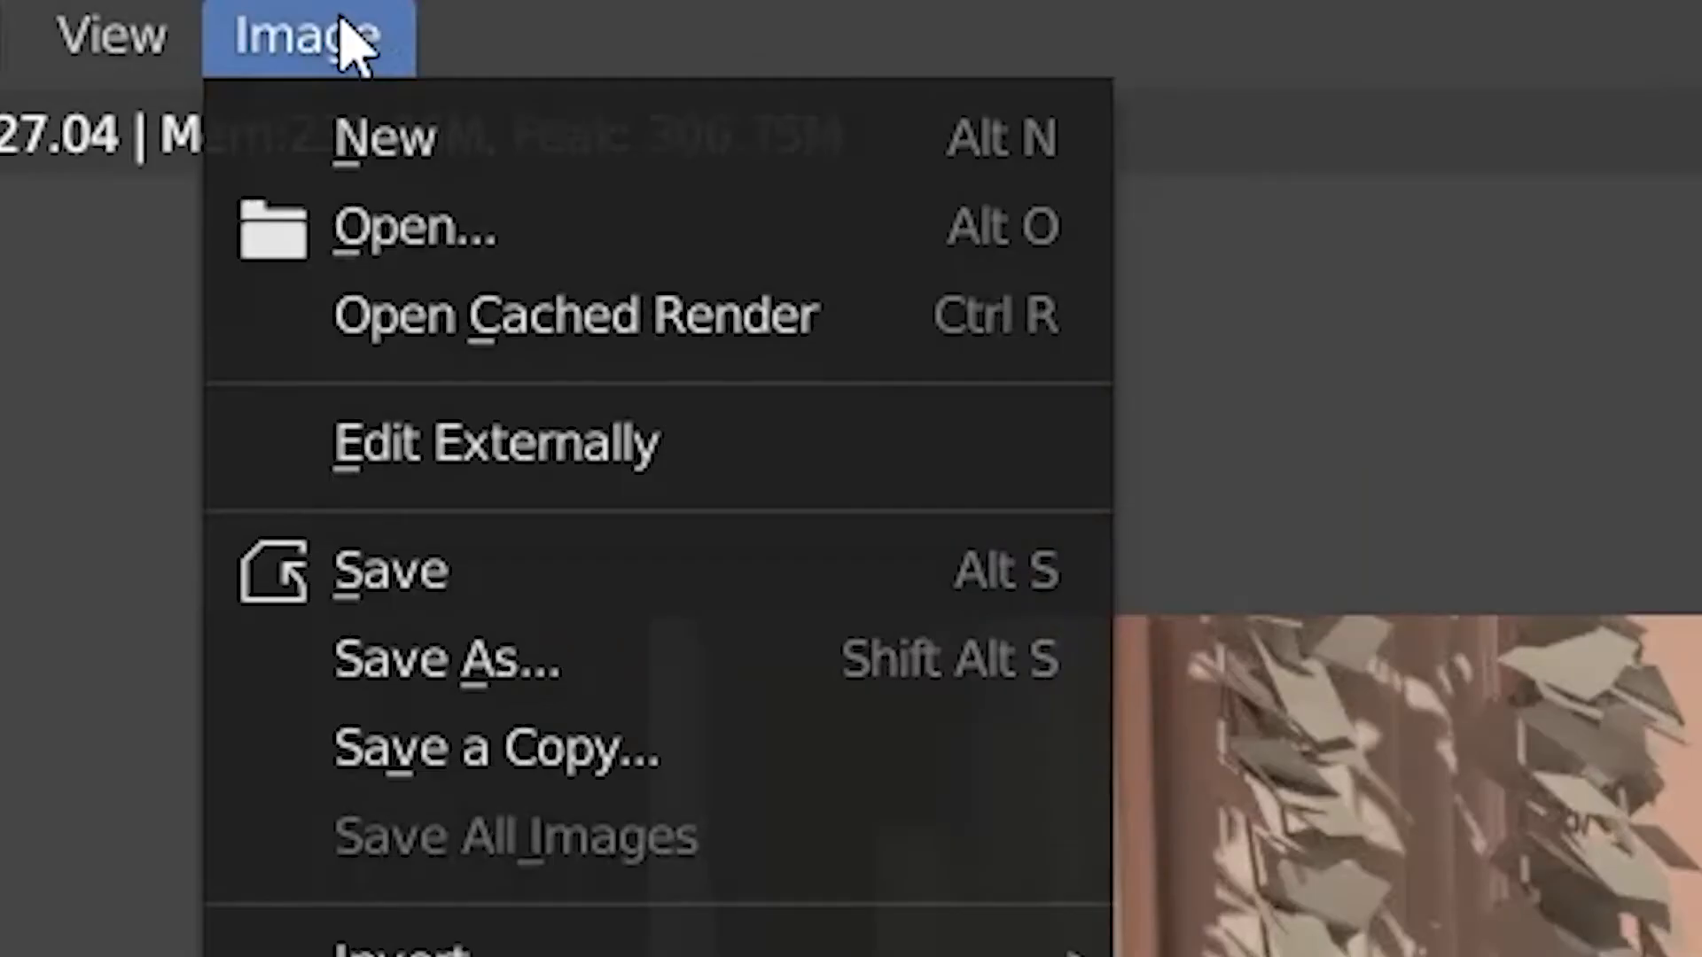
{"action": "left_click", "coordinate": [254, 193]}
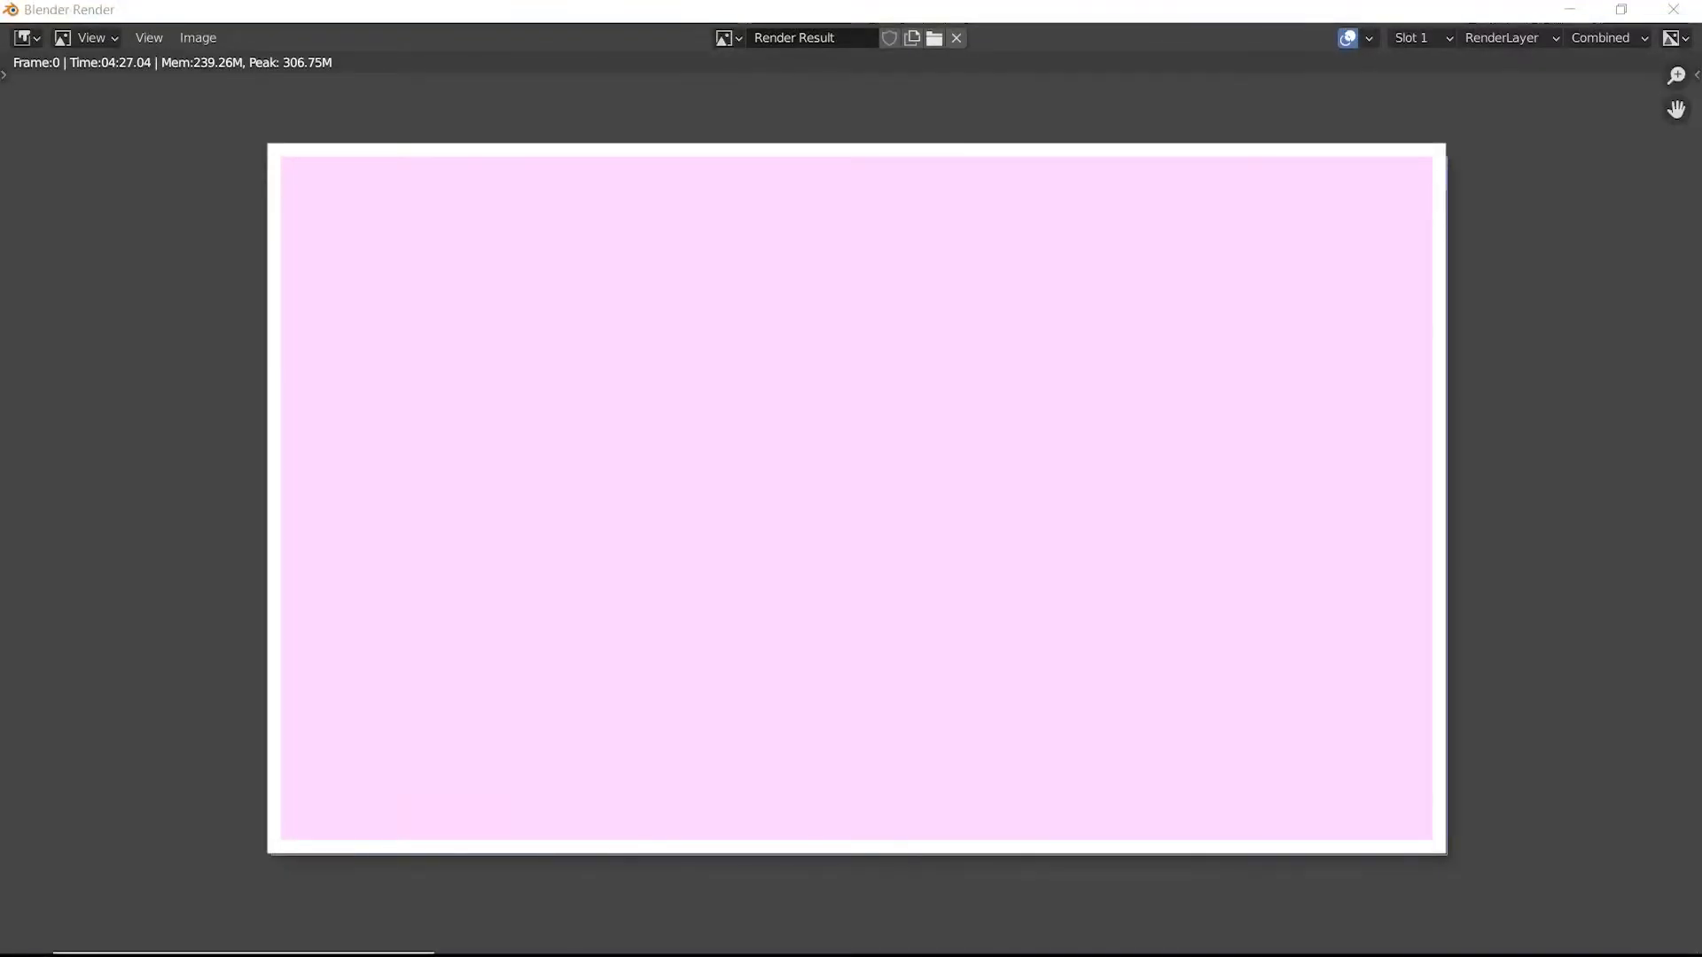